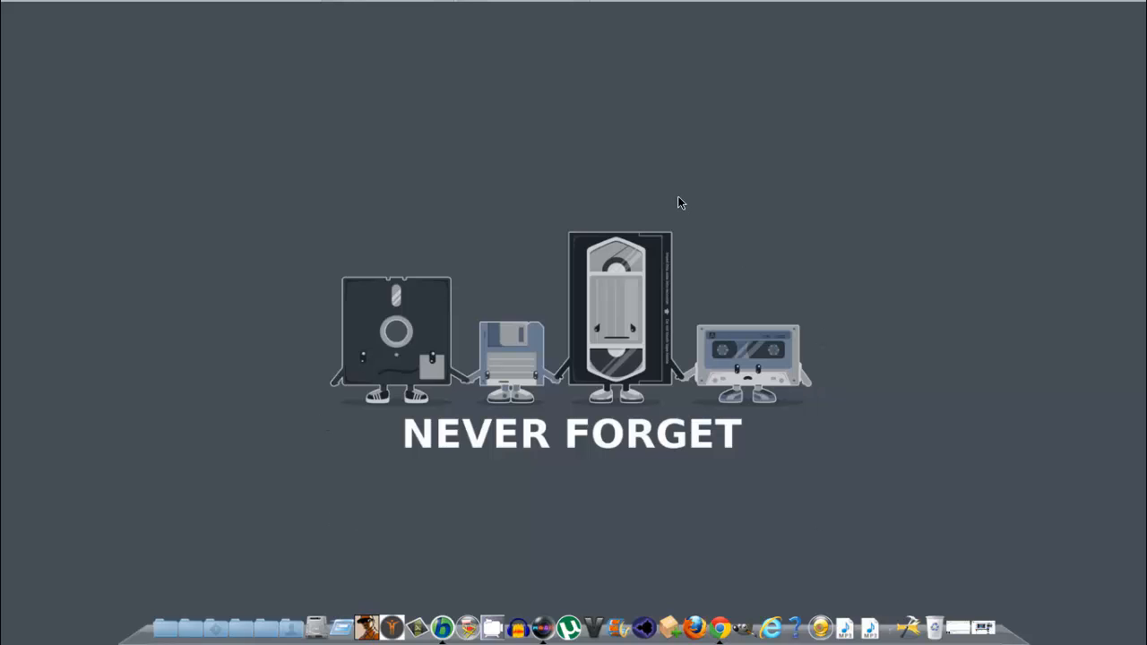
Step: View the finished overlay image in Windows Photo Viewer as a reference and close it
mouse_move(329, 6)
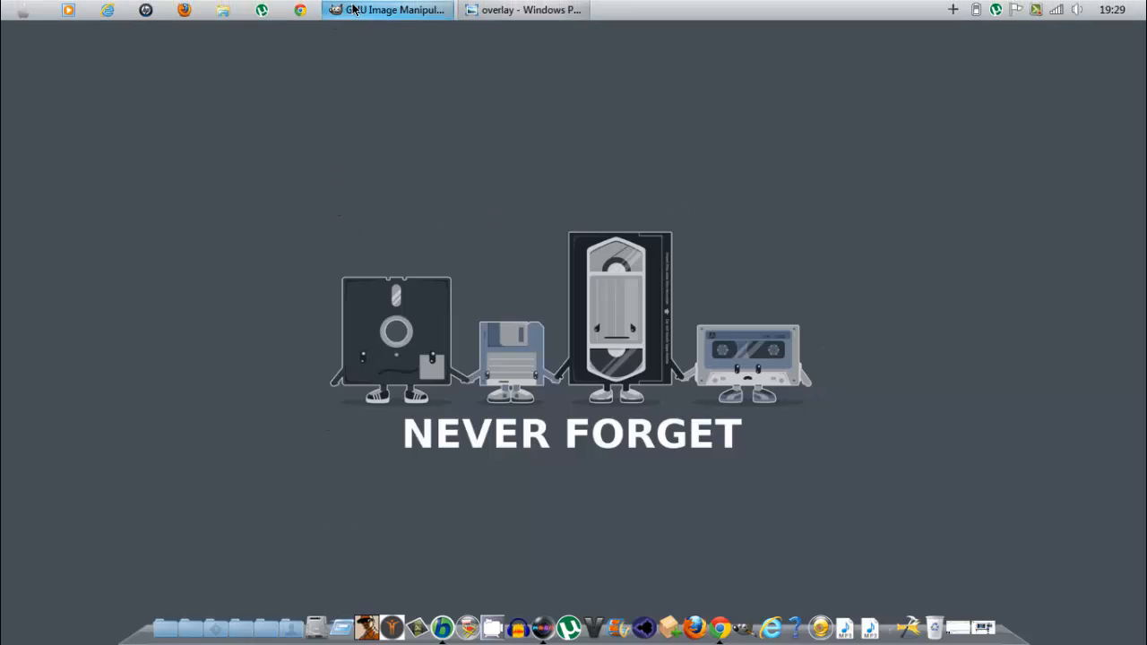
left_click(484, 10)
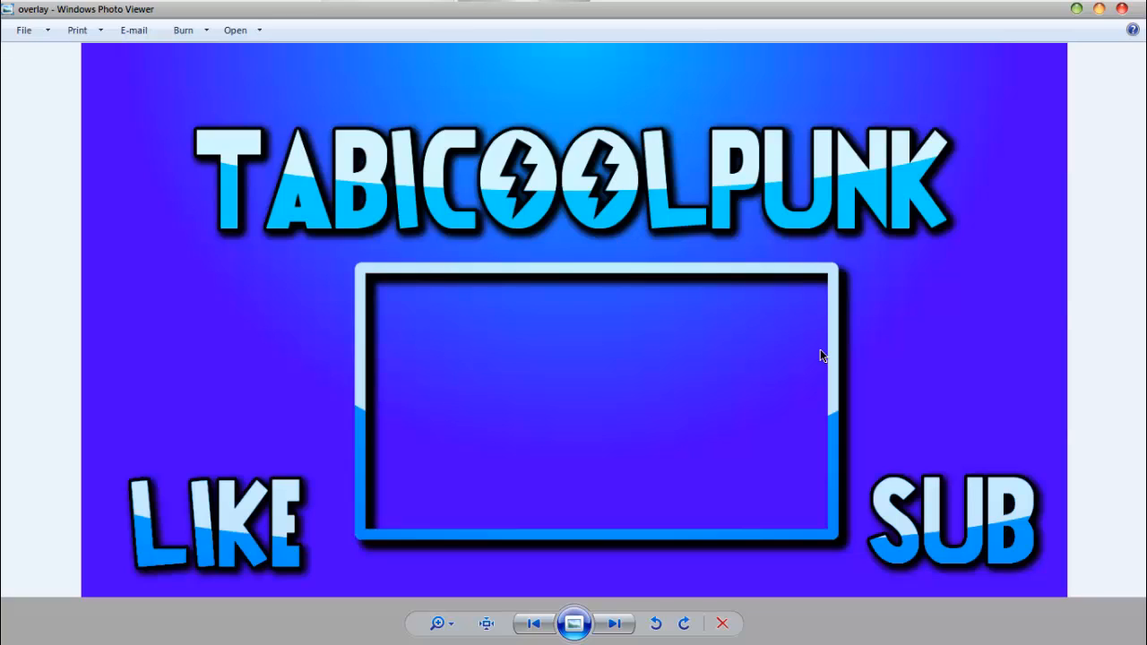
left_click(1123, 9)
mouse_move(477, 7)
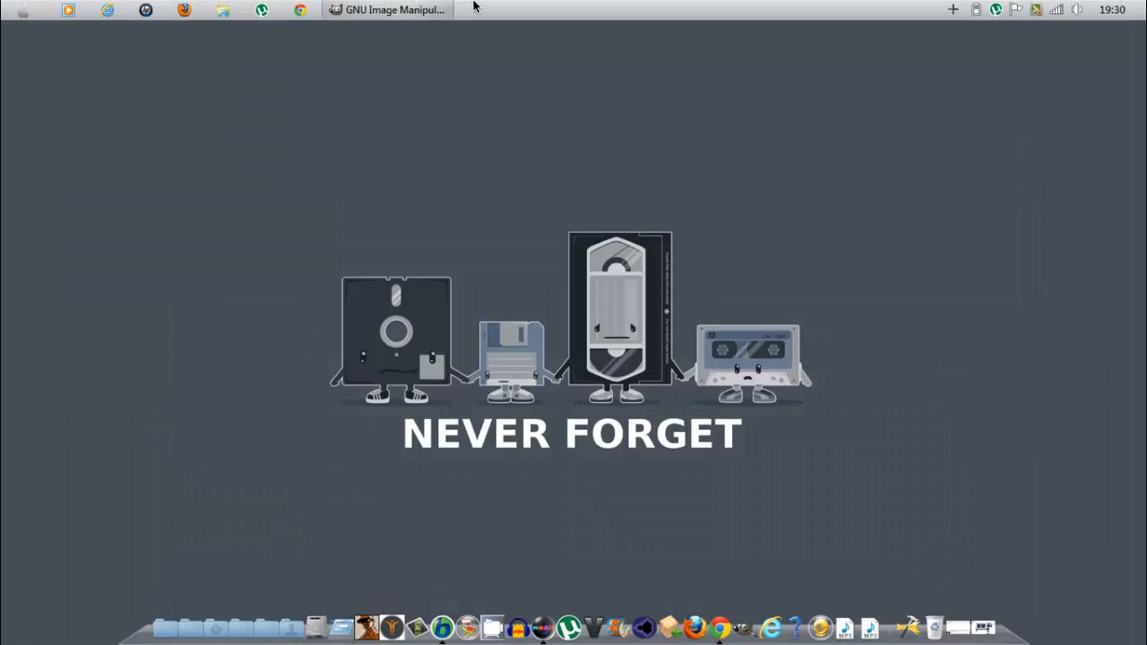
Step: Switch to GIMP and create a new blank image 1280 px wide and 720 px high
left_click(393, 8)
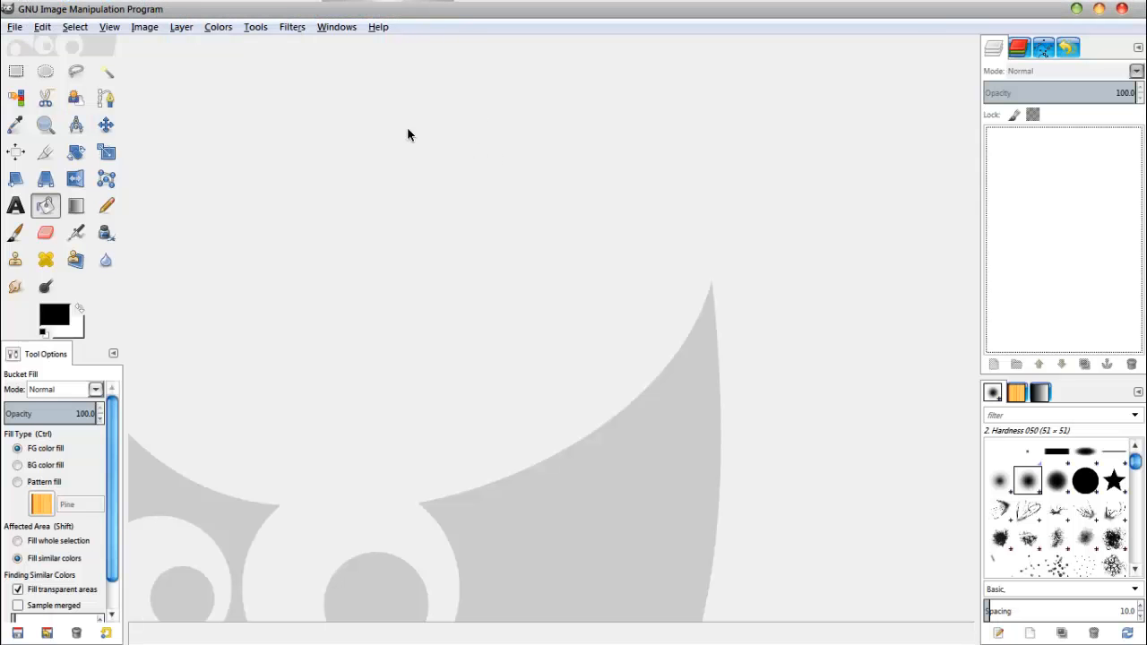
left_click(15, 27)
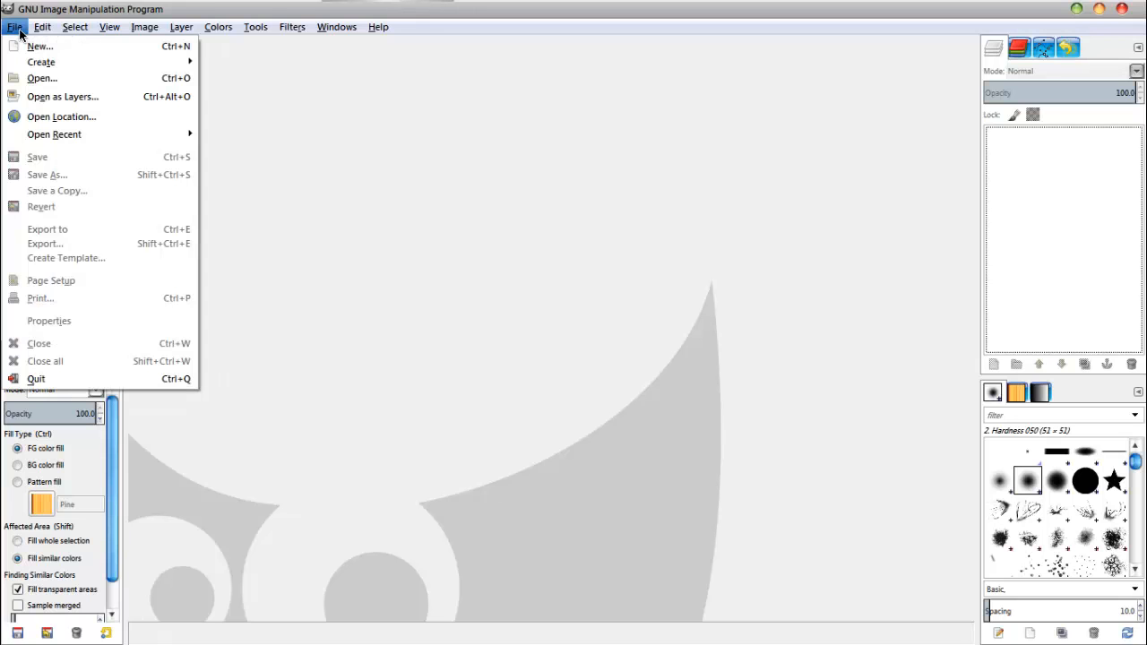
left_click(35, 43)
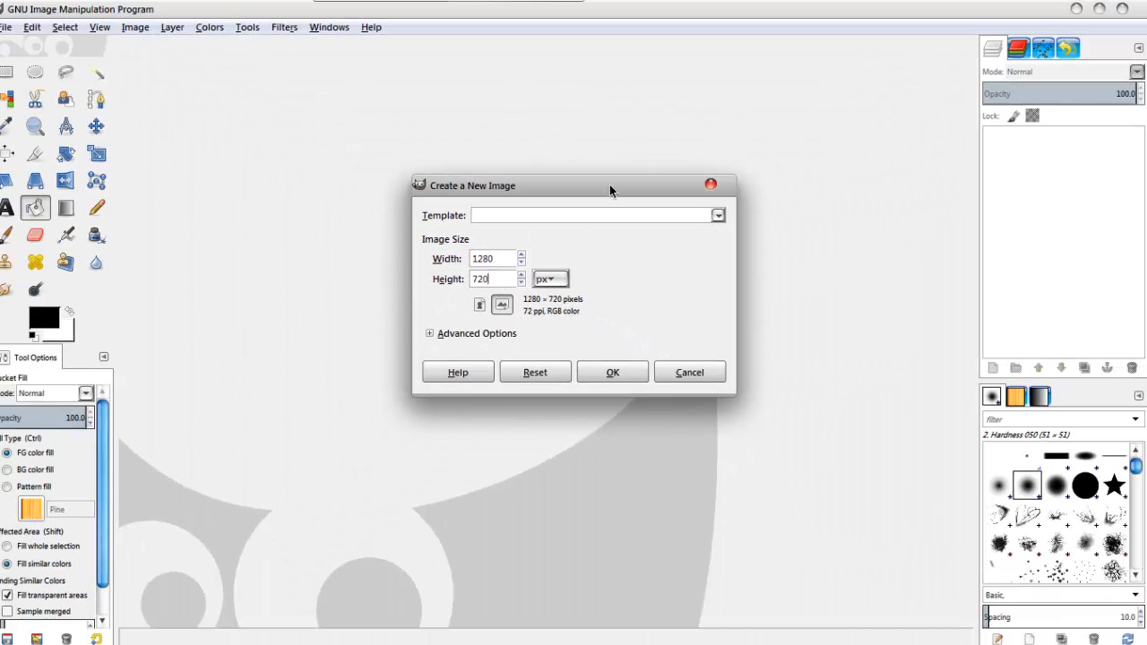
left_click_drag(609, 184, 617, 225)
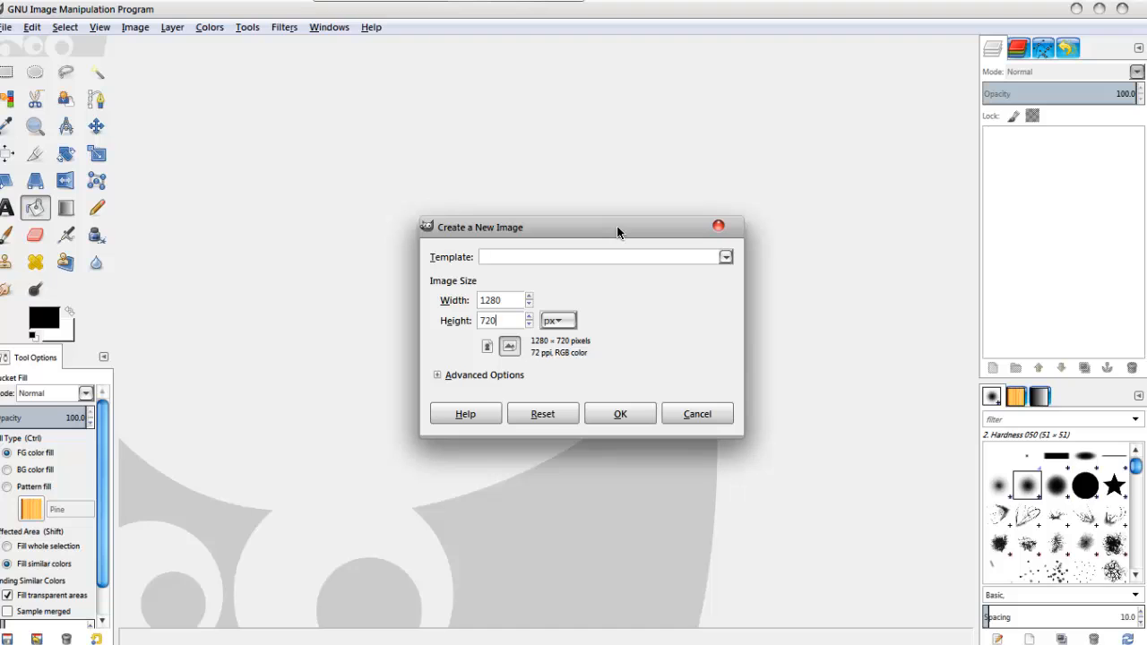
left_click_drag(612, 230, 569, 258)
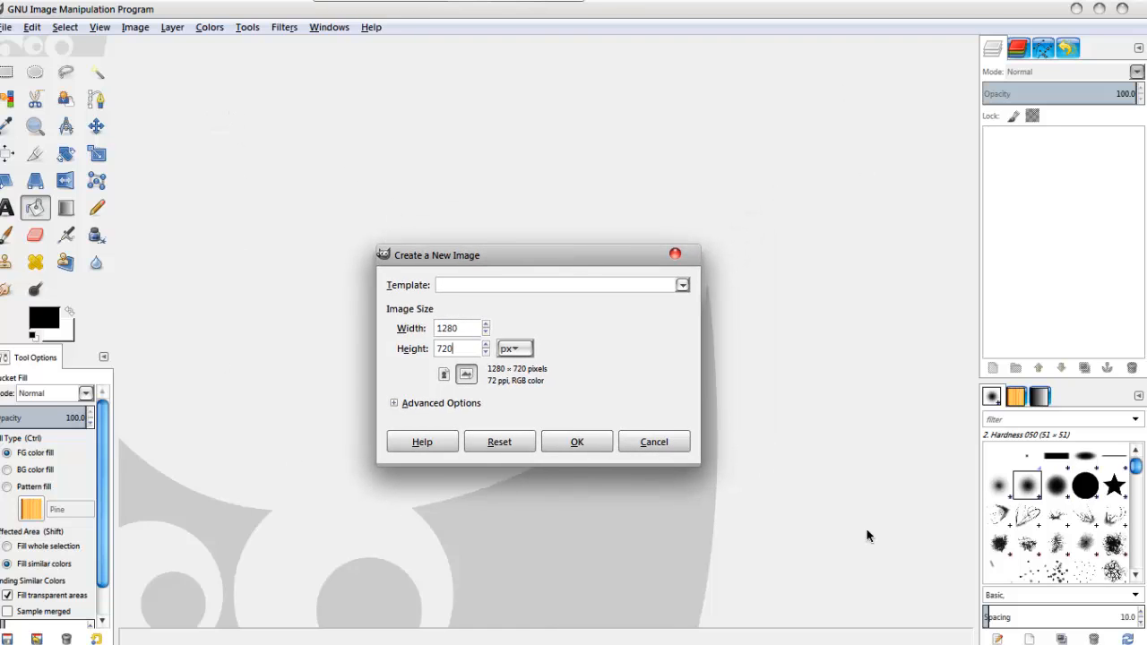
left_click_drag(576, 256, 577, 218)
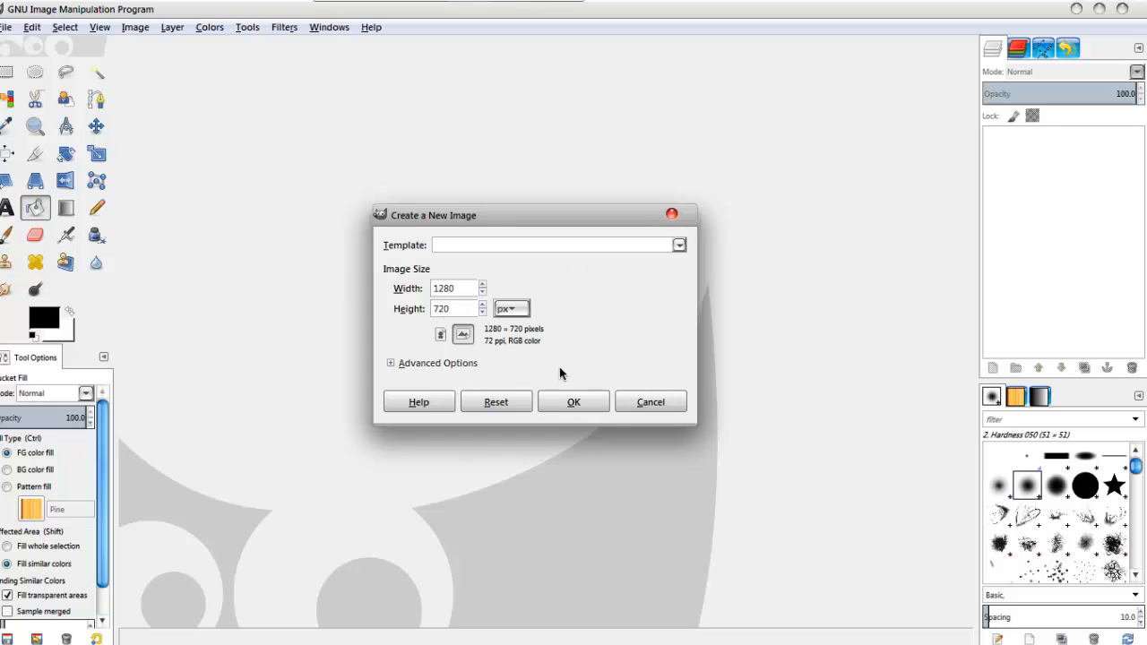
left_click(572, 410)
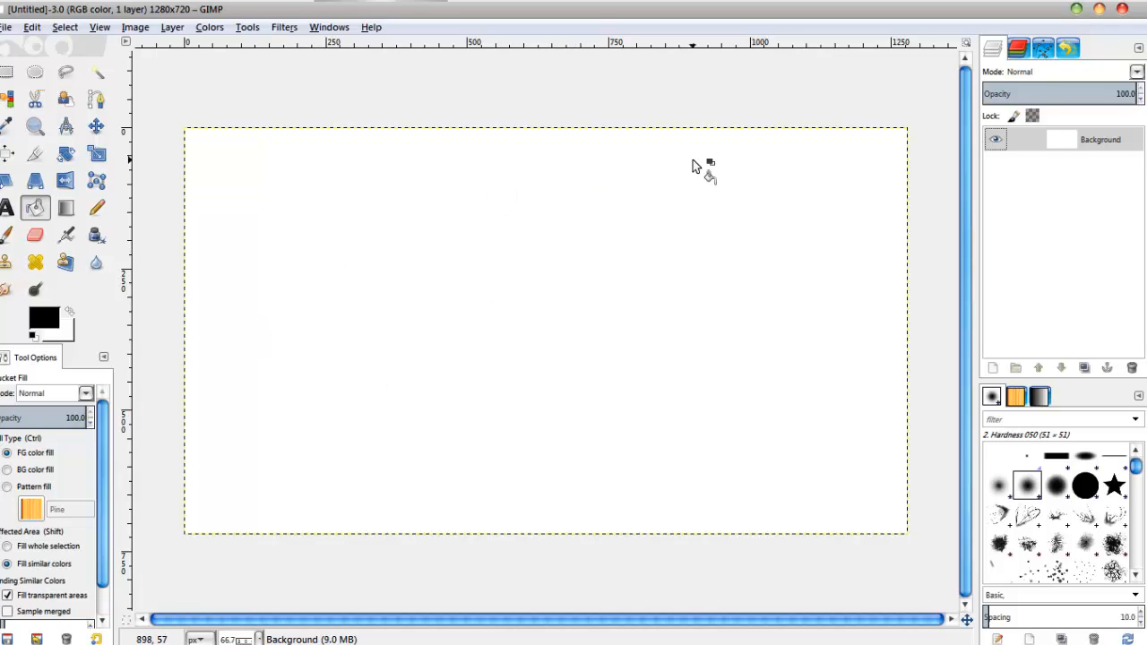
Step: For the Blend tool, set the foreground color to 0089fd and the background color to 2a00fd
left_click(66, 208)
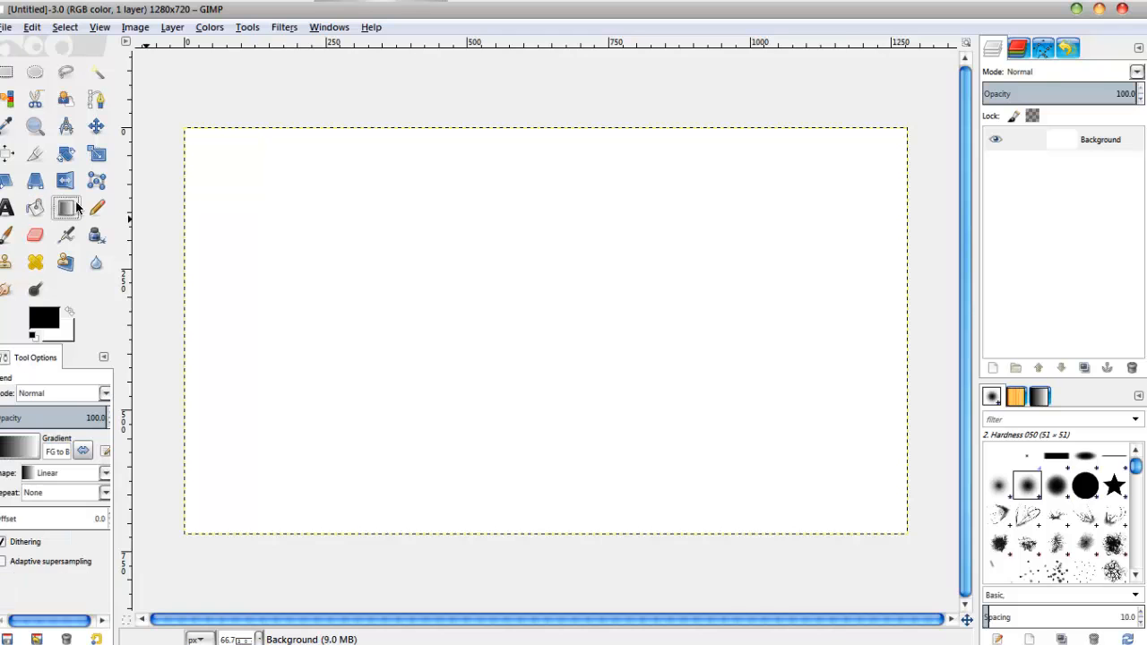
left_click(44, 318)
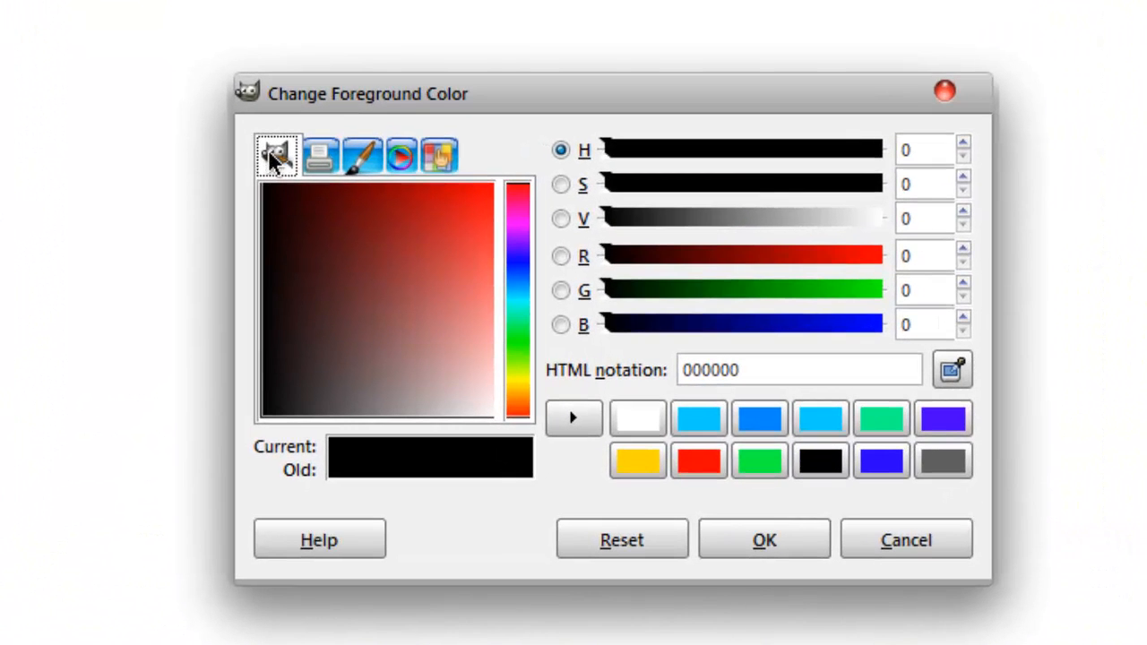
left_click_drag(457, 93, 390, 96)
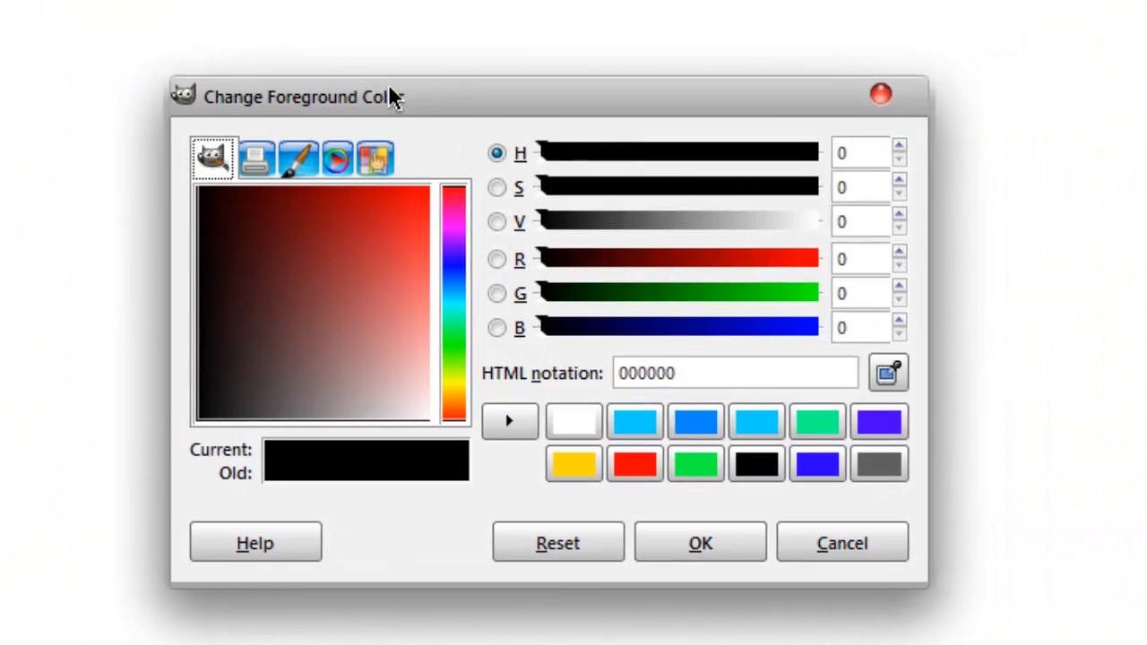
left_click(692, 422)
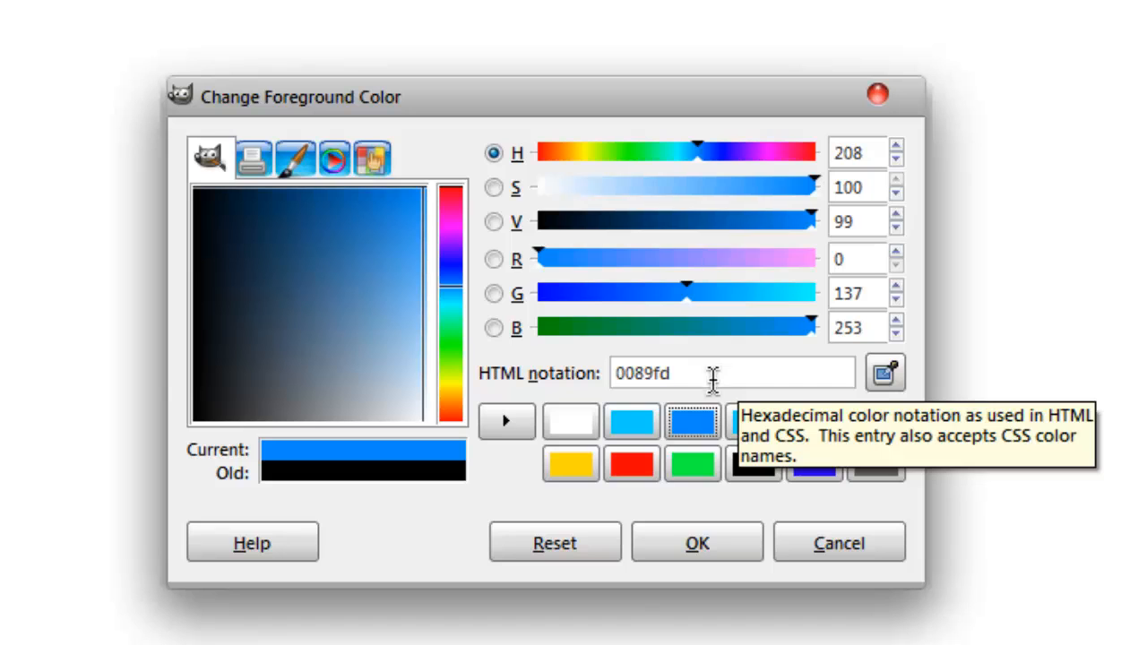
left_click(716, 546)
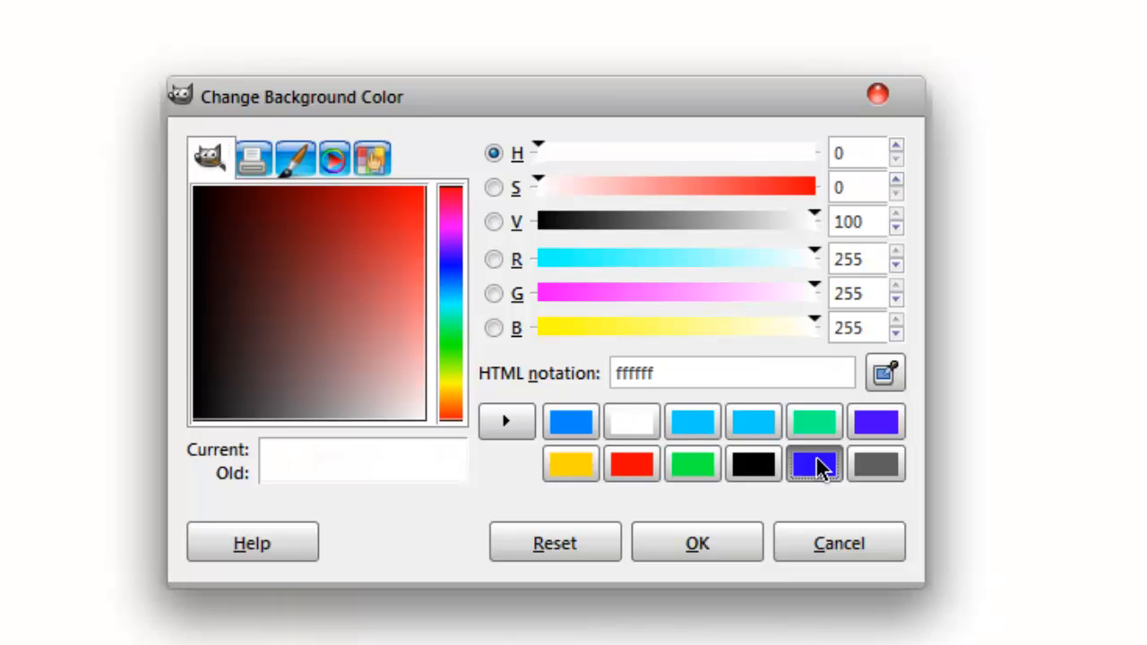
left_click(822, 463)
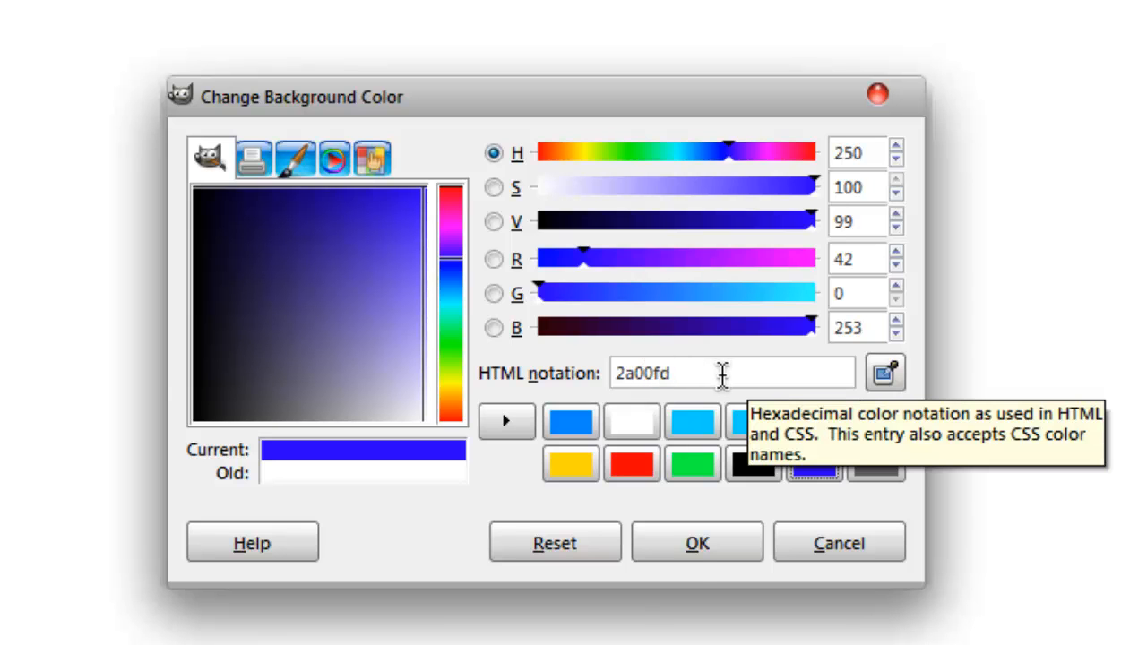
left_click(692, 546)
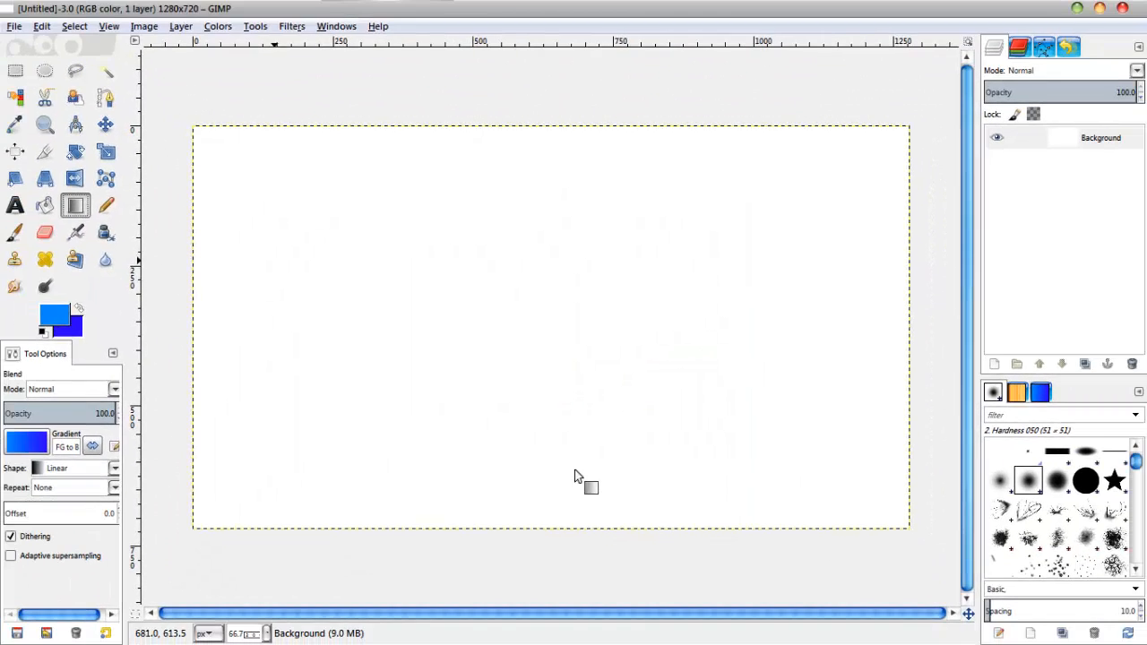
Step: Fill the background with a radial gradient running about 824 px from just above the canvas's top center to below its bottom edge
left_click(41, 465)
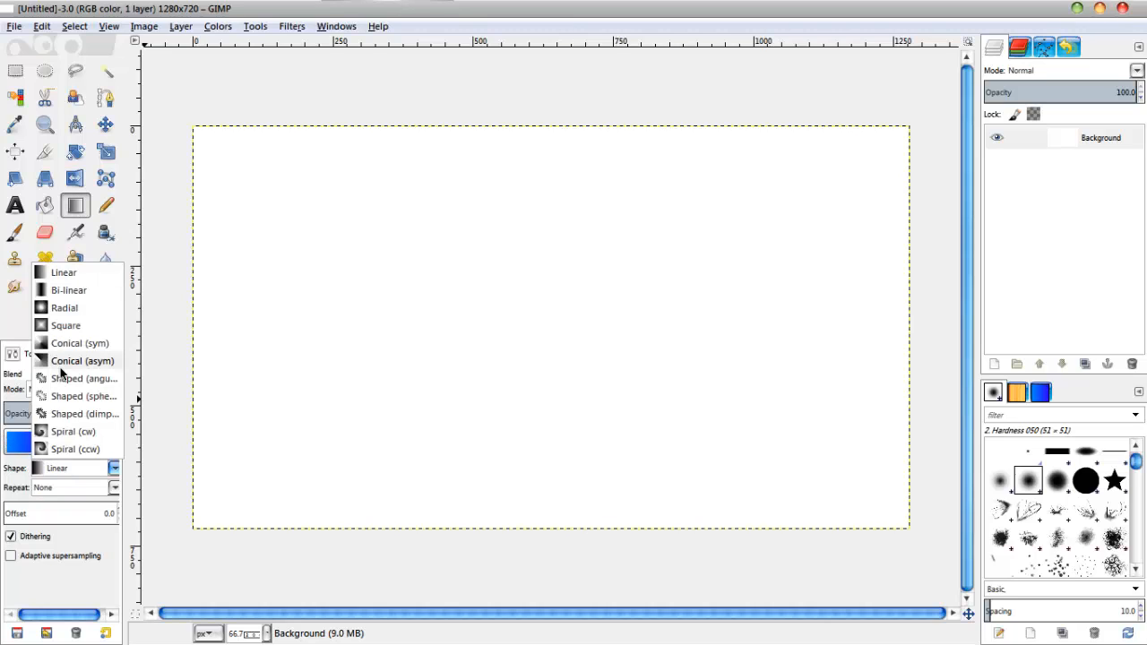
left_click(61, 314)
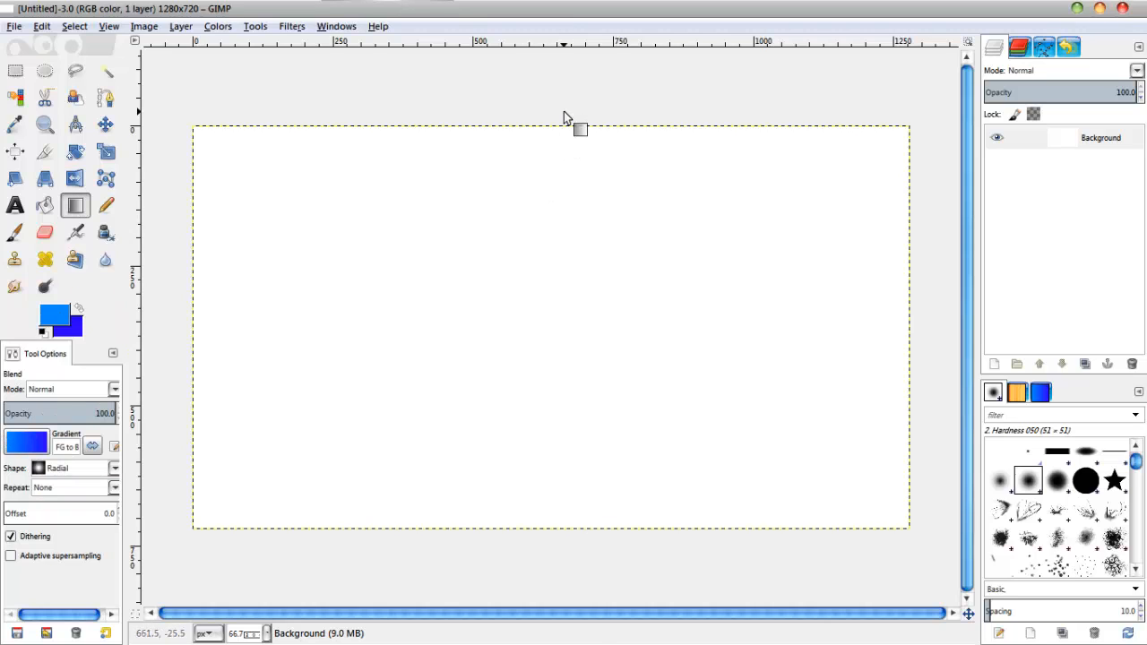
left_click_drag(564, 111, 573, 573)
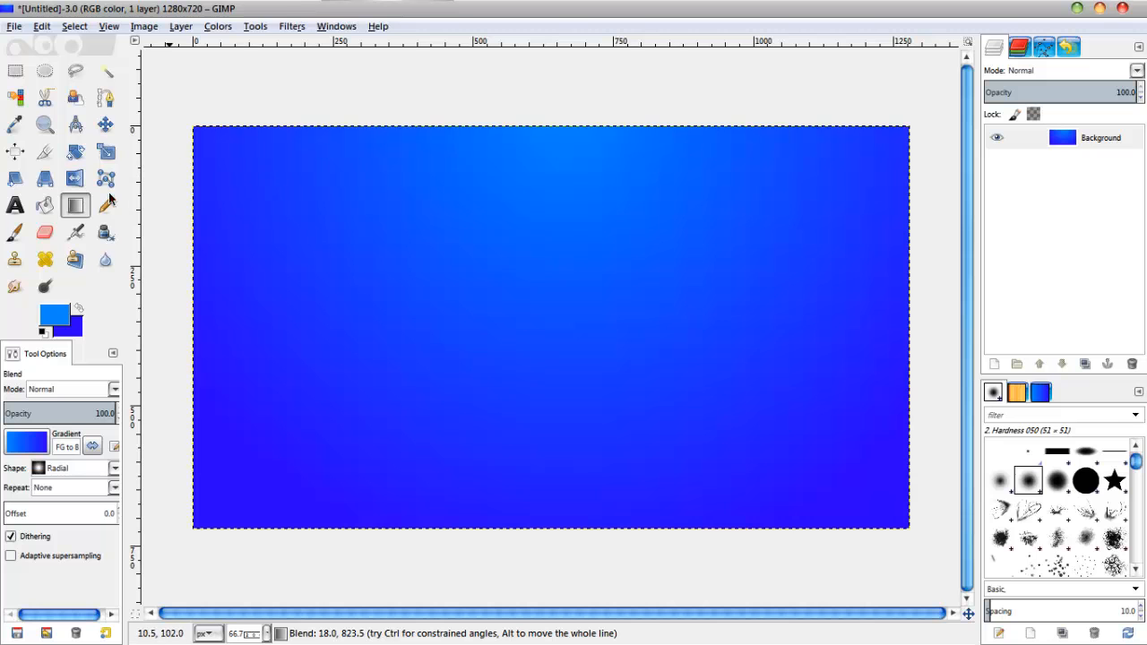
Step: Prepare the Text tool with white color and the Power Rangers font at size 159
left_click(17, 209)
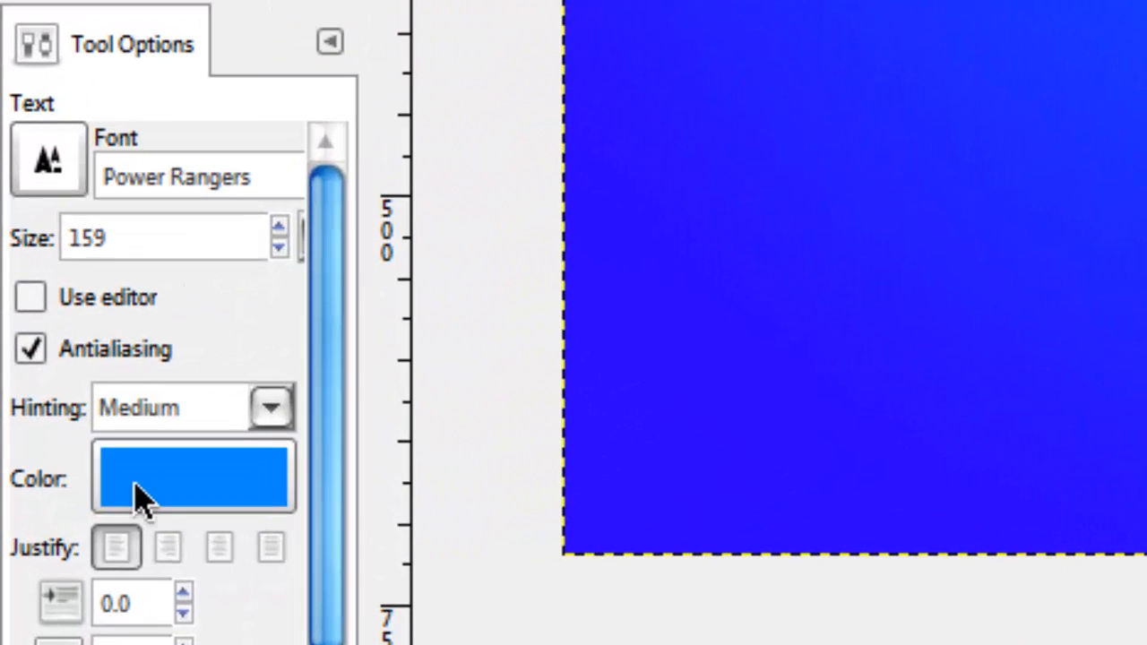
left_click(74, 502)
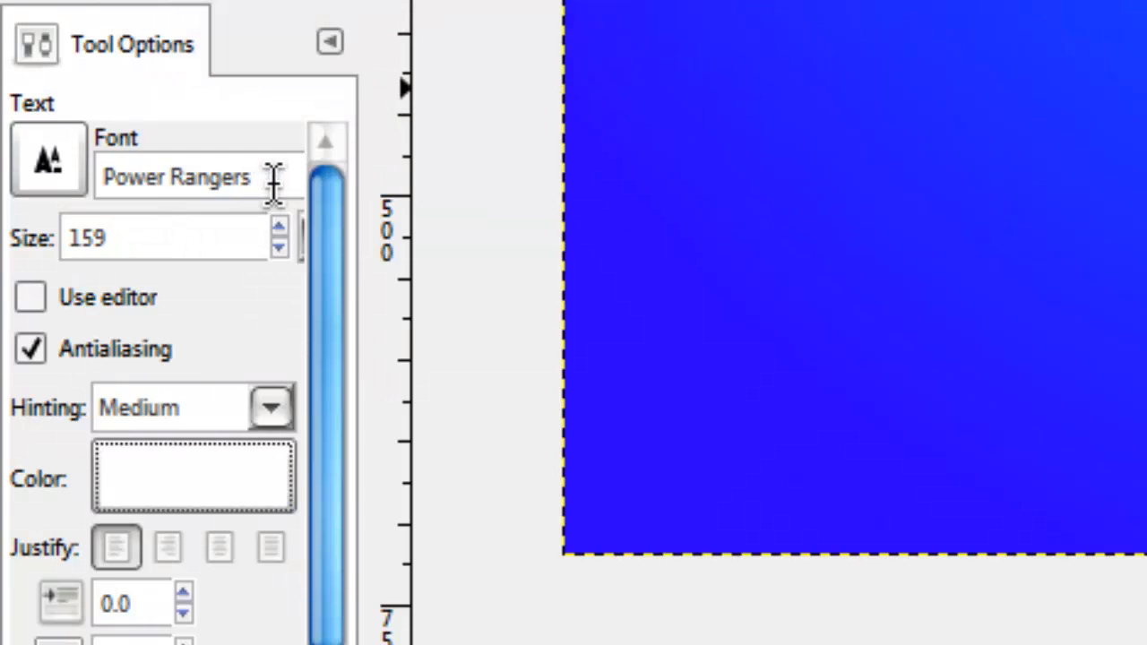
left_click_drag(272, 184, 42, 199)
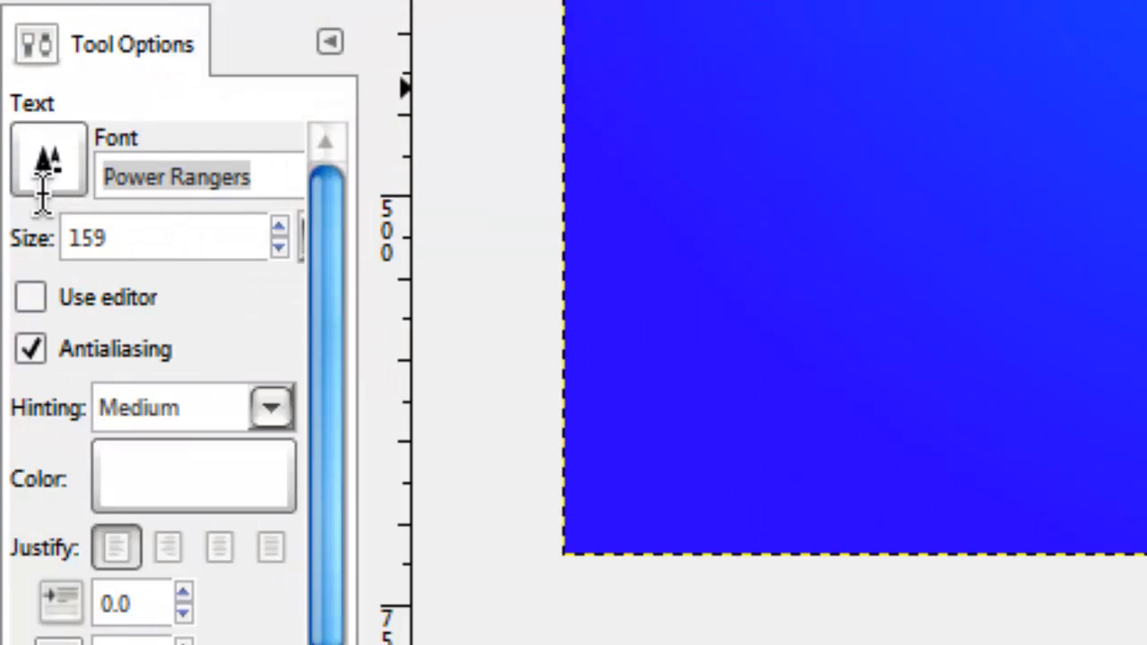
left_click(287, 186)
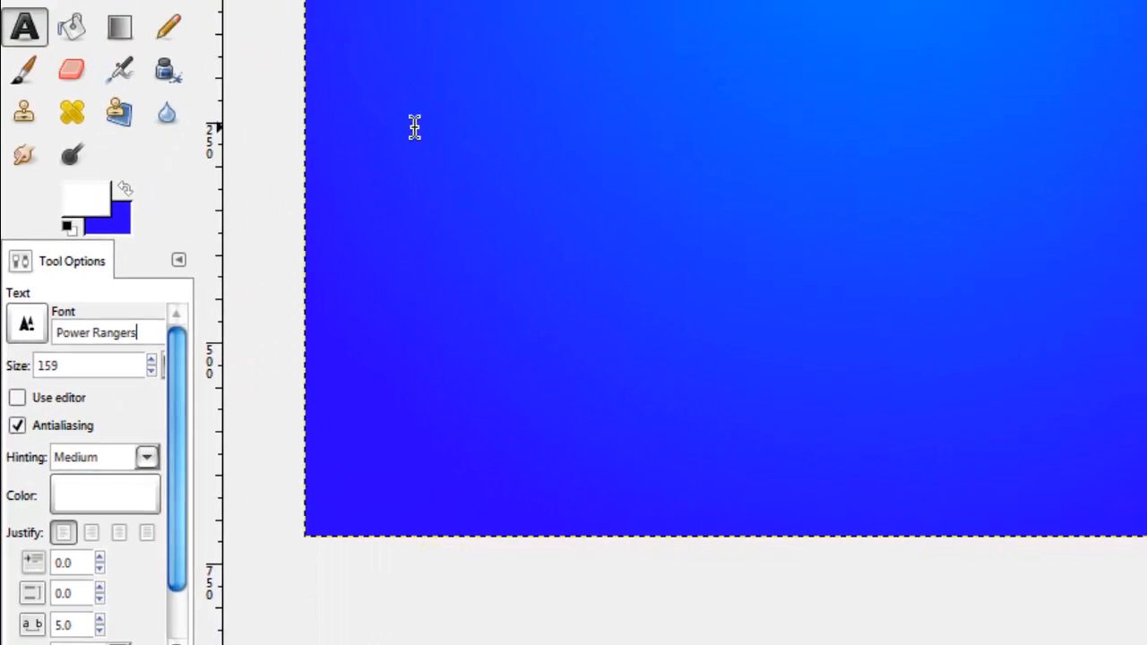
Step: Add the title text "TABICOOLPUNK" in capitals on the canvas
left_click(415, 127)
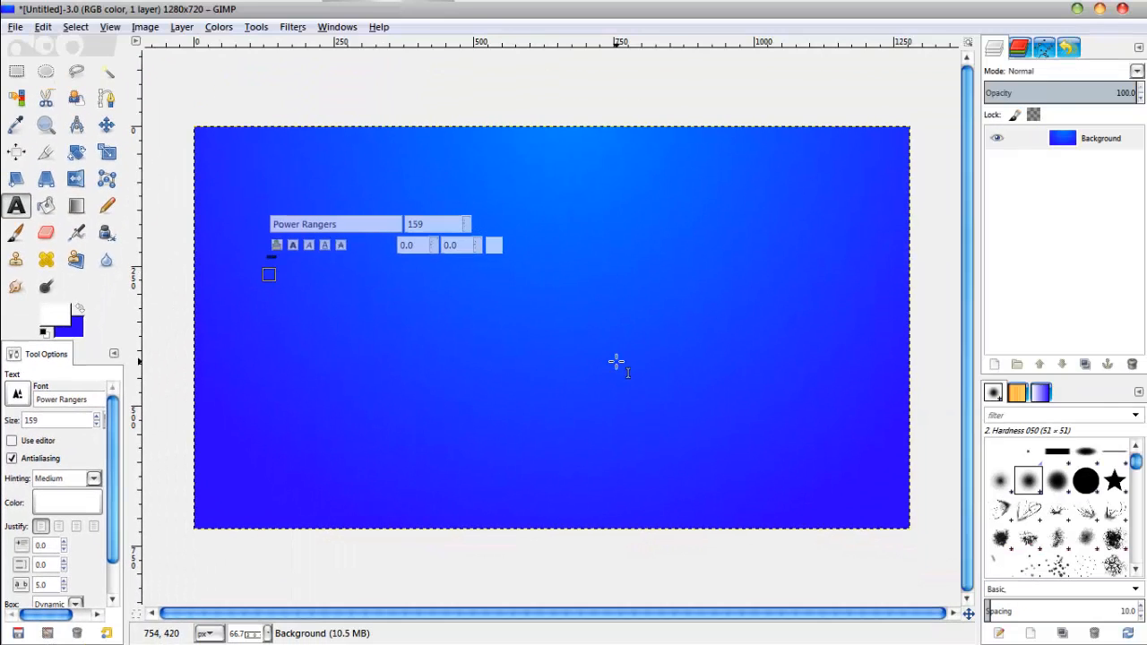
key("Caps_Lock")
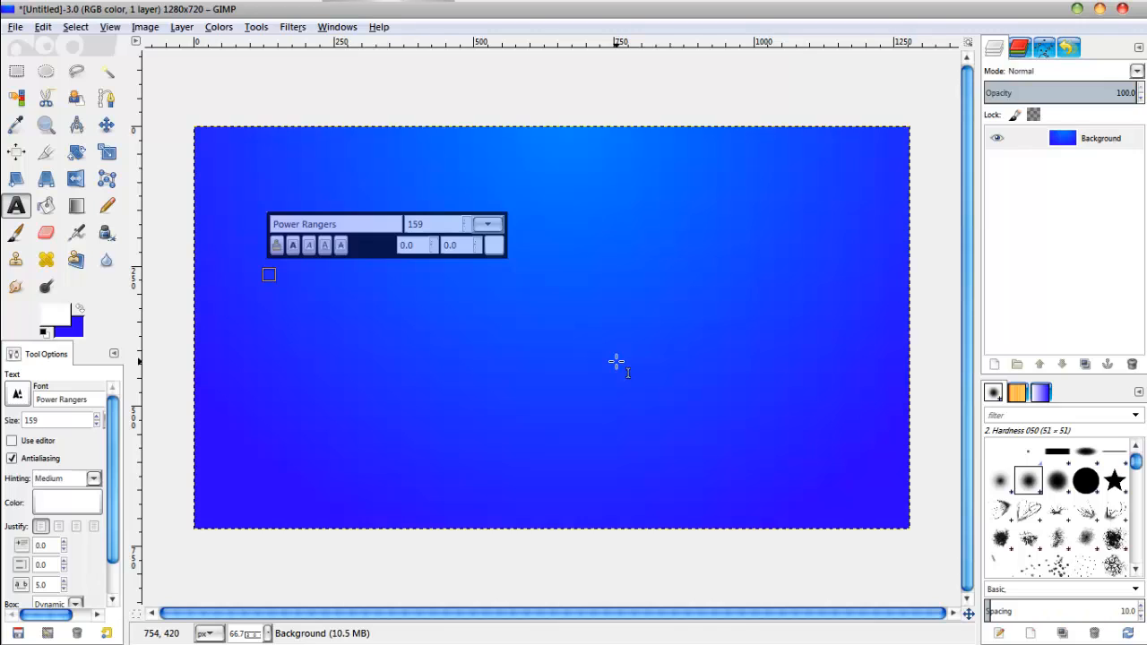
type("TA")
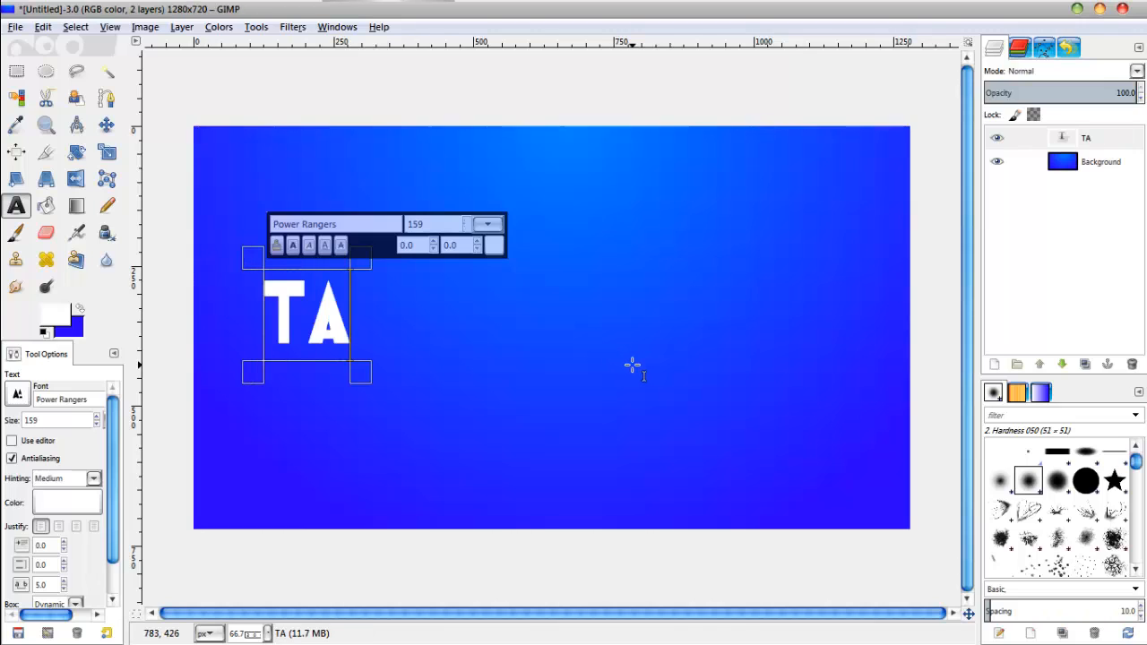
type("BICOOL")
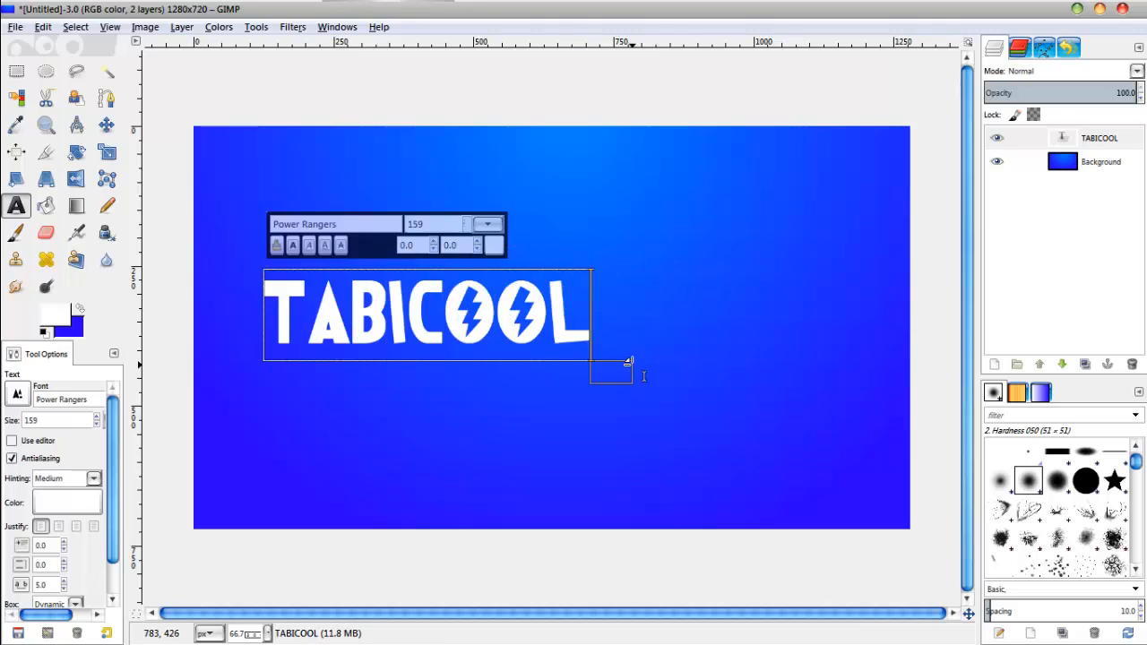
type("PUNL")
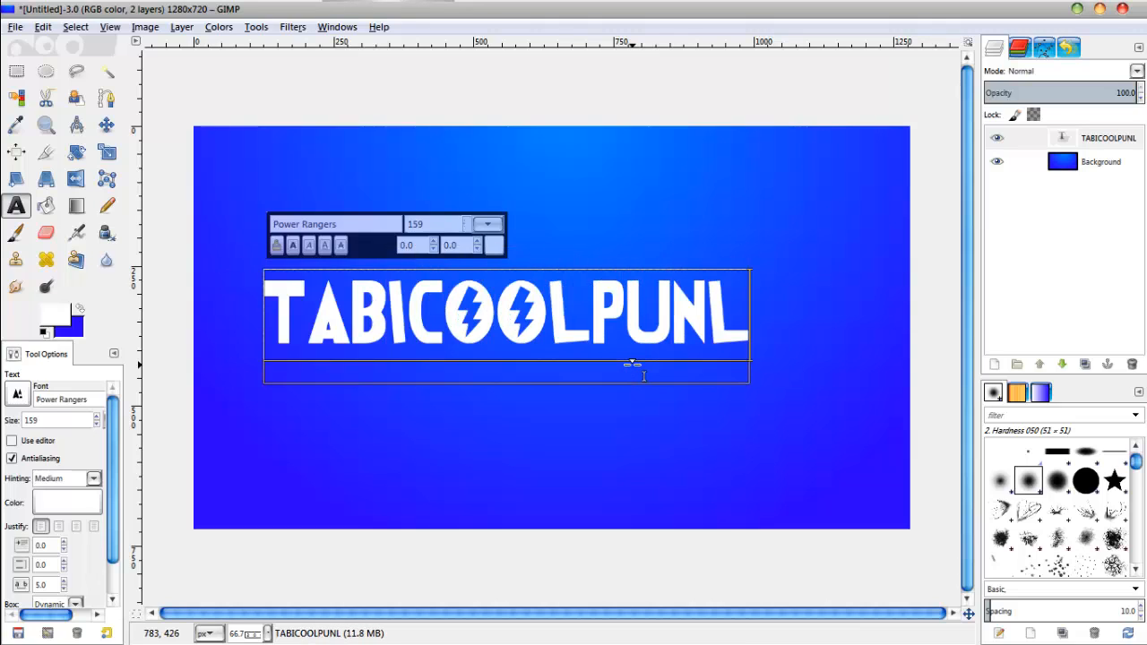
key("BackSpace")
type("K")
key("Caps_Lock")
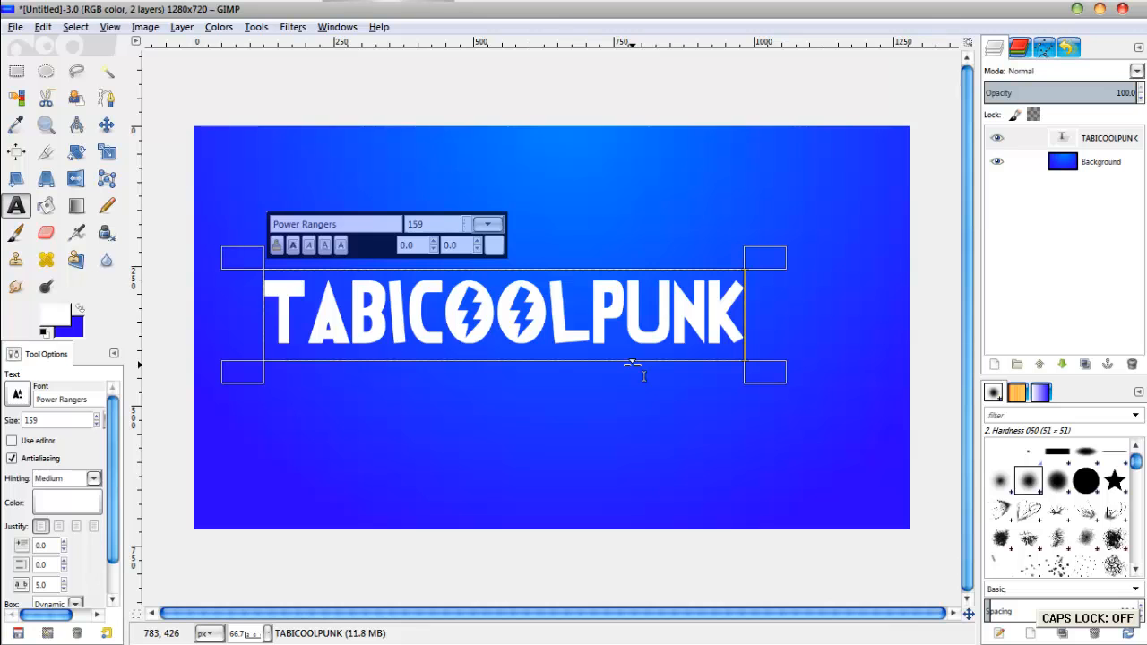
Step: Move the TABICOOLPUNK text layer up to the top center of the image
left_click(106, 125)
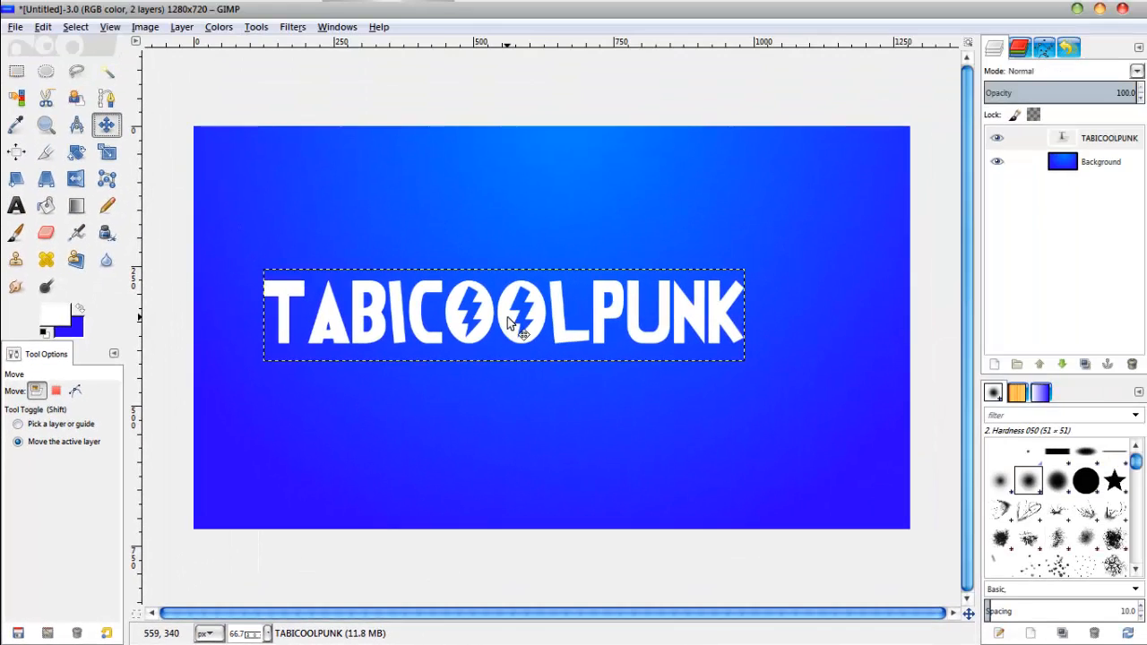
left_click_drag(507, 318, 573, 214)
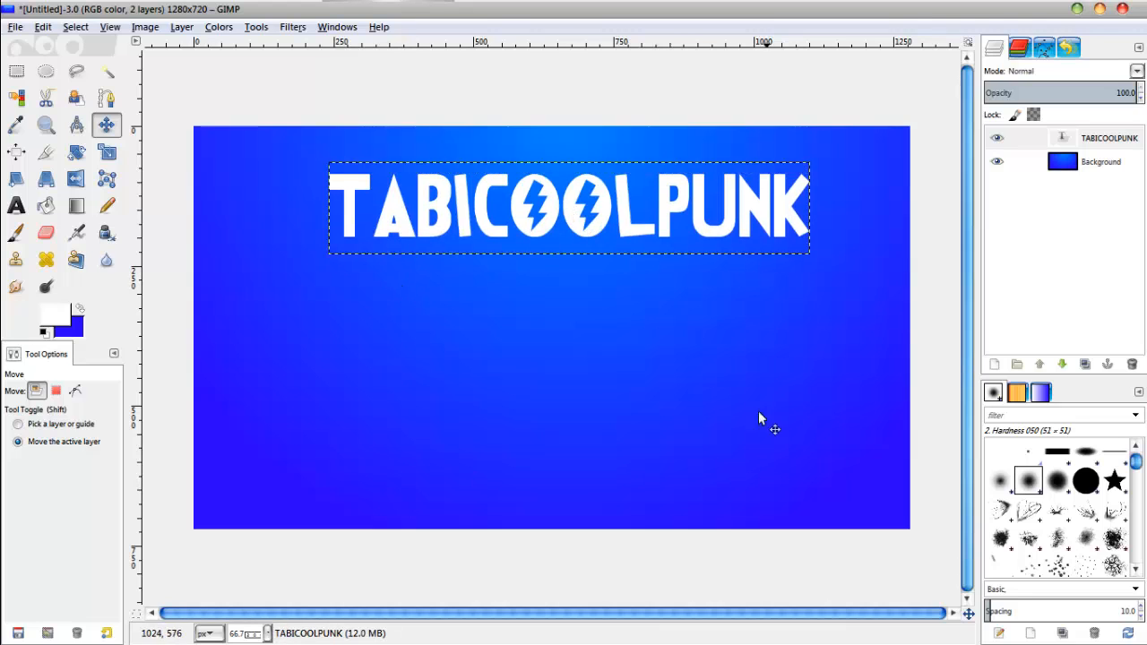
mouse_move(641, 226)
left_mouse_down()
mouse_move(619, 227)
mouse_move(630, 248)
mouse_move(628, 227)
left_mouse_up()
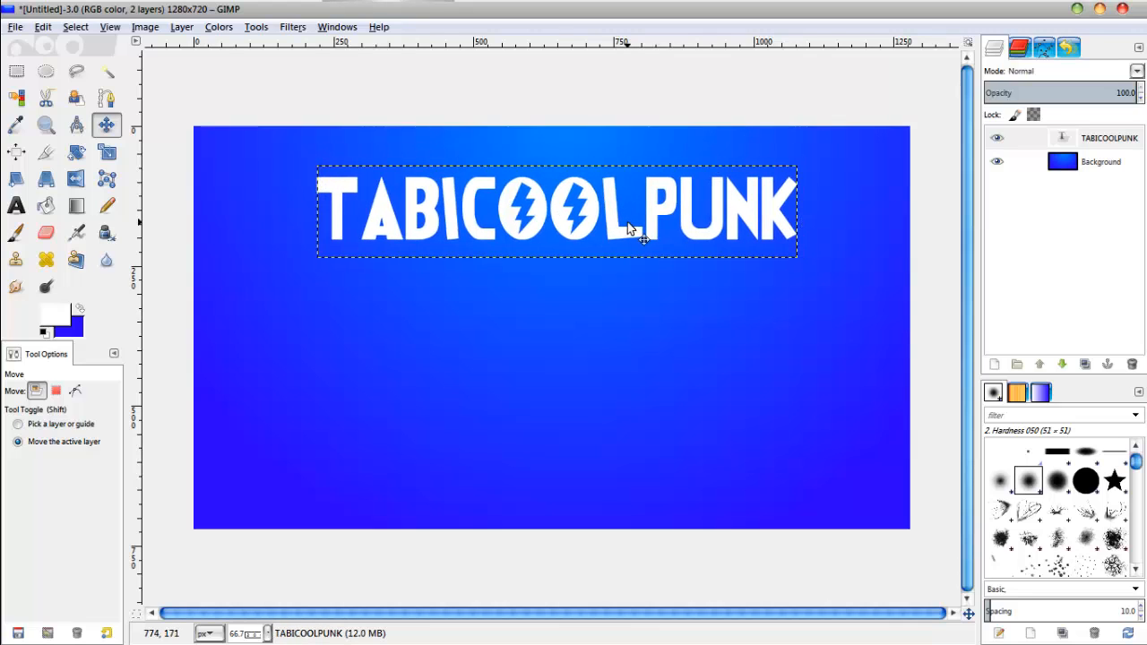
Step: Select the lettering of the TABICOOLPUNK text layer using Alpha to Selection
left_click(1105, 148)
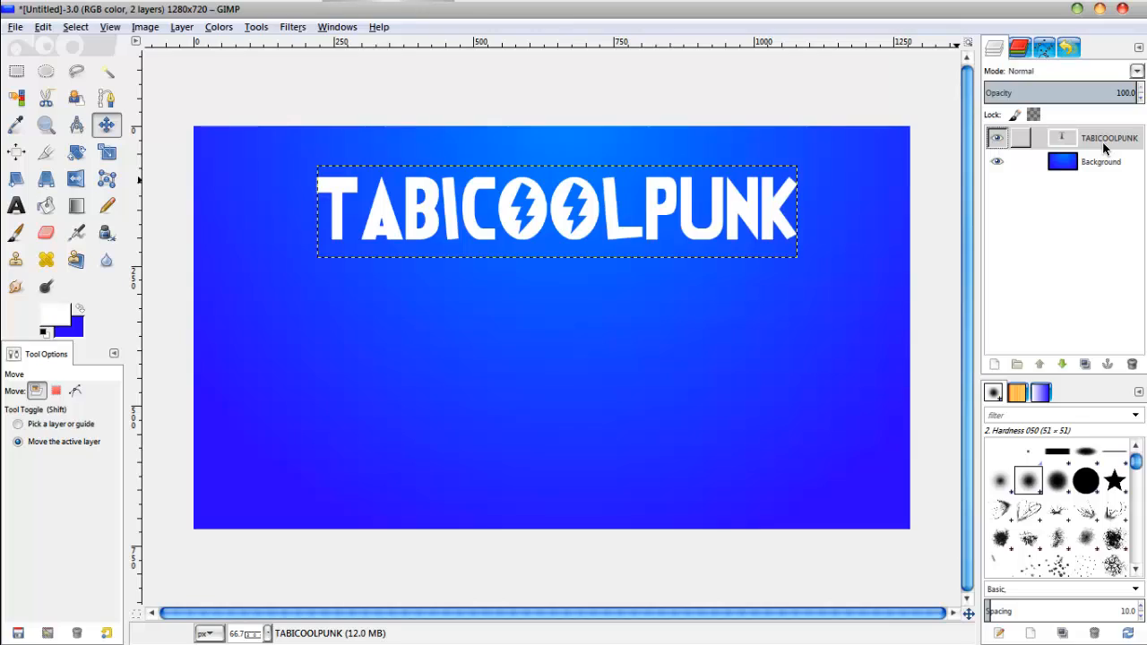
right_click(1105, 148)
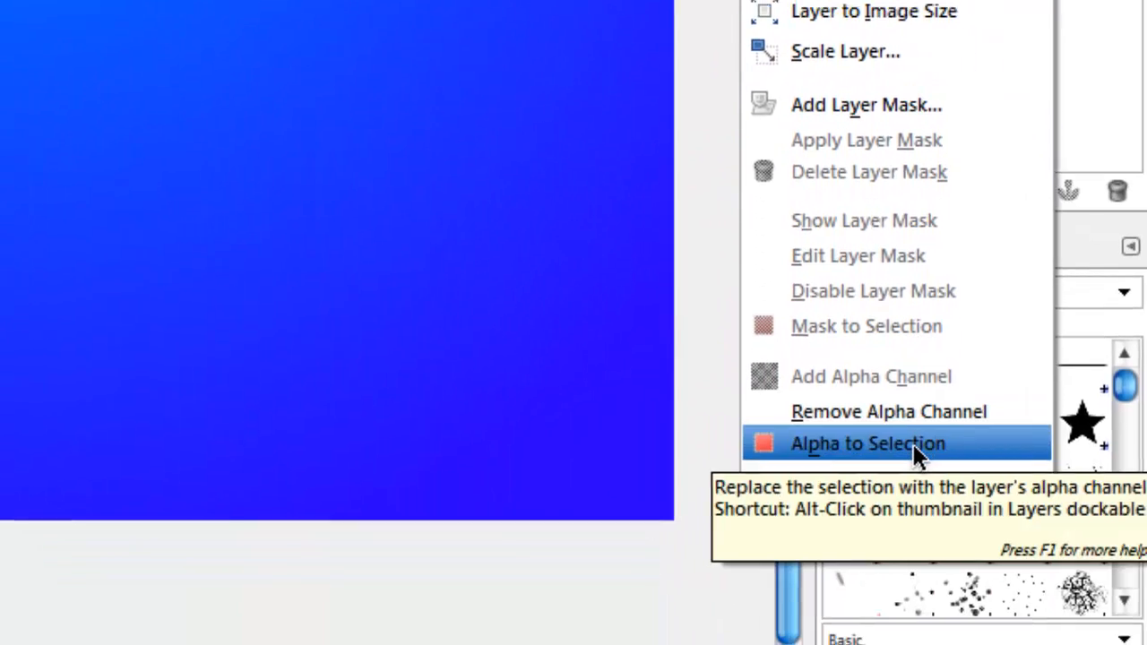
left_click(879, 560)
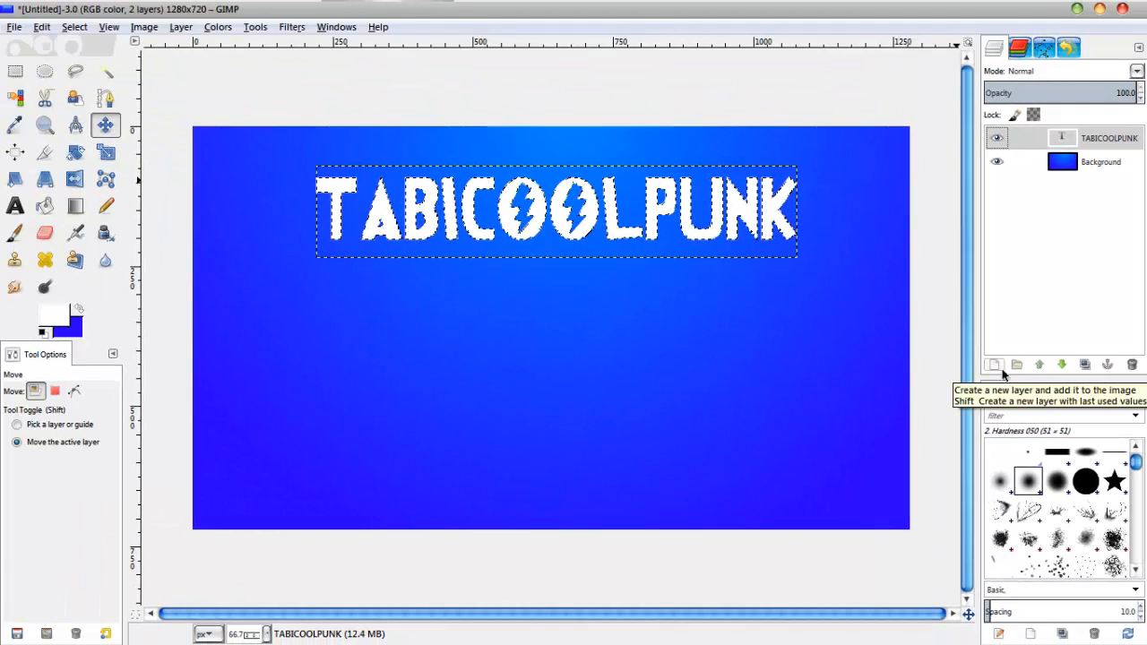
Step: Prepare the Blend tool with foreground color 00d0fd and background color 0089fd
left_click(75, 206)
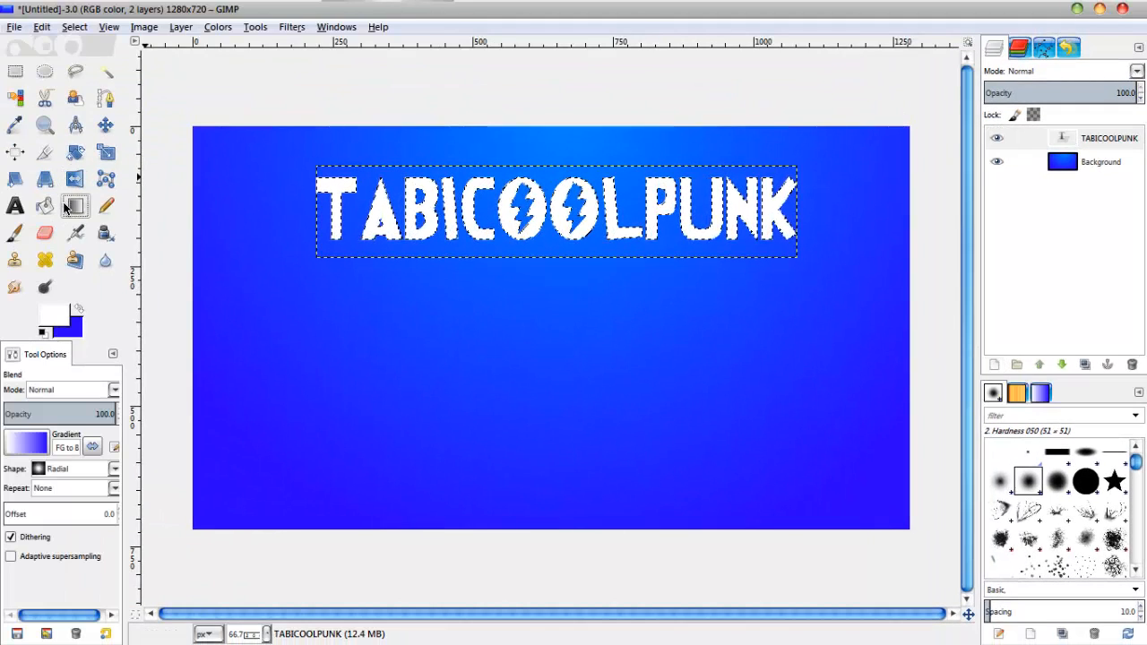
left_click(56, 317)
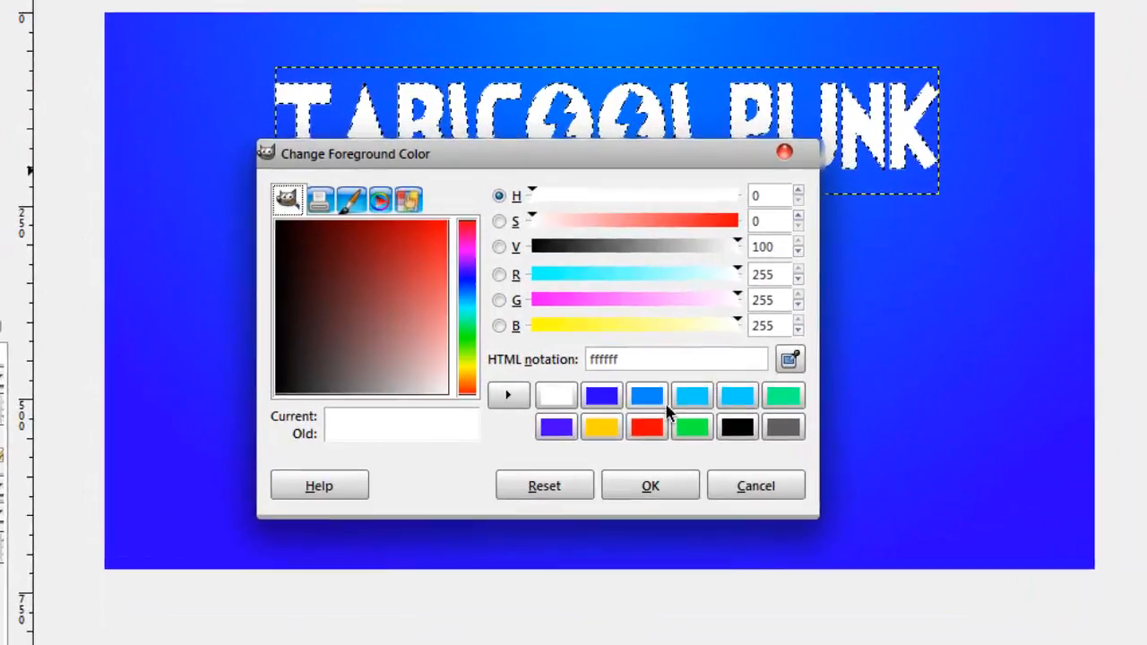
left_click(617, 405)
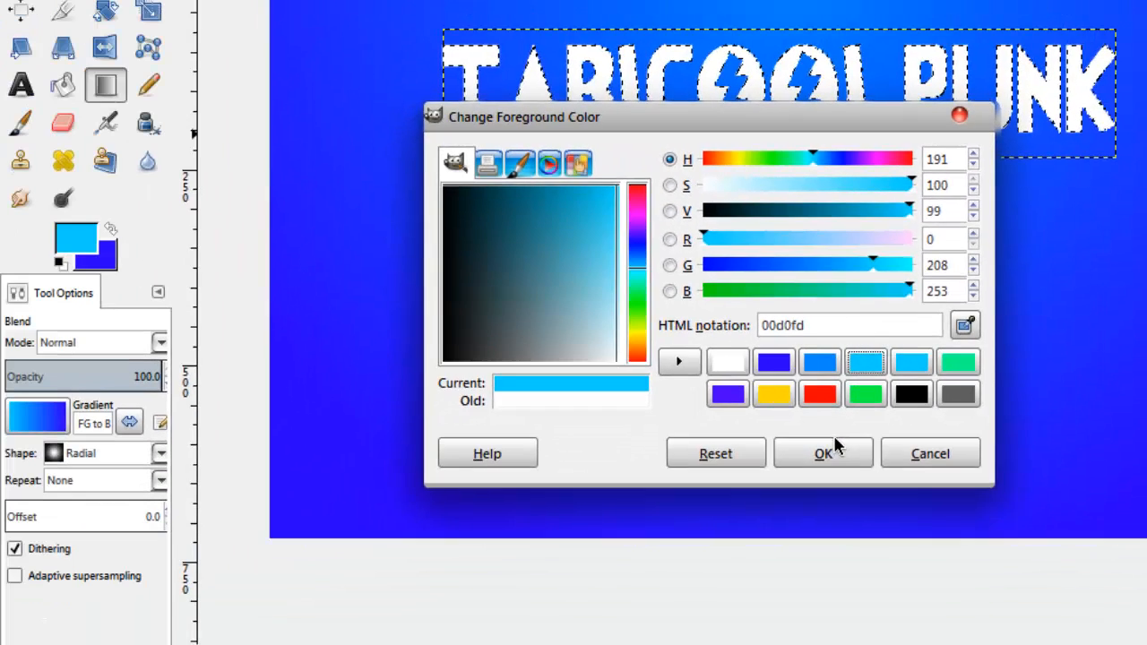
left_click(824, 453)
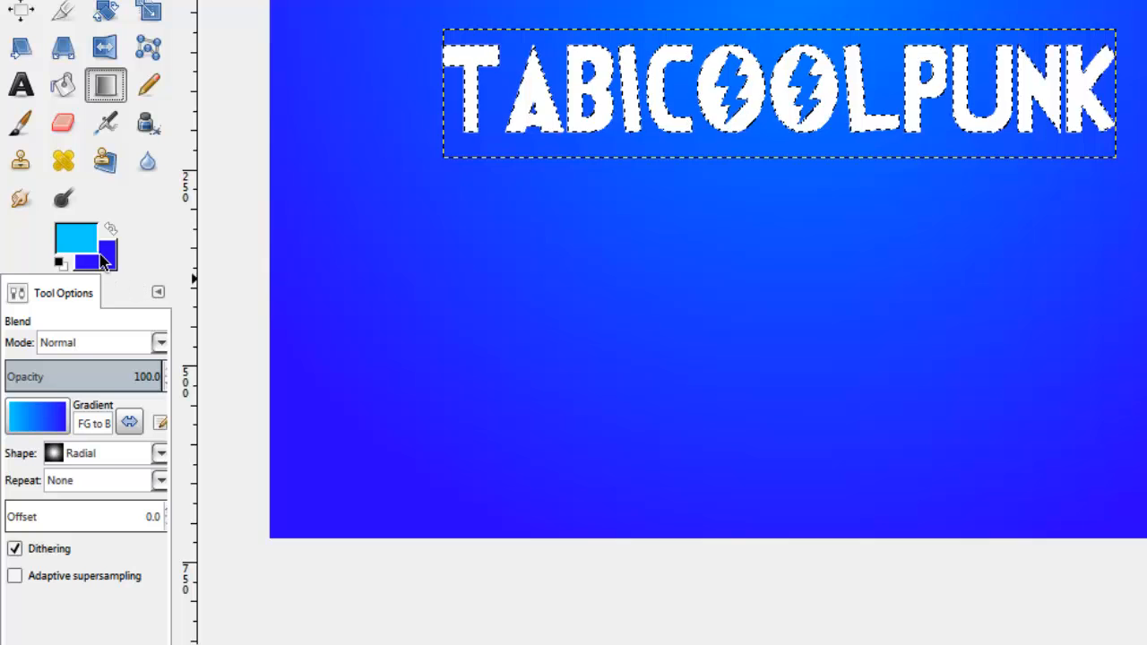
left_click(101, 260)
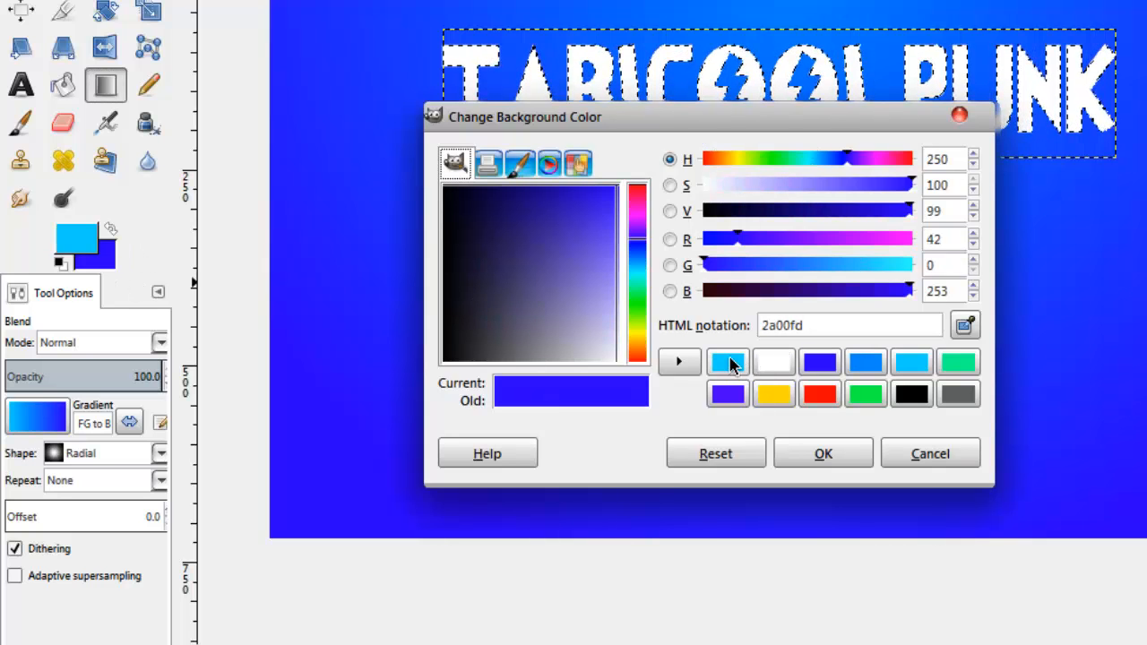
left_click(877, 373)
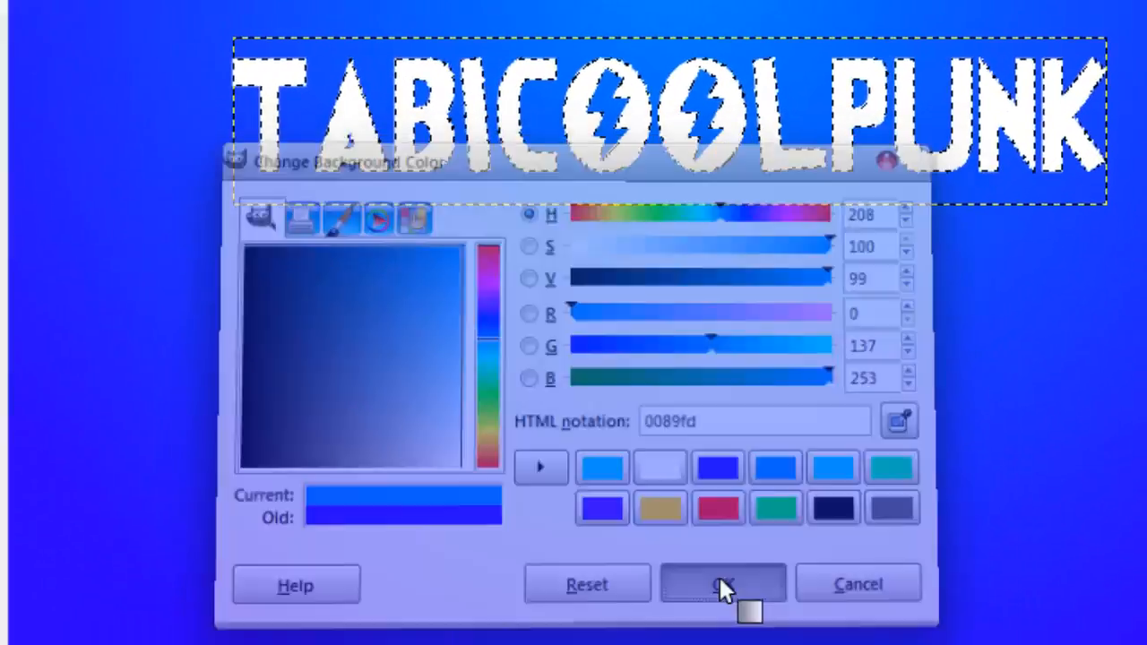
left_click(679, 640)
Step: Fill the selected TABICOOLPUNK lettering with a Linear gradient running vertically from above the letters to below them
left_click(160, 455)
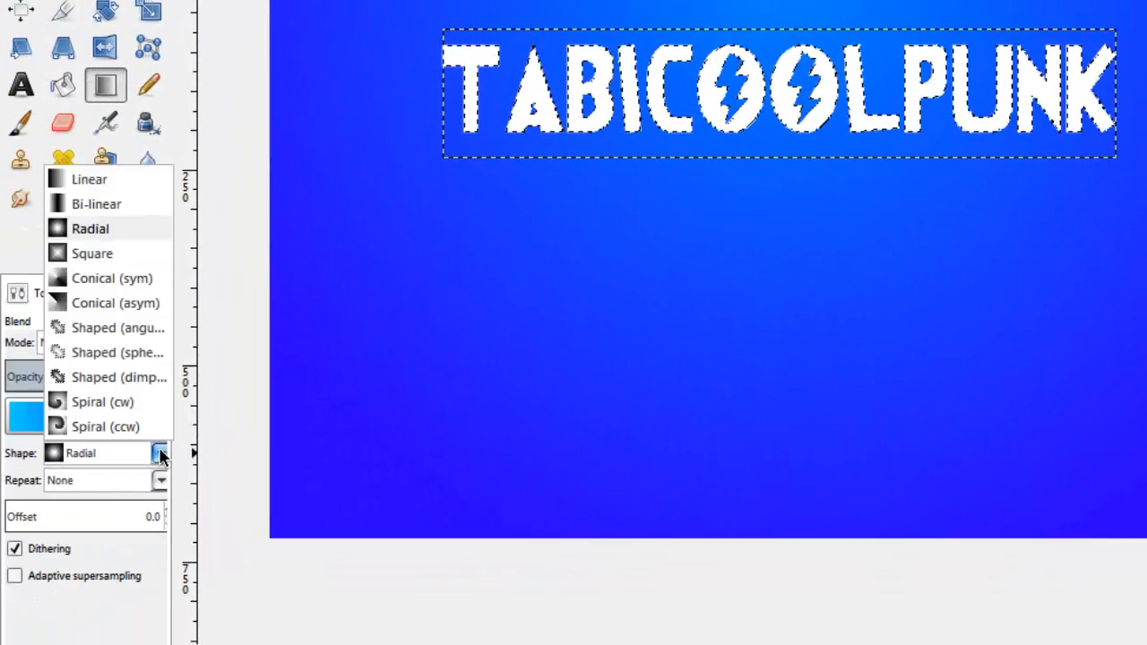
left_click(90, 179)
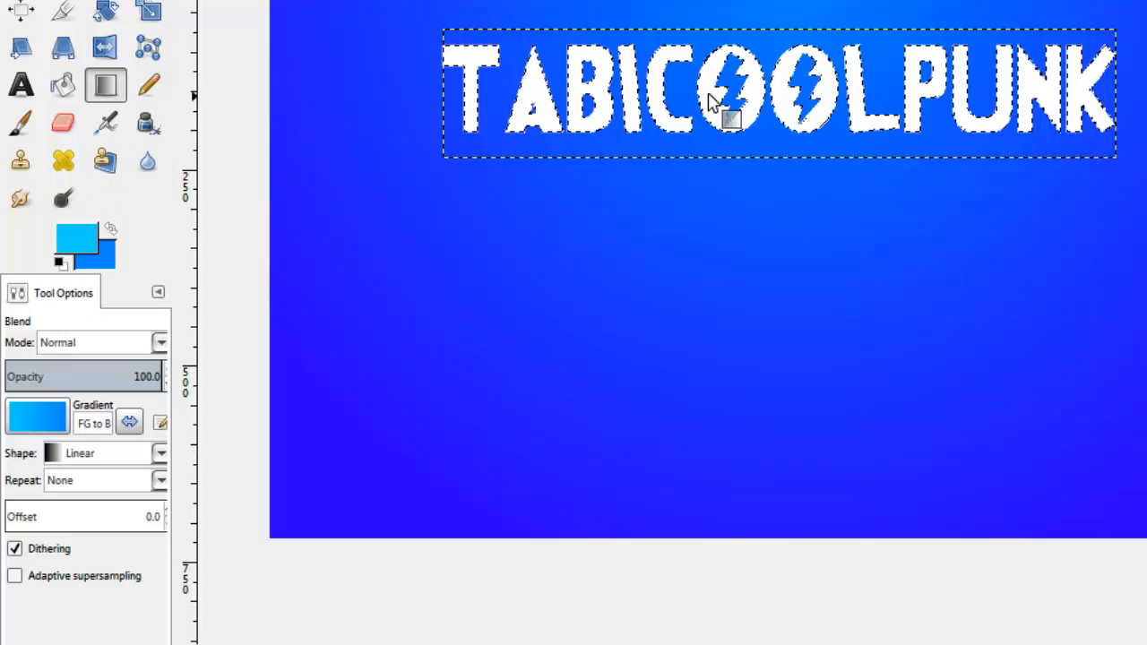
left_click_drag(815, 5, 813, 193)
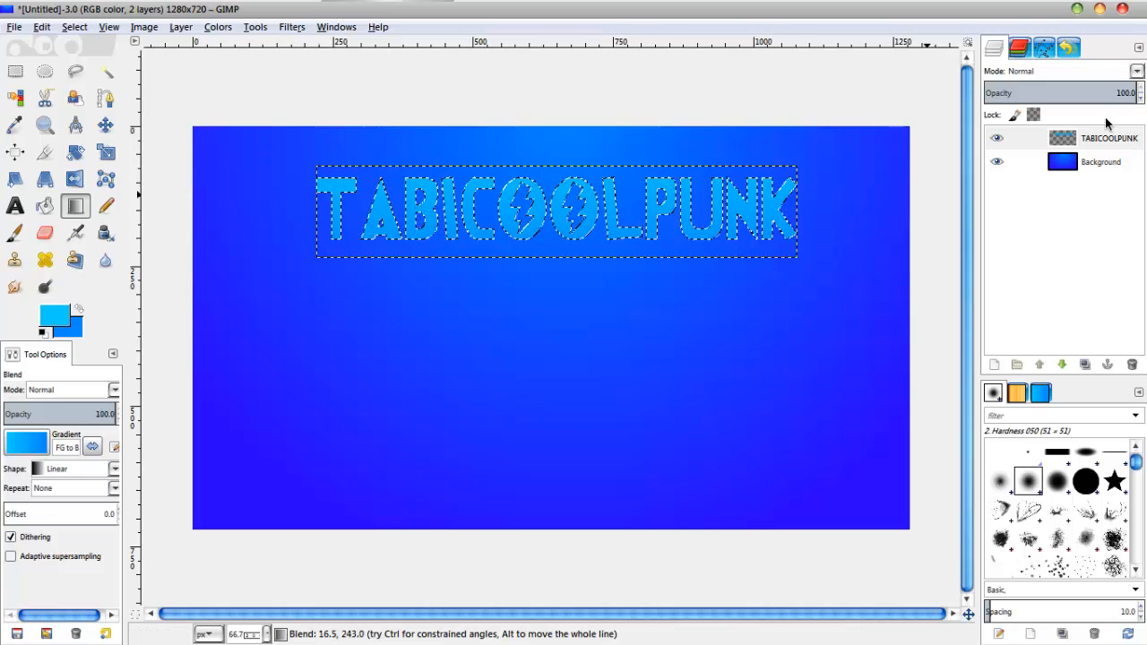
Step: Add a new layer above the title and set the Ellipse Select tool to intersect with the current selection
left_click(994, 365)
left_click(210, 341)
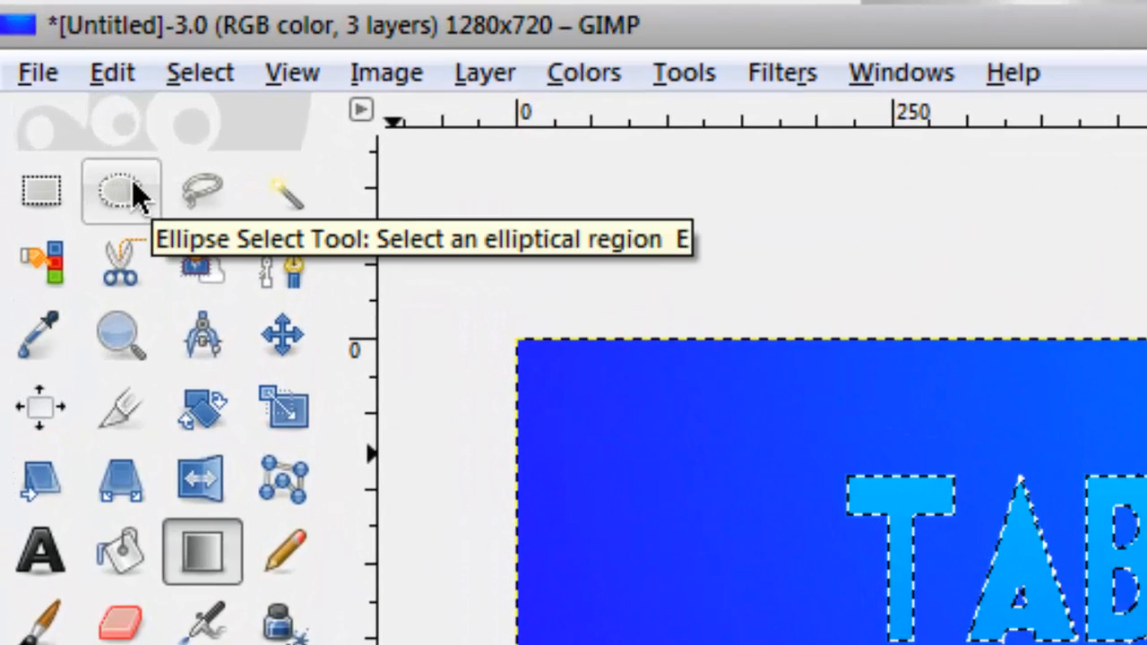
left_click(118, 186)
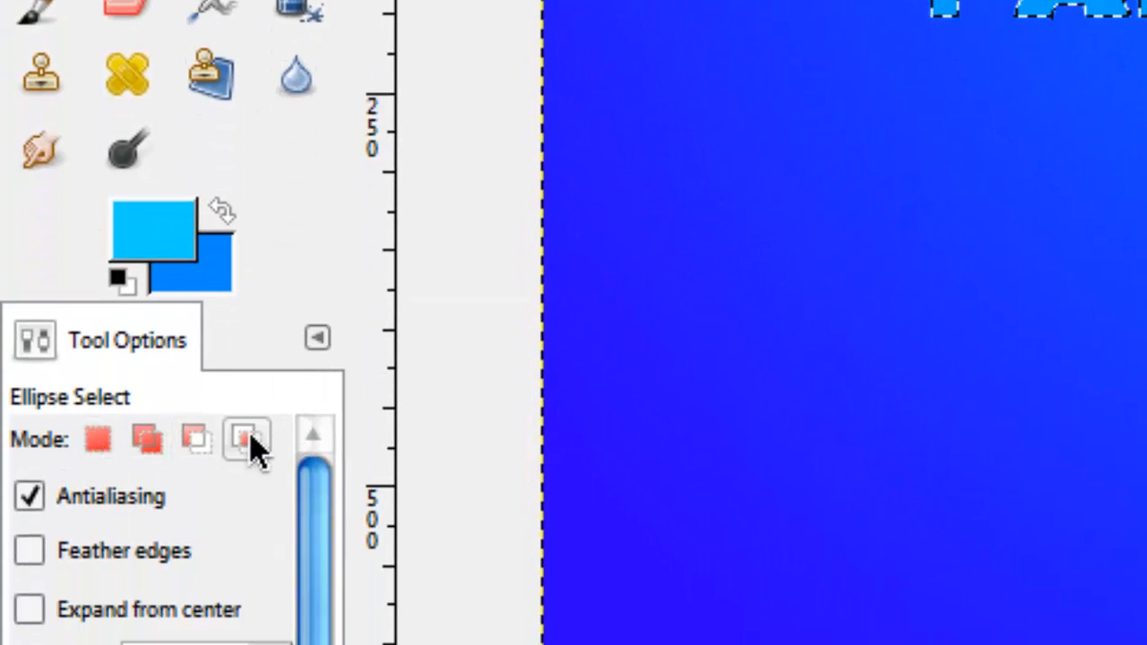
left_click(251, 439)
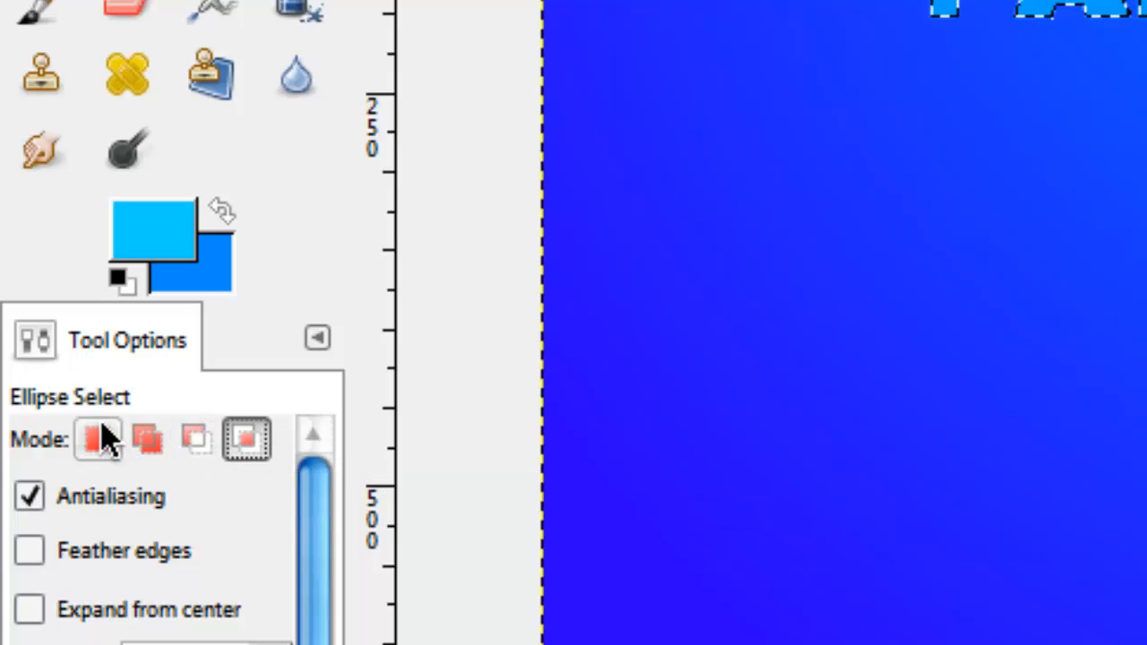
left_click(99, 441)
left_click(246, 441)
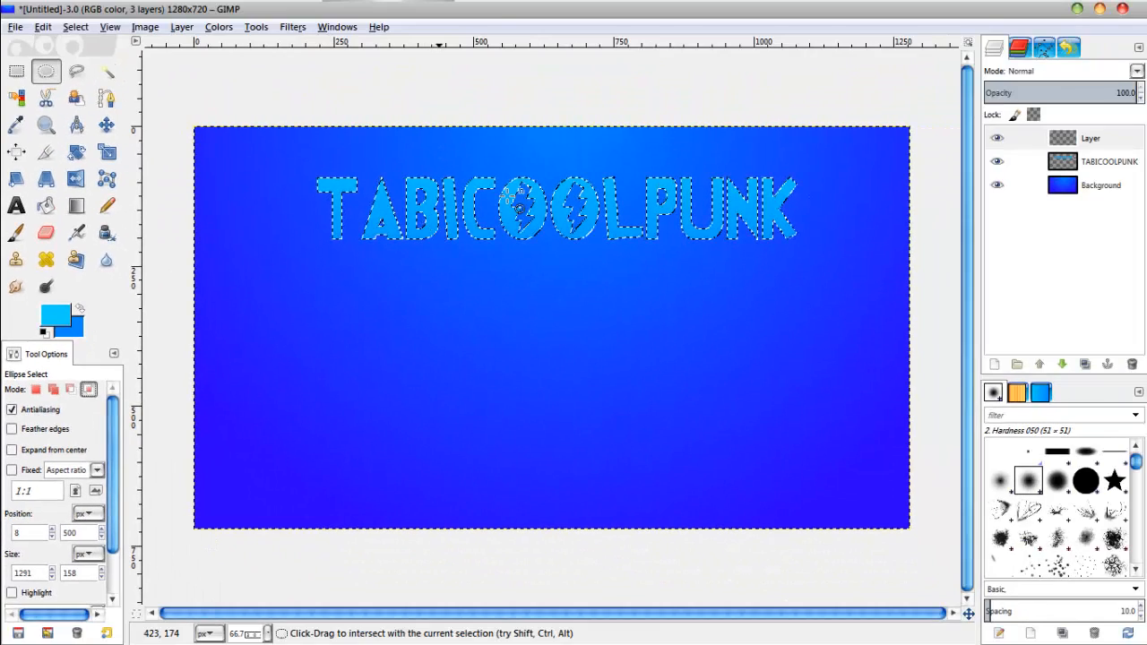
Step: Intersect the lettering selection with a wide ellipse of about 971 × 149 px covering the upper part of the title
left_click(1093, 141)
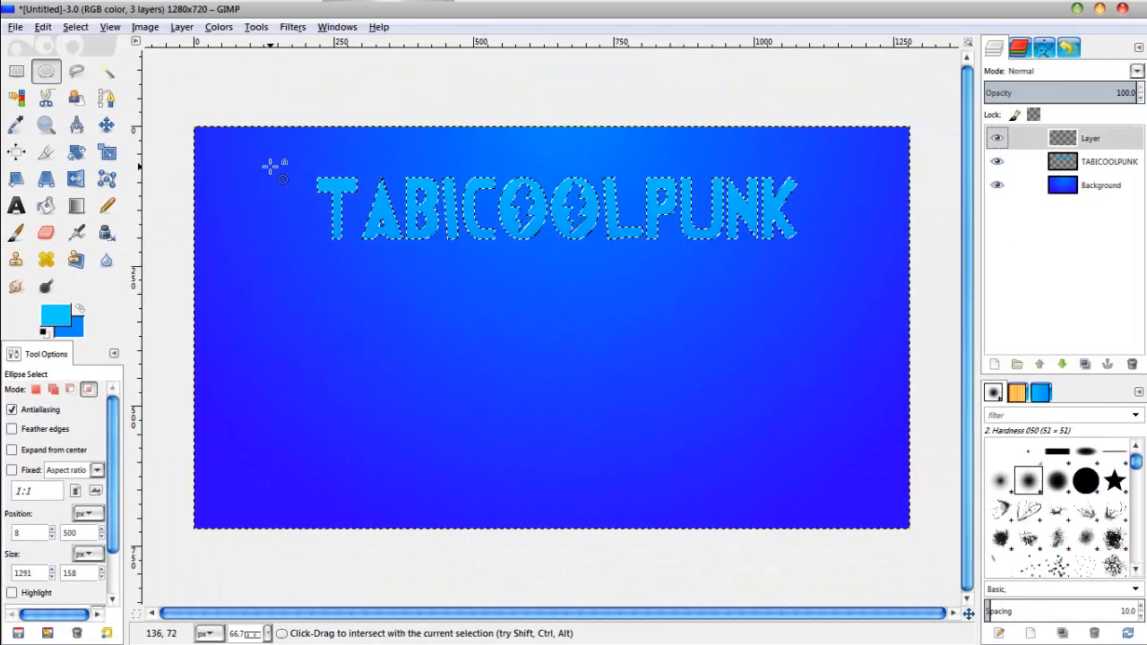
left_click_drag(283, 139, 825, 225)
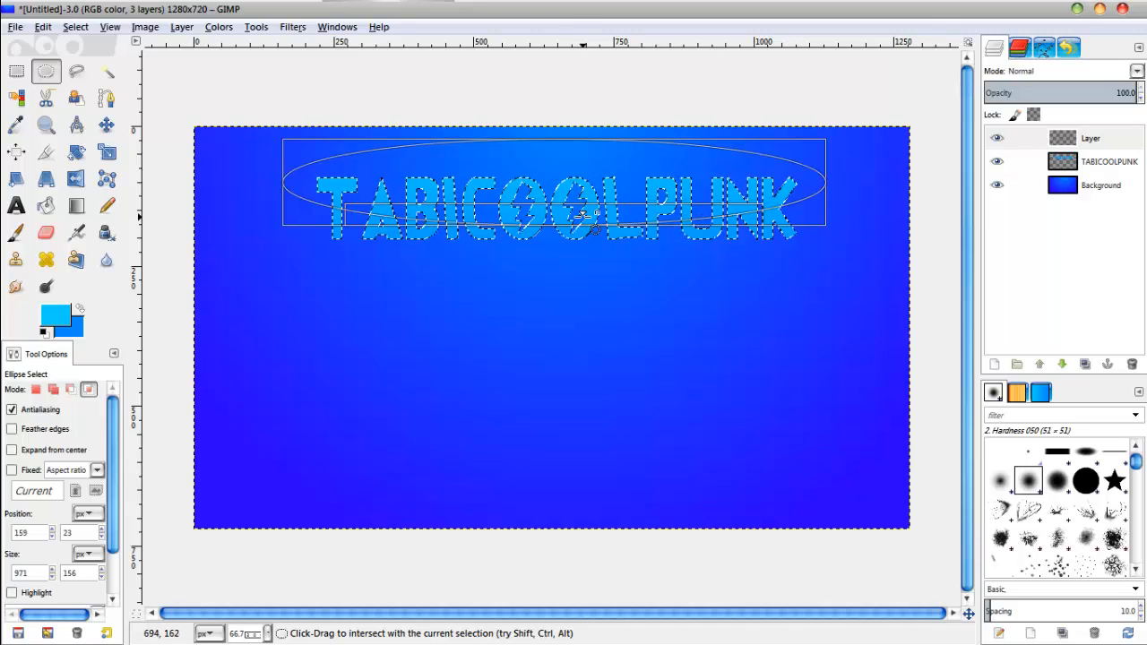
left_click_drag(583, 215, 582, 211)
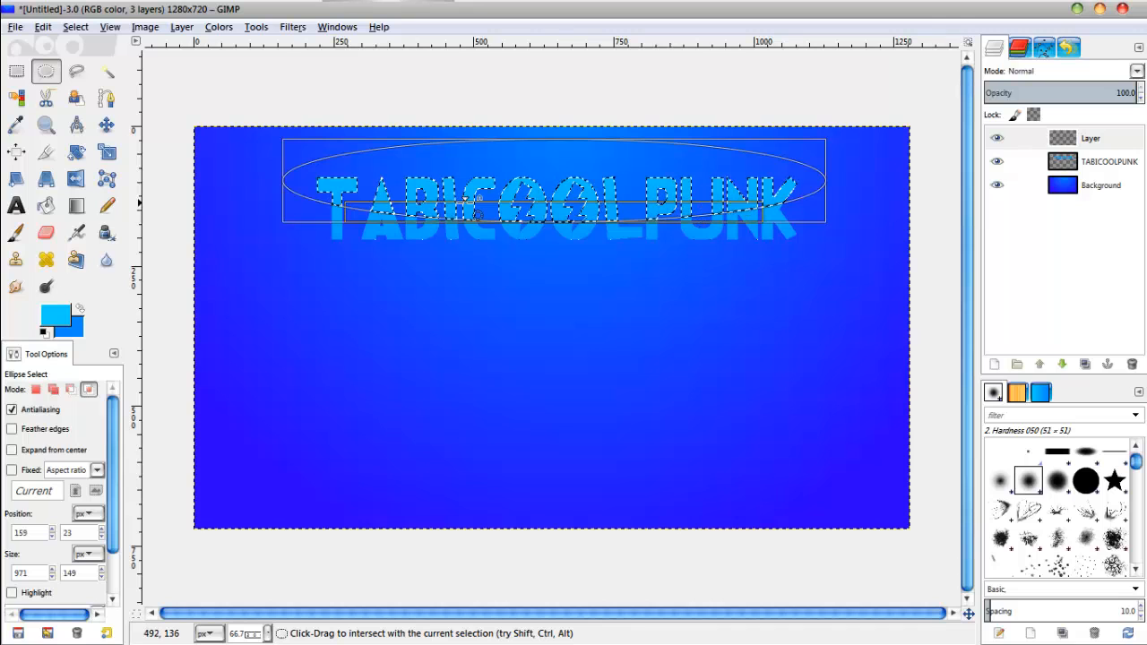
Step: Bucket-fill the selected upper part of the letters with white (ffffff) on the new layer and clear the selection
left_click(46, 206)
left_click(53, 319)
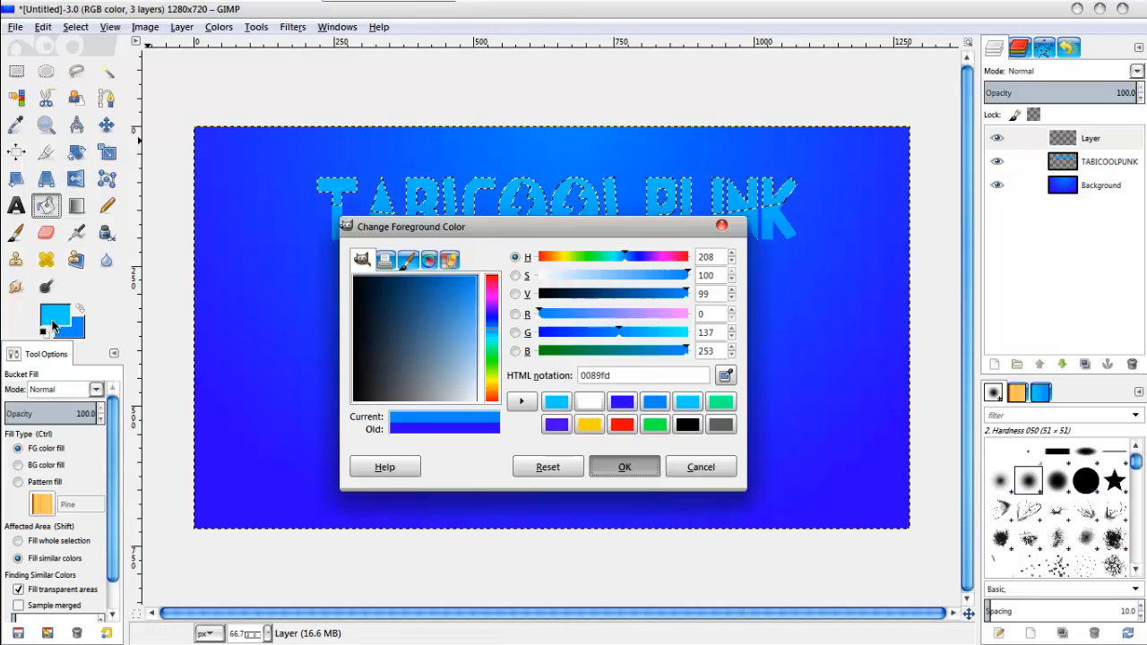
left_click(586, 402)
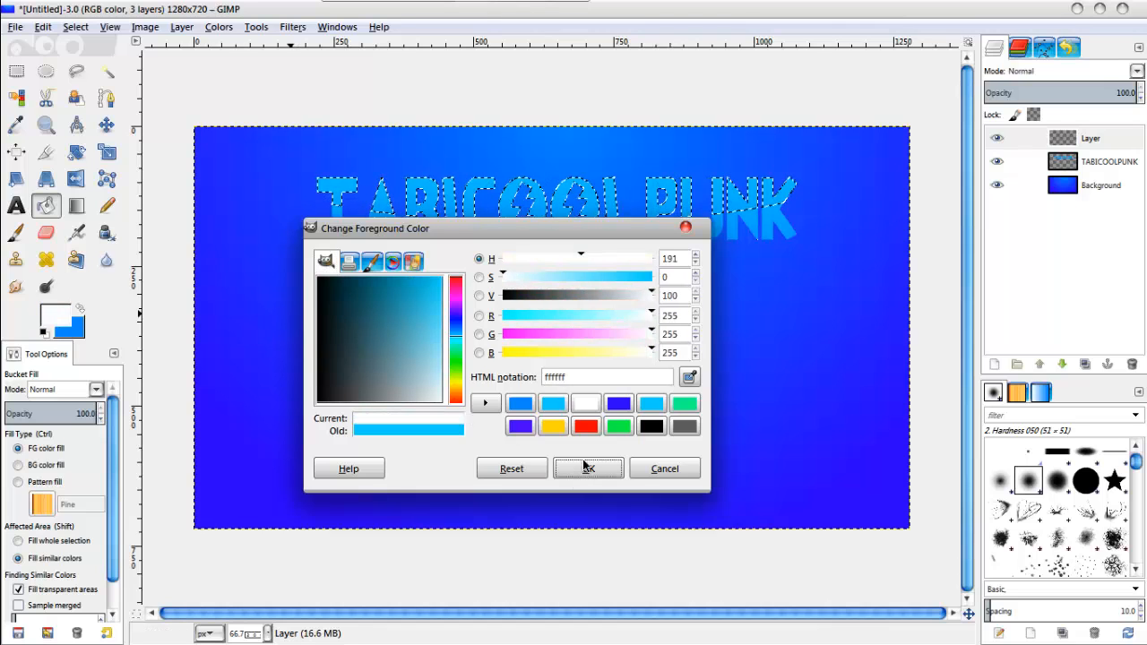
left_click(589, 464)
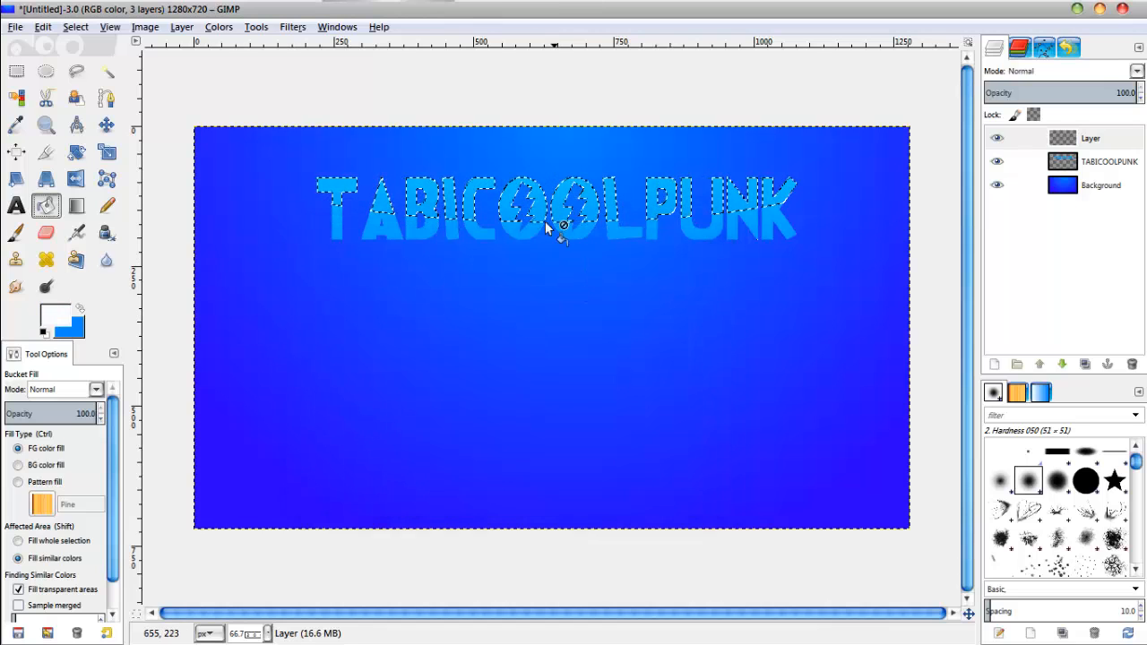
left_click(540, 211)
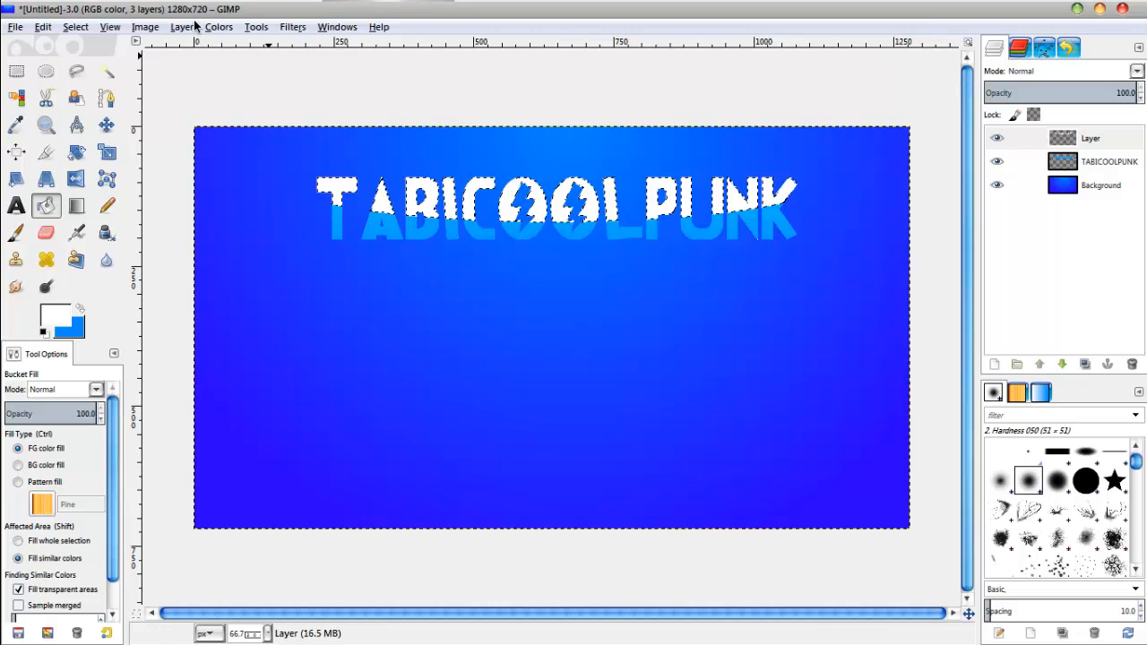
left_click(87, 32)
left_click(89, 70)
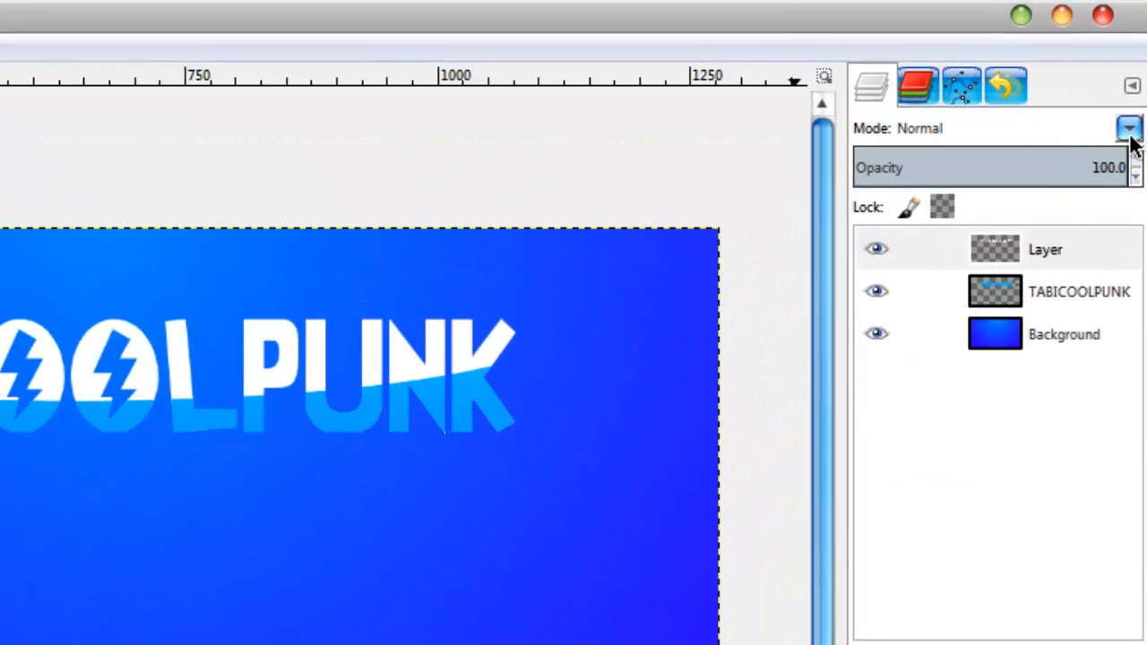
Step: Set the blend mode of the layer with the white letter tops to Overlay
left_click(1021, 237)
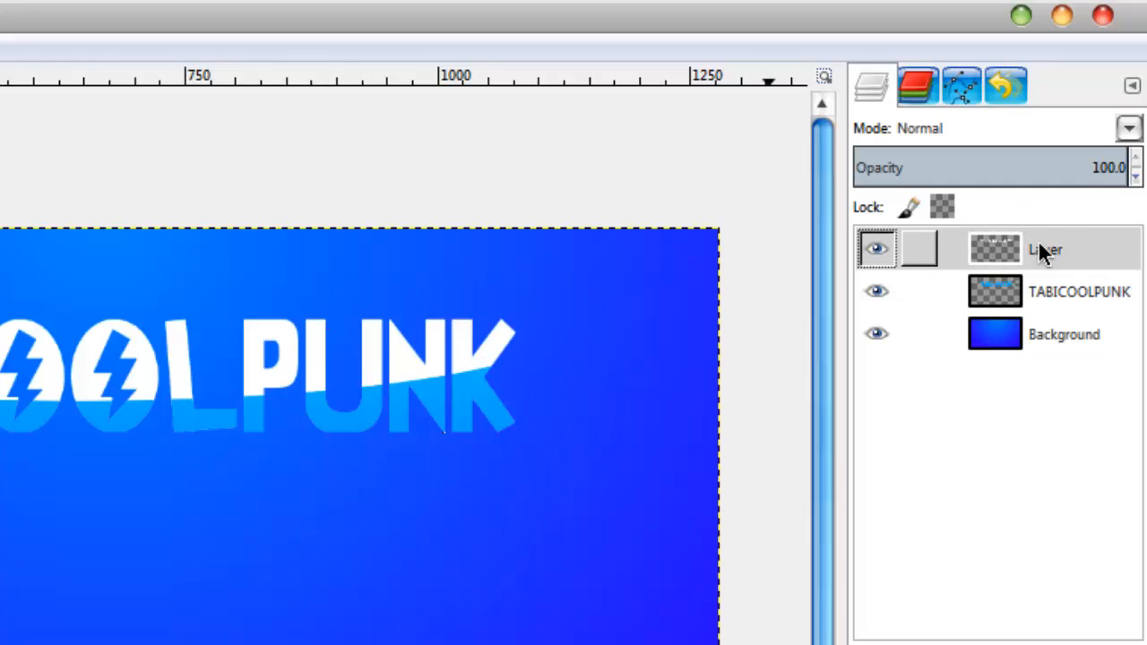
left_click(1129, 130)
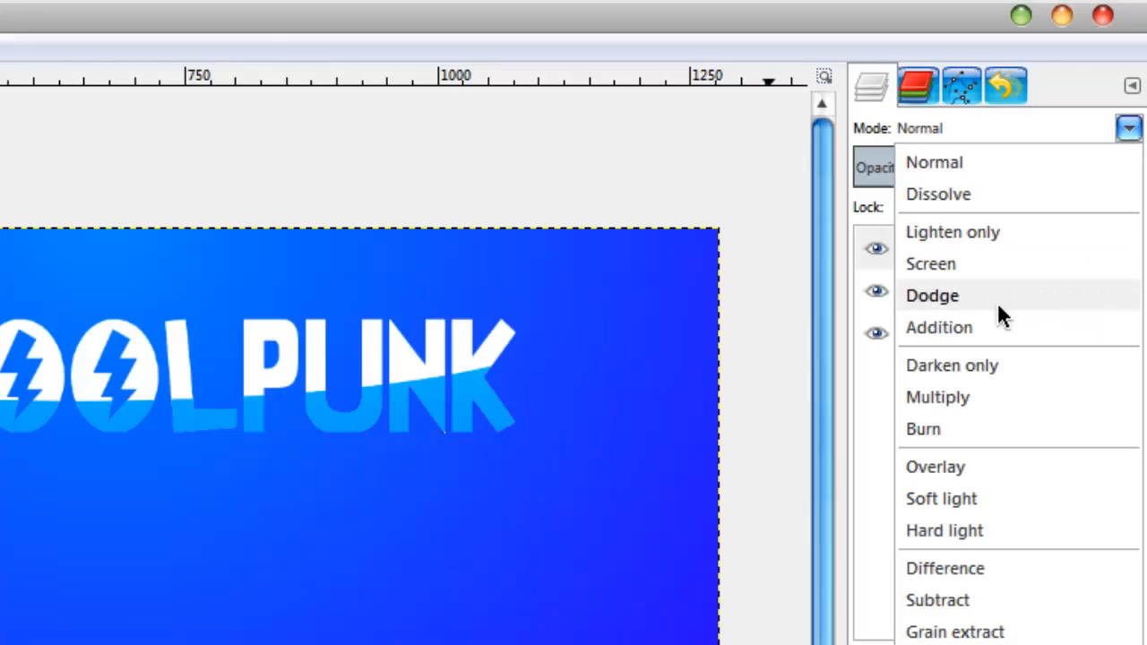
left_click(941, 467)
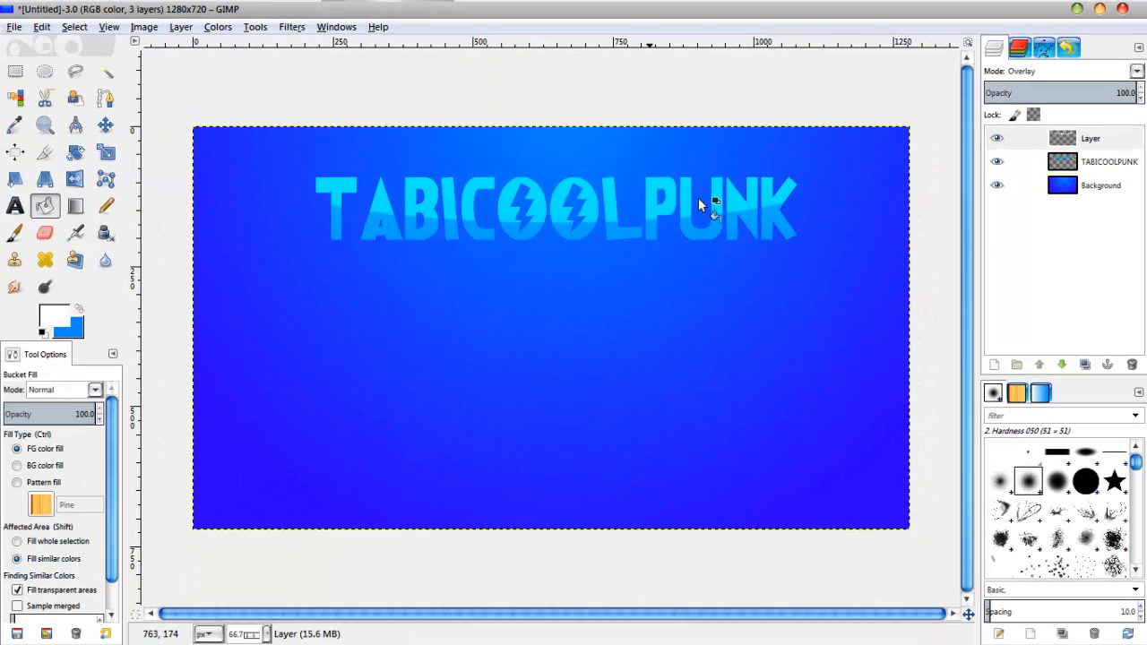
Step: Turn the TABICOOLPUNK layer's alpha into a selection again and add another new layer above it
right_click(1094, 153)
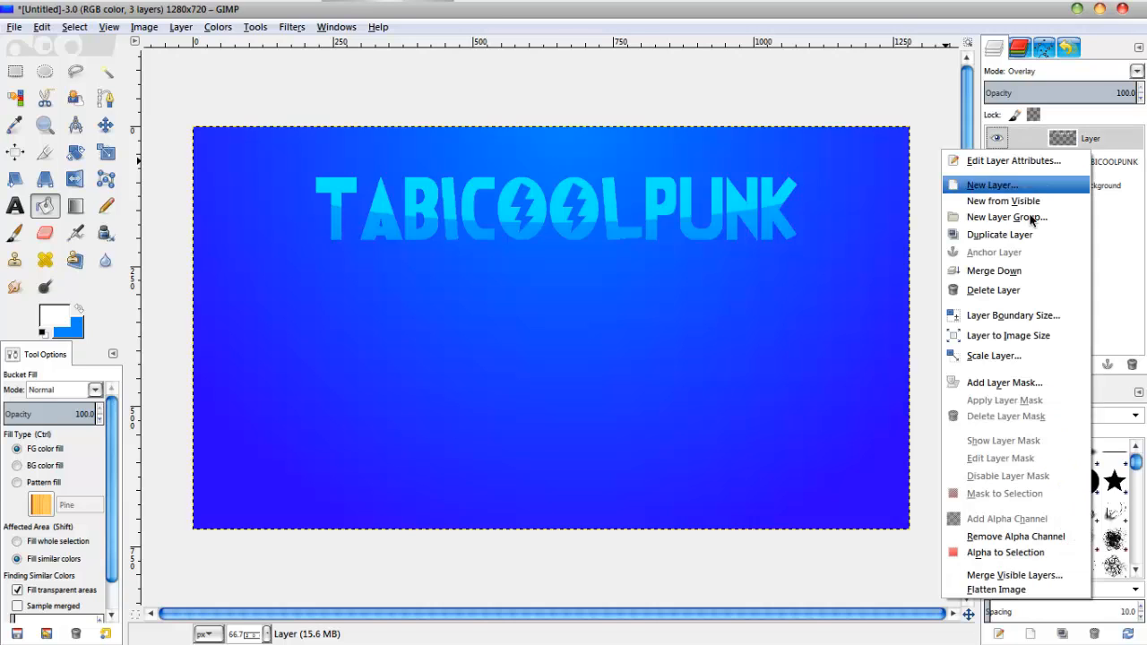
left_click(1114, 144)
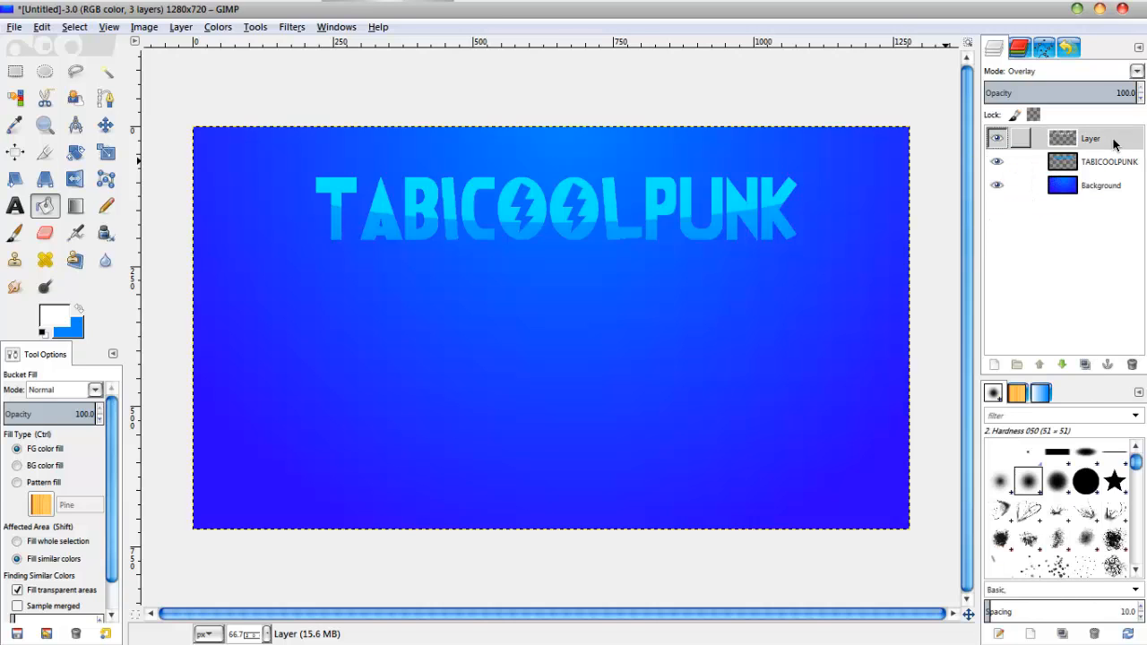
left_click(1113, 161)
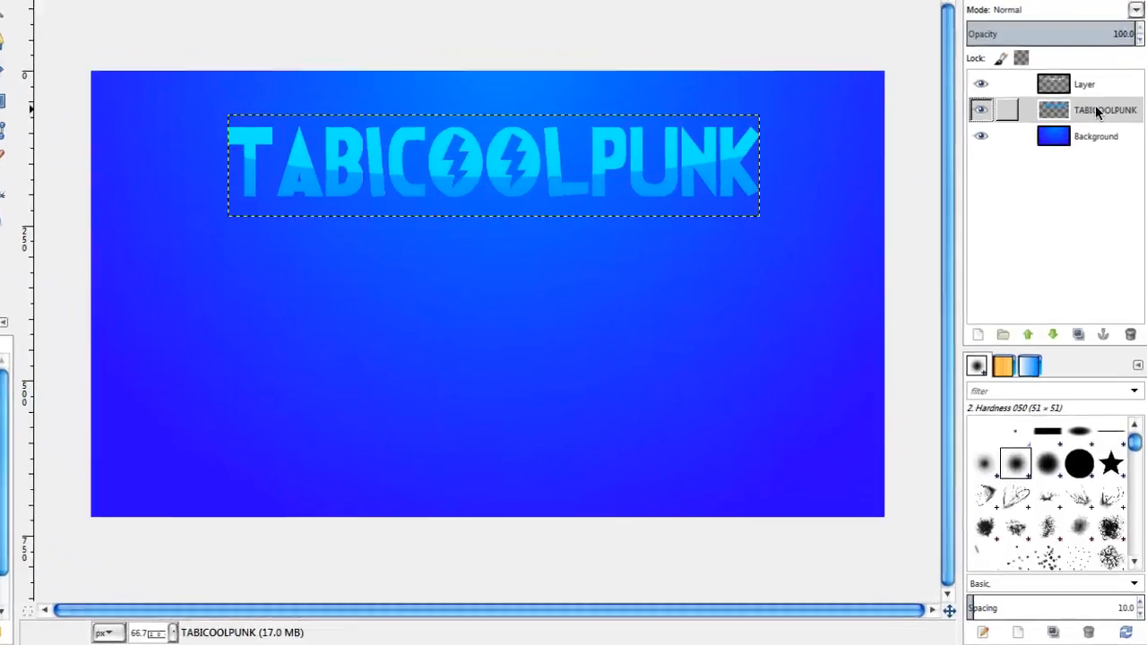
right_click(1114, 161)
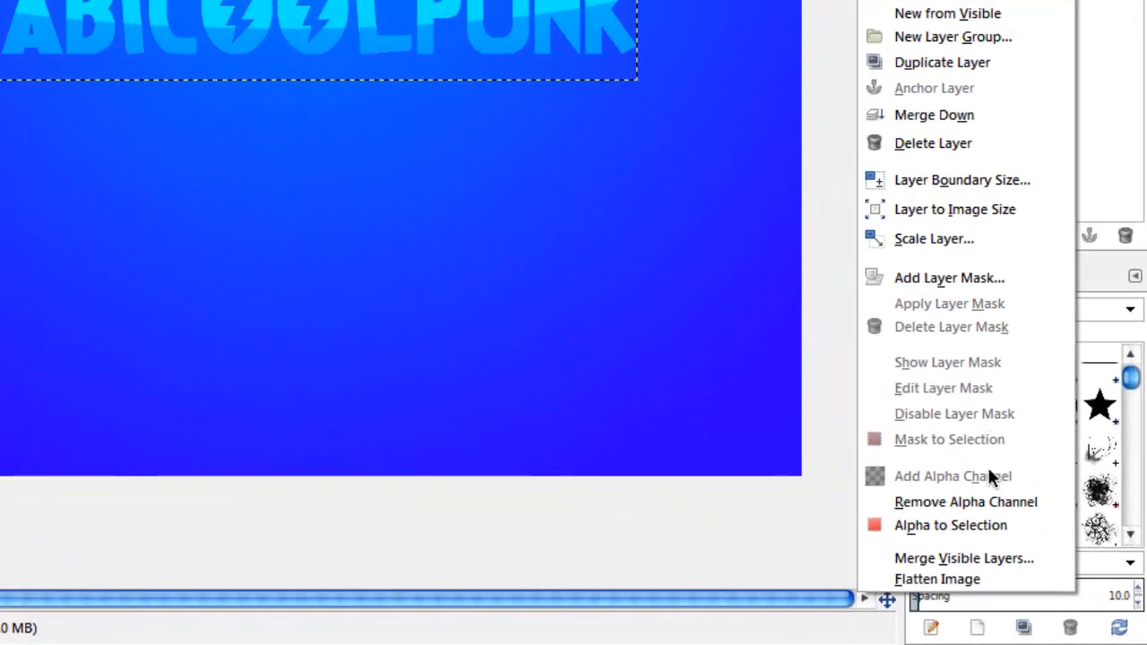
left_click(970, 526)
left_click(924, 236)
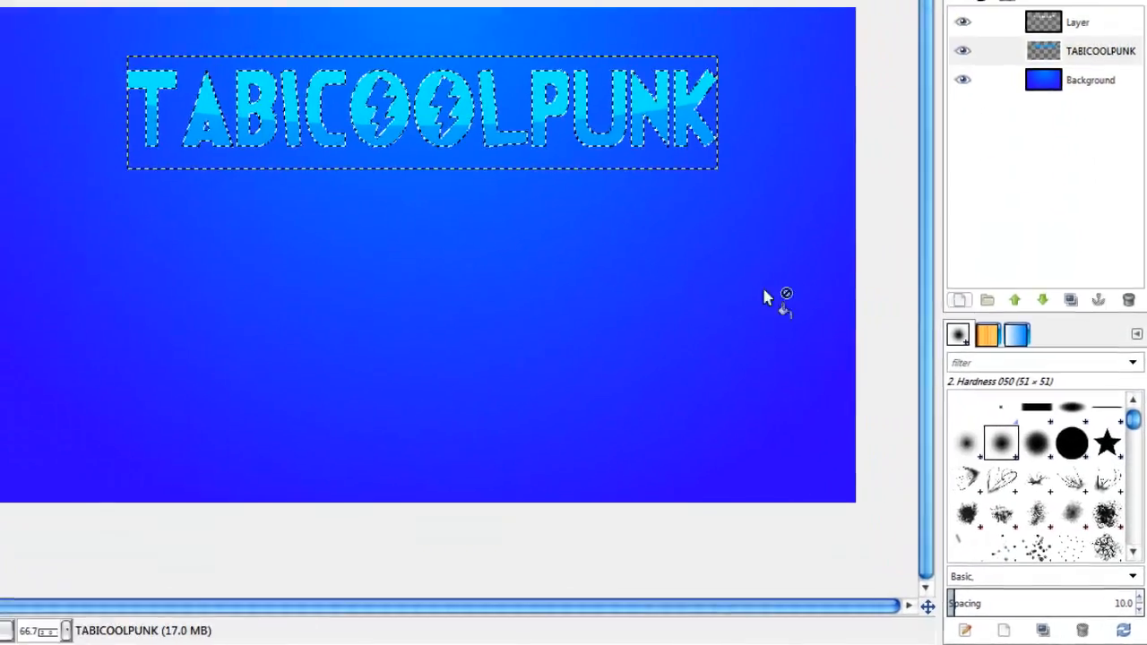
left_click(227, 363)
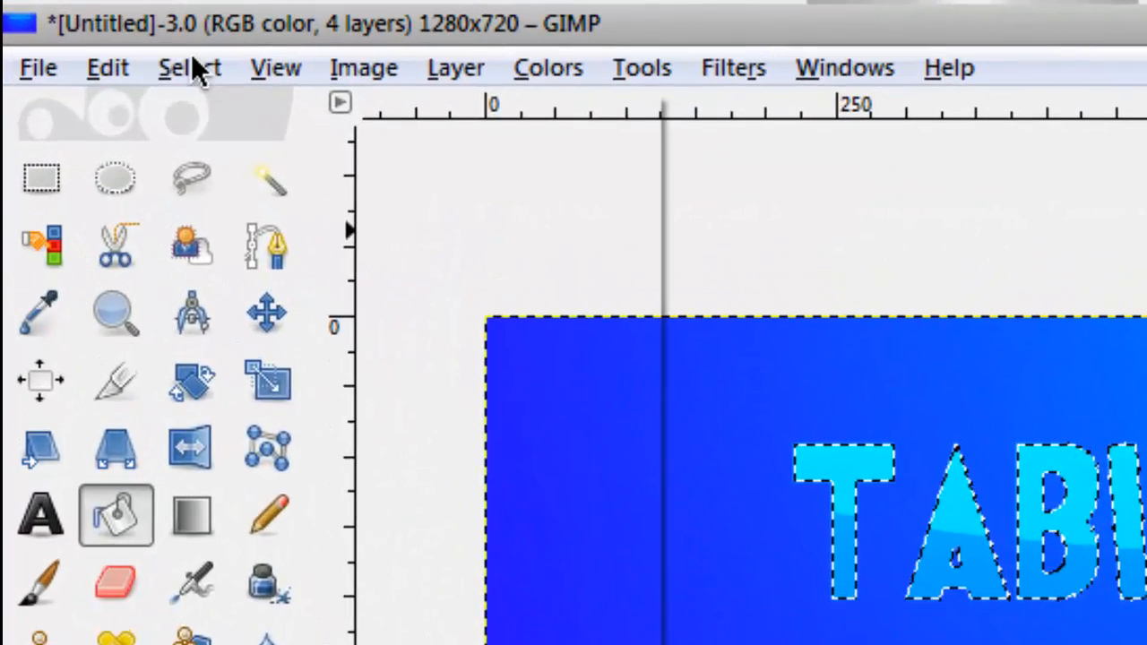
Step: Grow the lettering selection by 4 px
left_click(106, 38)
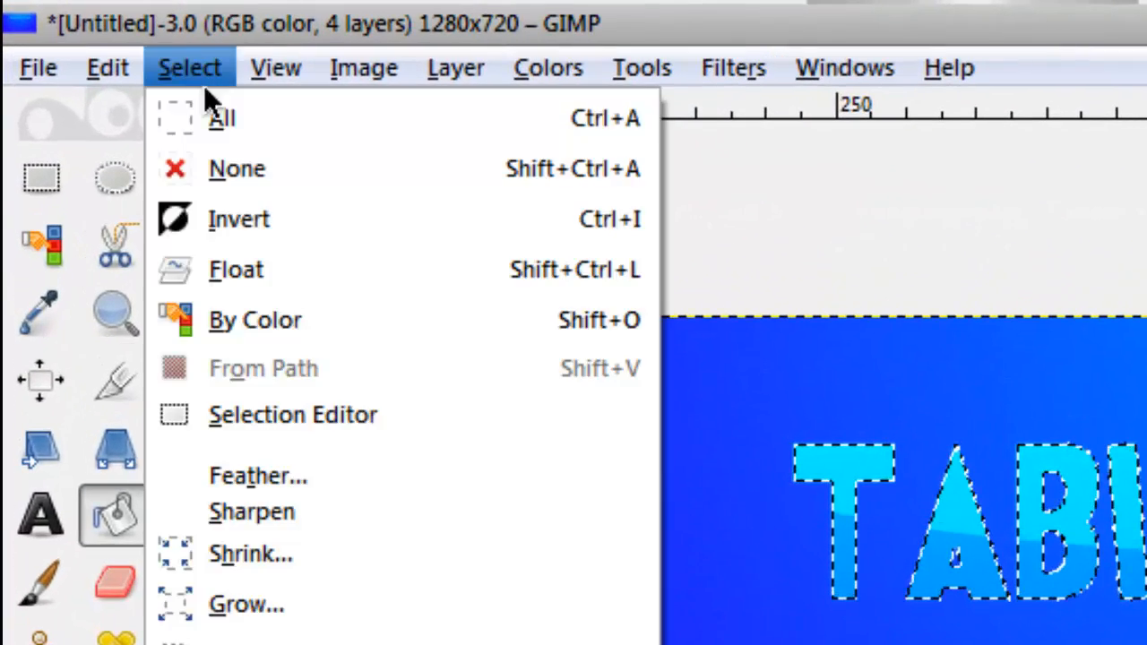
left_click(308, 607)
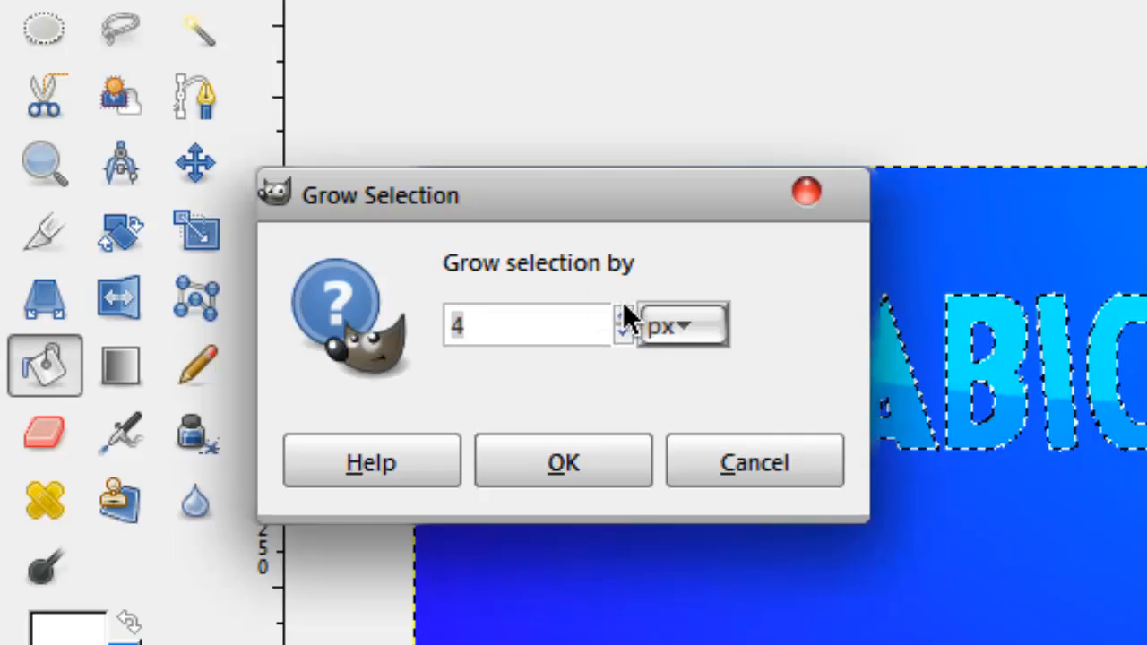
left_click(619, 459)
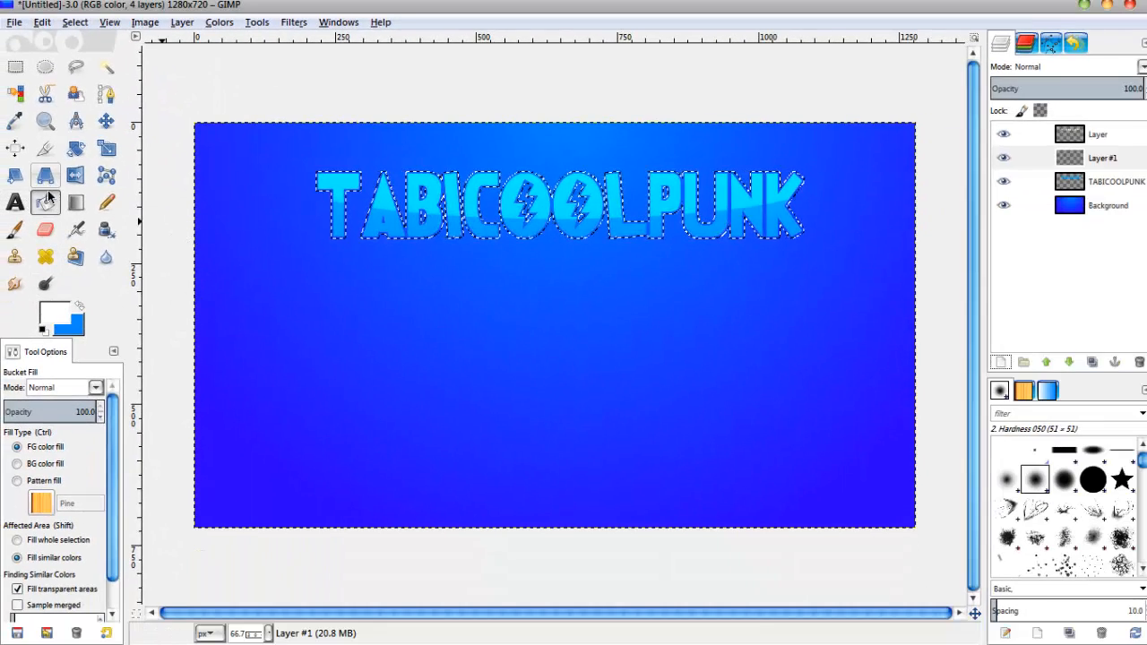
Step: Set the foreground color to black (000000) and bucket-fill the grown lettering selection on the new layer
left_click(42, 330)
left_click(55, 312)
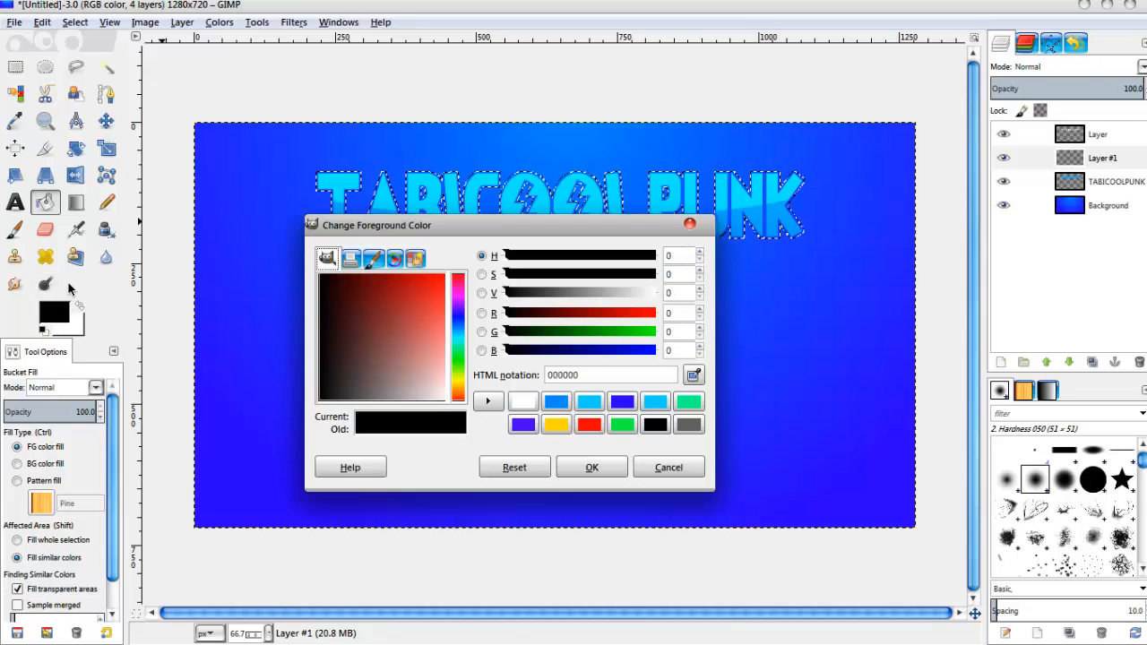
left_click(592, 467)
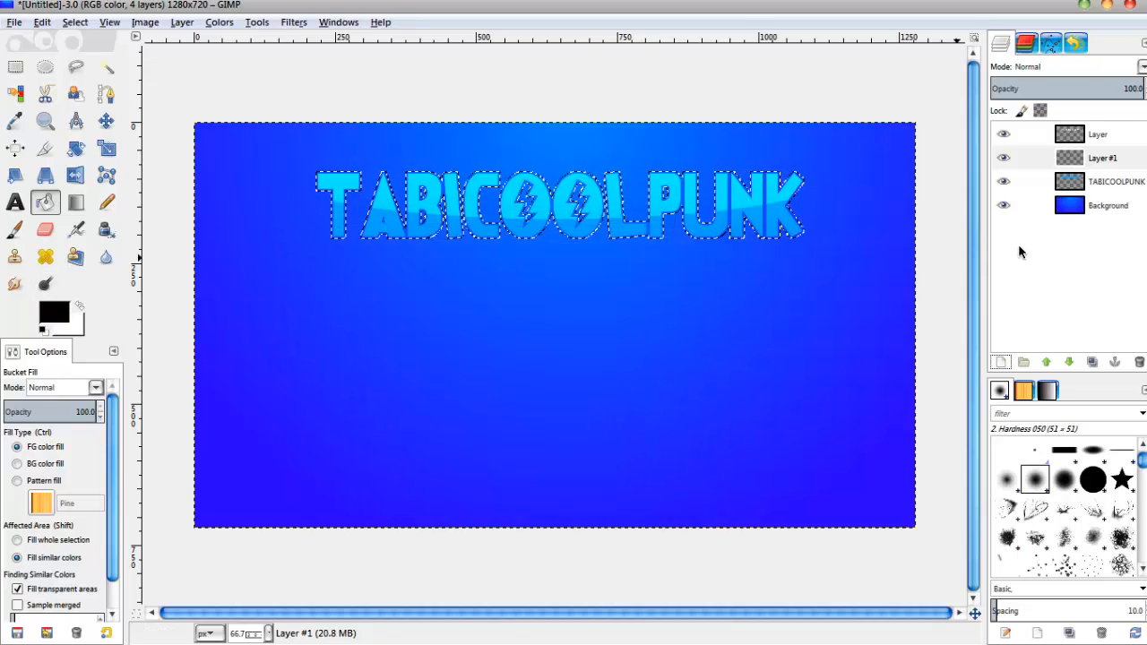
left_click(681, 185)
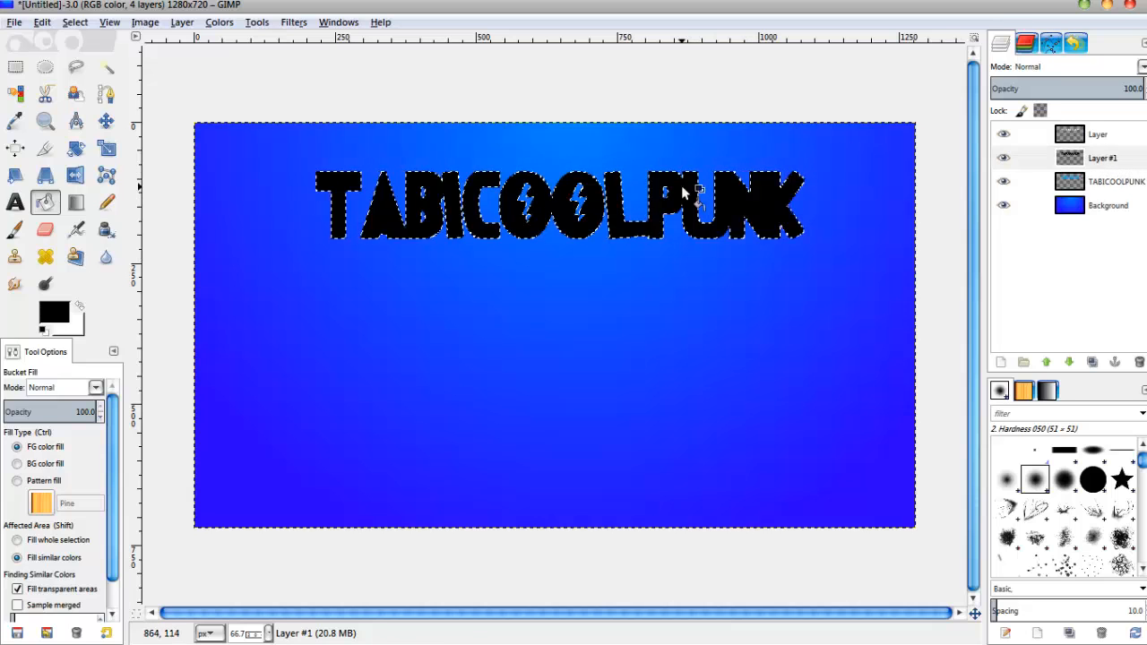
Step: Clear the selection and lower the black lettering layer beneath the TABICOOLPUNK layer so it forms an outline
left_click(74, 24)
left_click(82, 63)
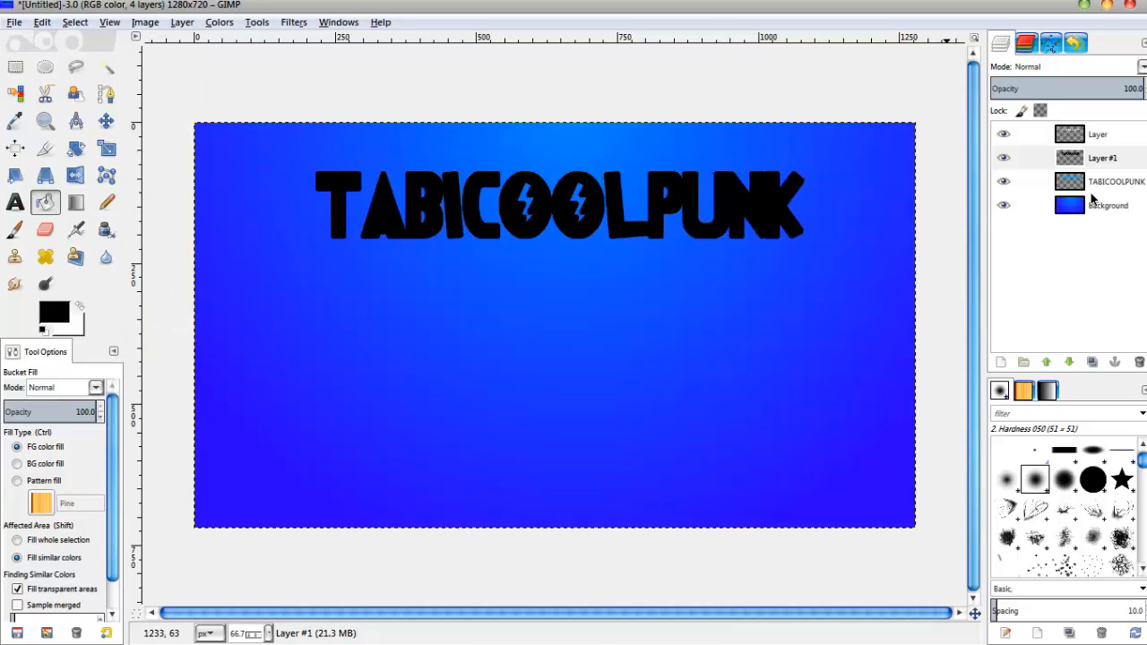
left_click(1101, 161)
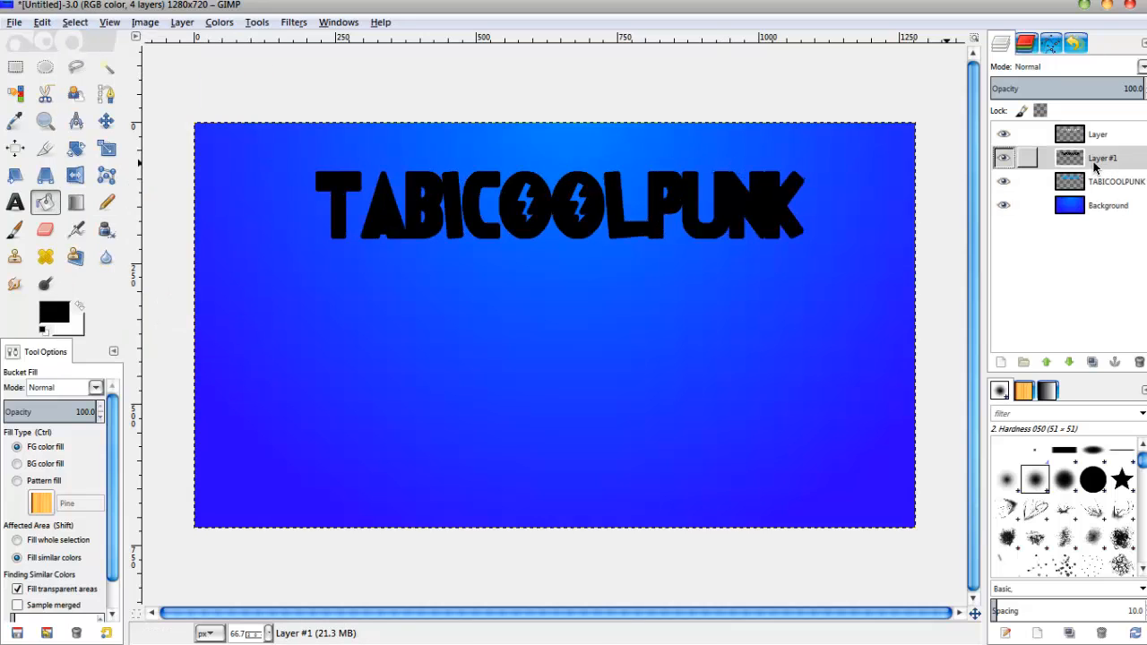
left_click(1068, 361)
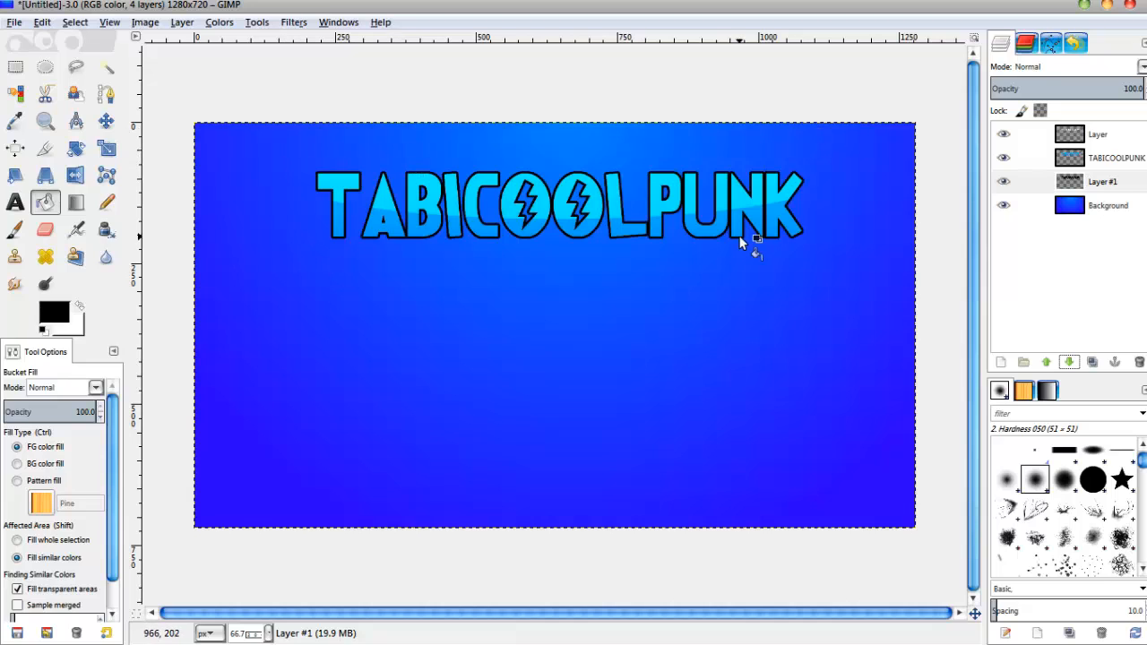
Step: Apply a black Drop Shadow to the outline layer with offsets X 4 and Y 4, blur radius 15 and opacity 100
left_click(1111, 183)
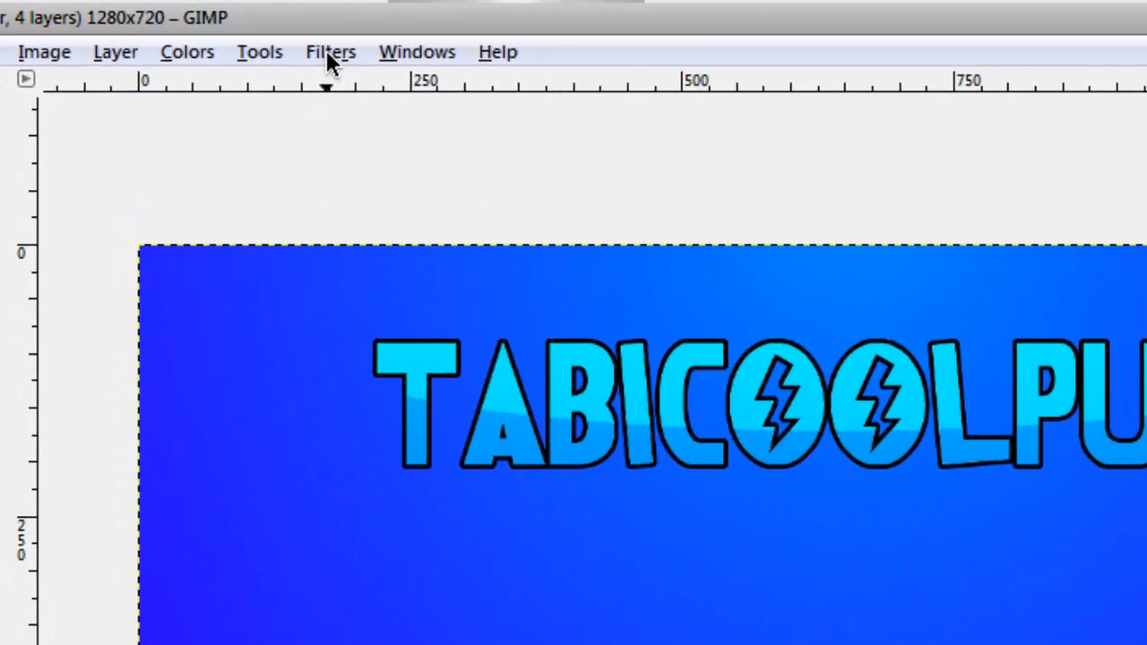
left_click(296, 22)
mouse_move(427, 341)
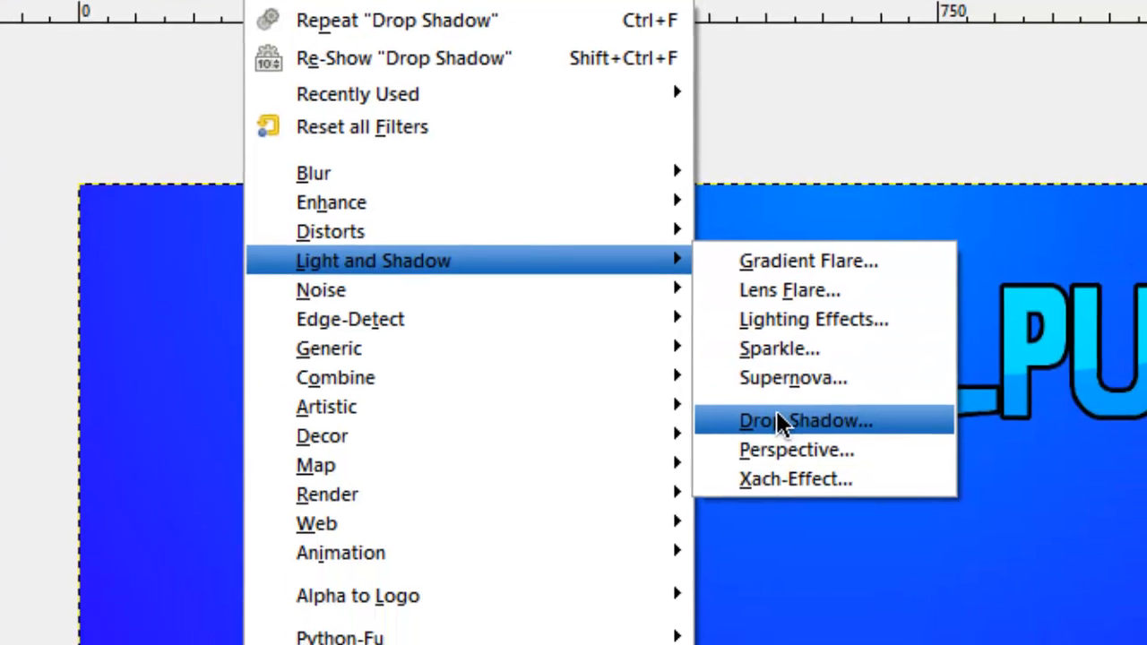
left_click(836, 495)
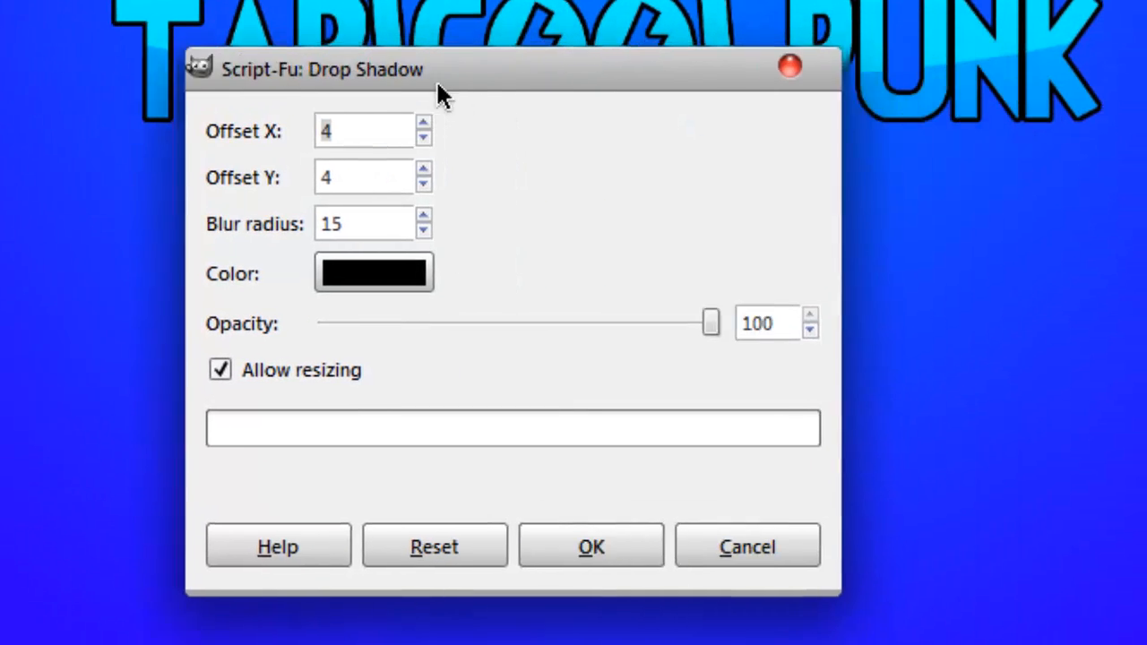
left_click_drag(439, 84, 384, 2)
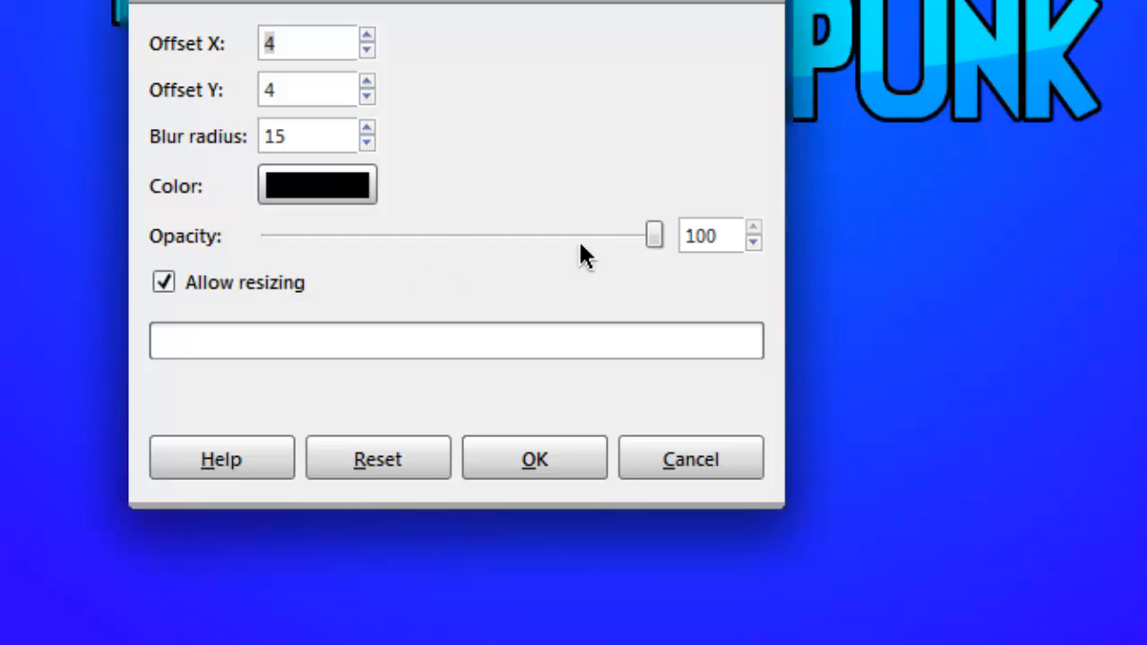
left_click(652, 241)
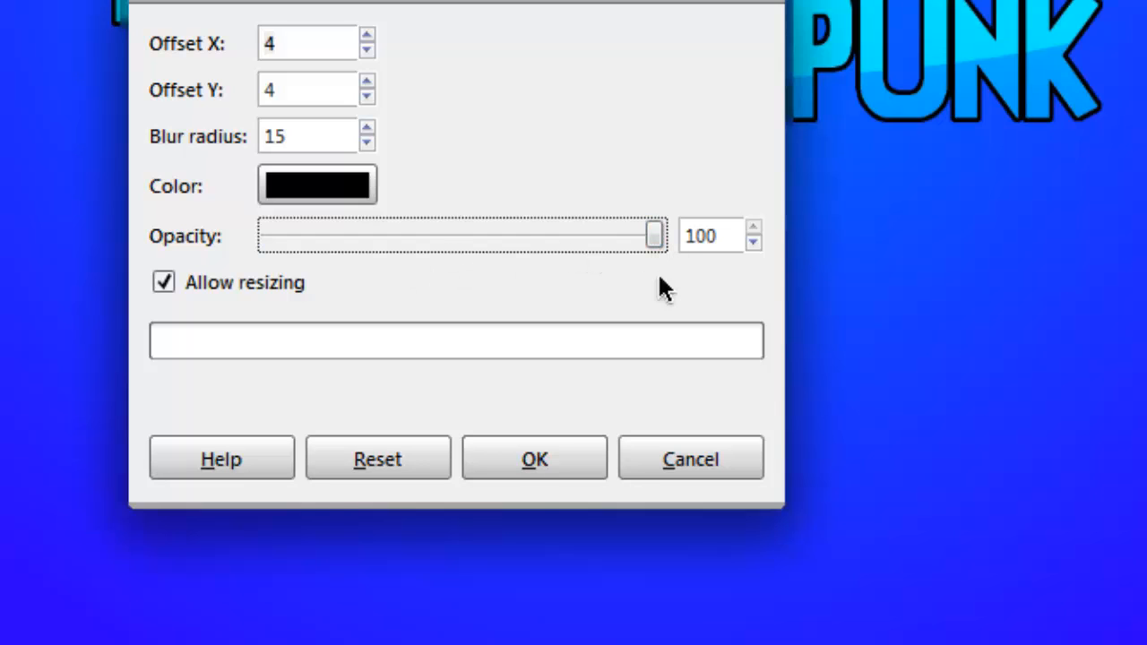
left_click(535, 459)
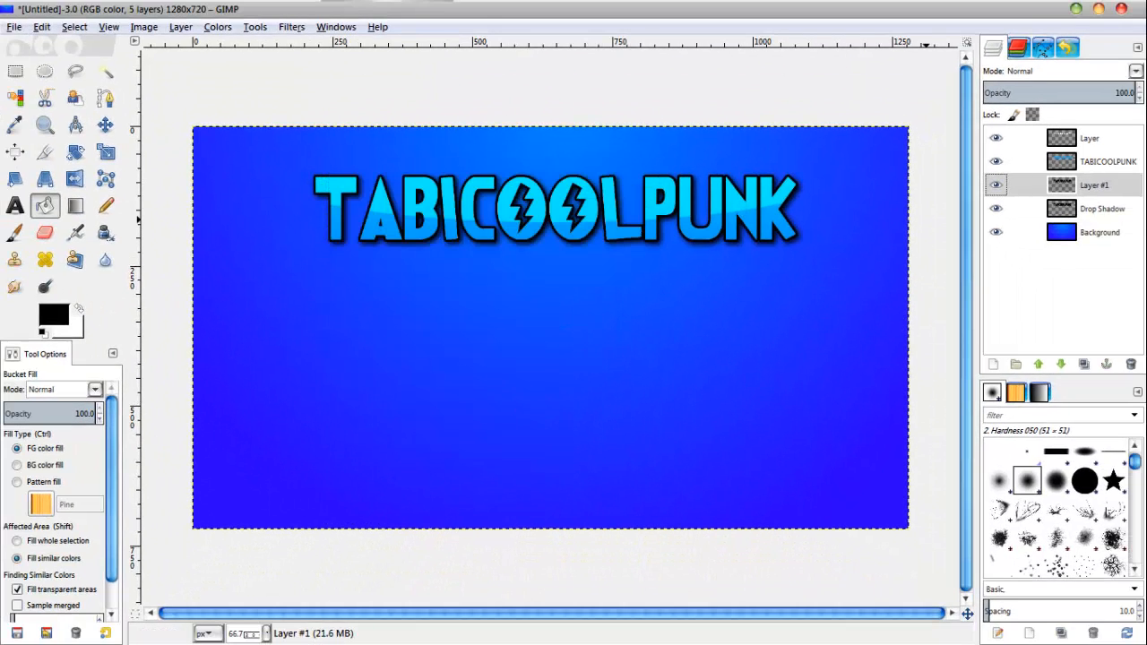
Step: Add a new transparent 1280 × 720 layer at the top of the layer stack
left_click(1083, 141)
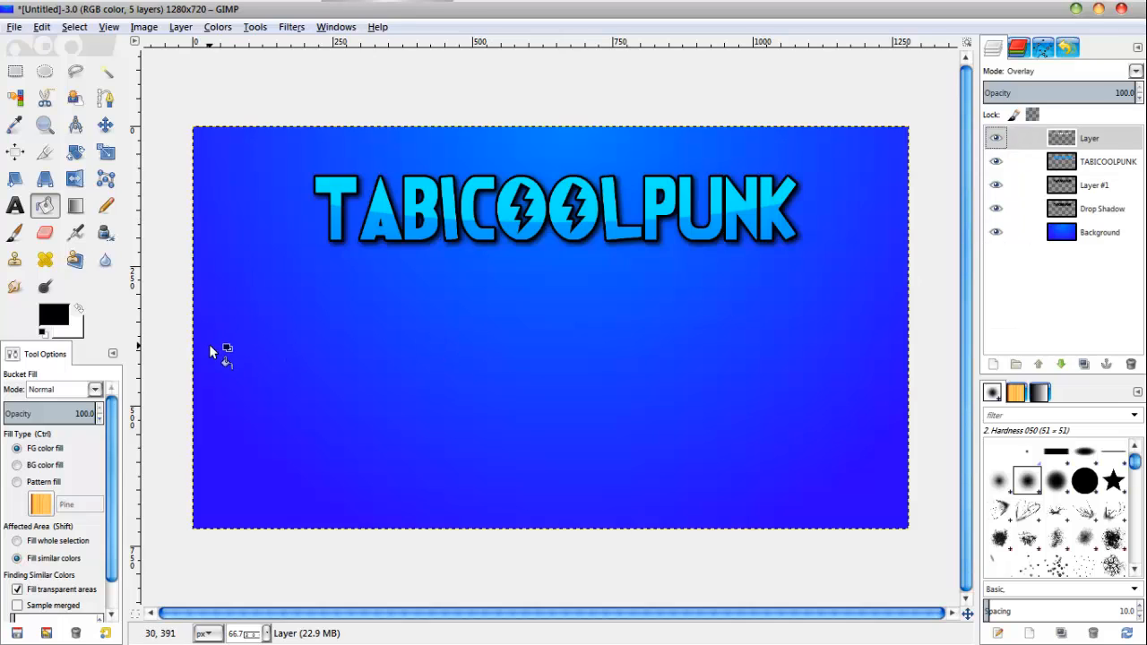
left_click(993, 366)
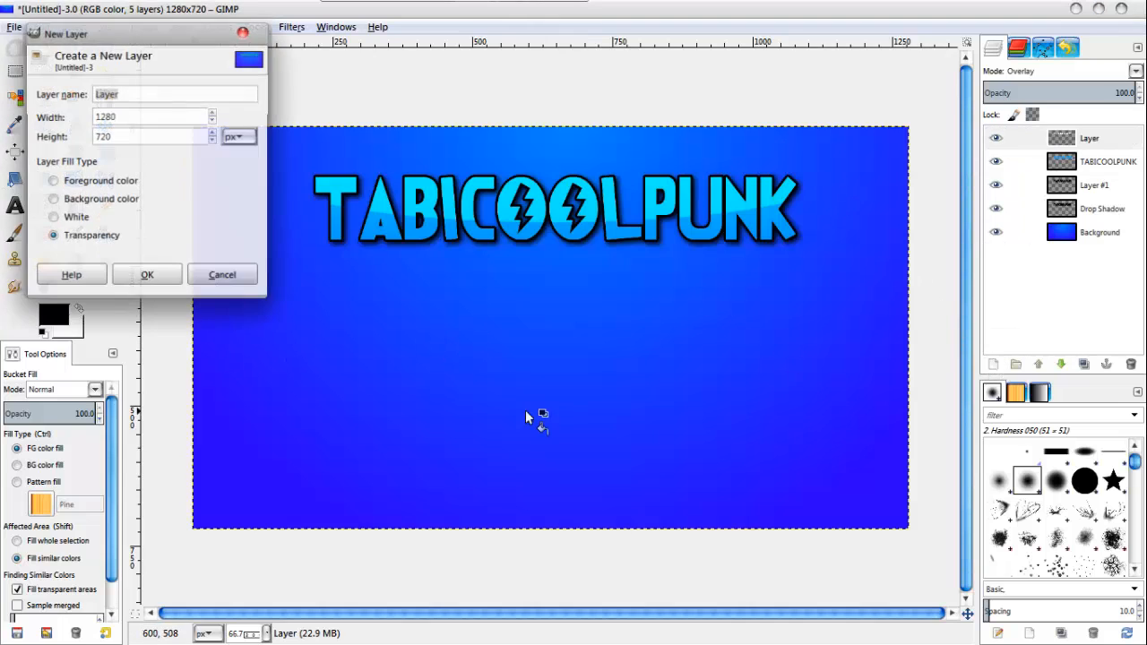
left_click(148, 274)
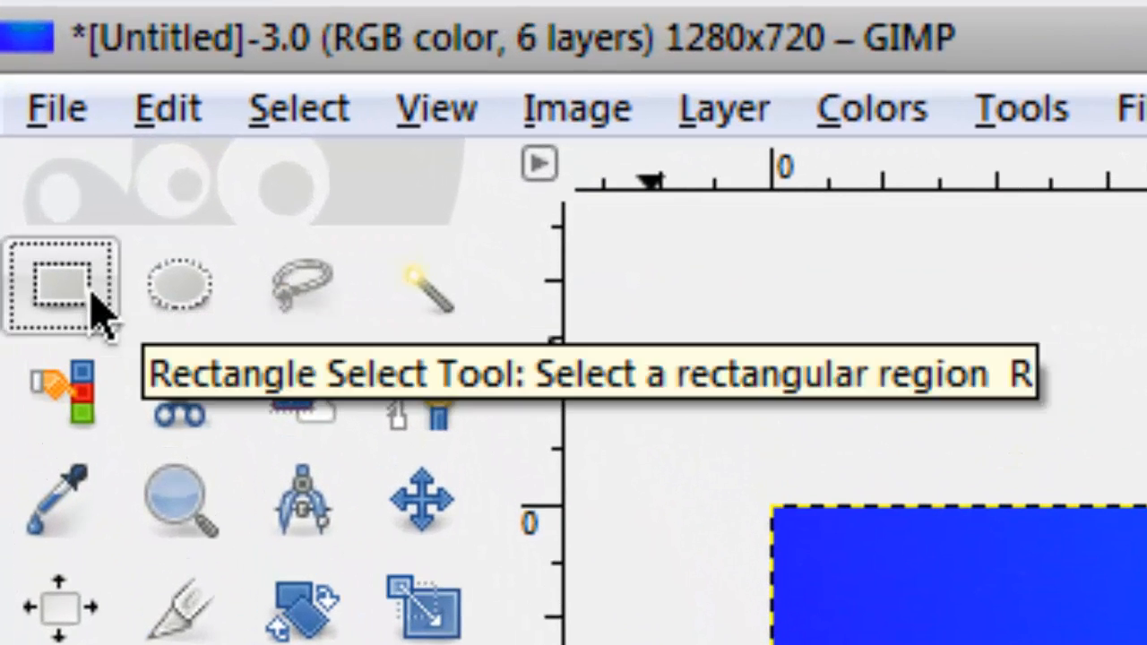
Step: Select a wide rectangle with rounded corners (radius 8.7) centered below the title and bucket-fill it with black
left_click(95, 307)
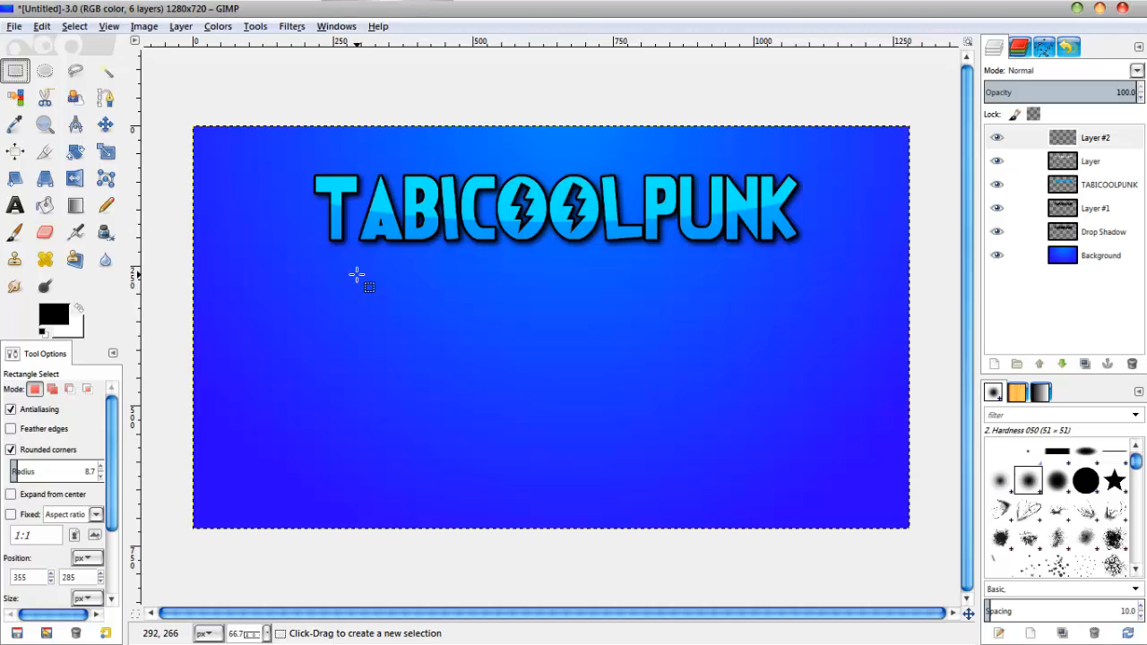
left_click_drag(375, 292, 753, 487)
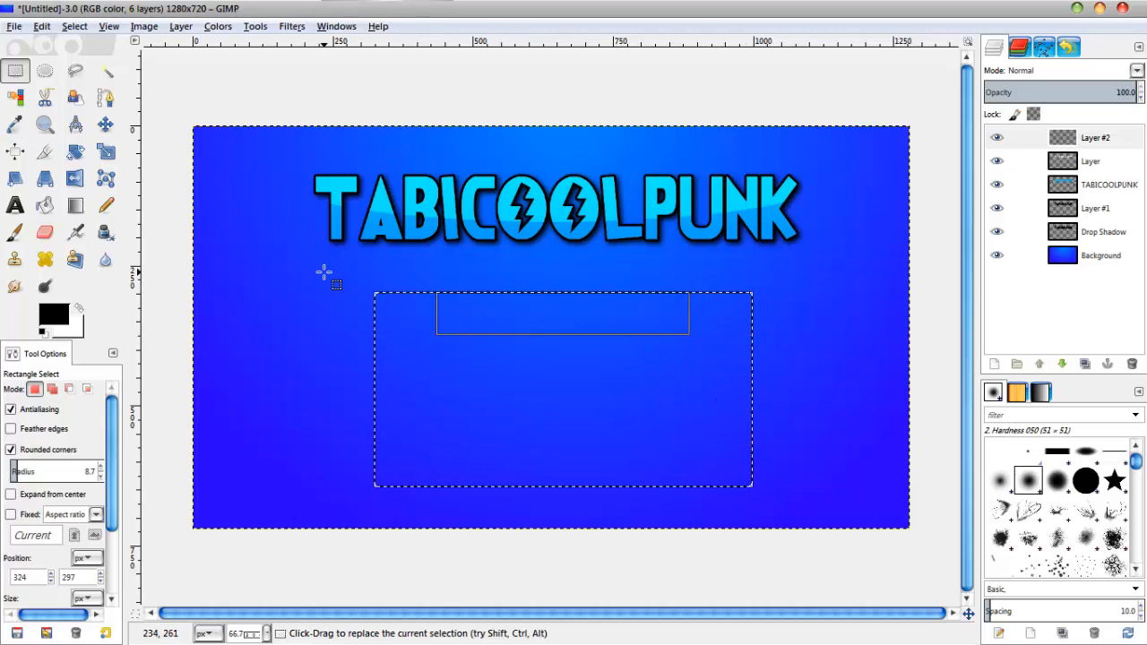
left_click(45, 206)
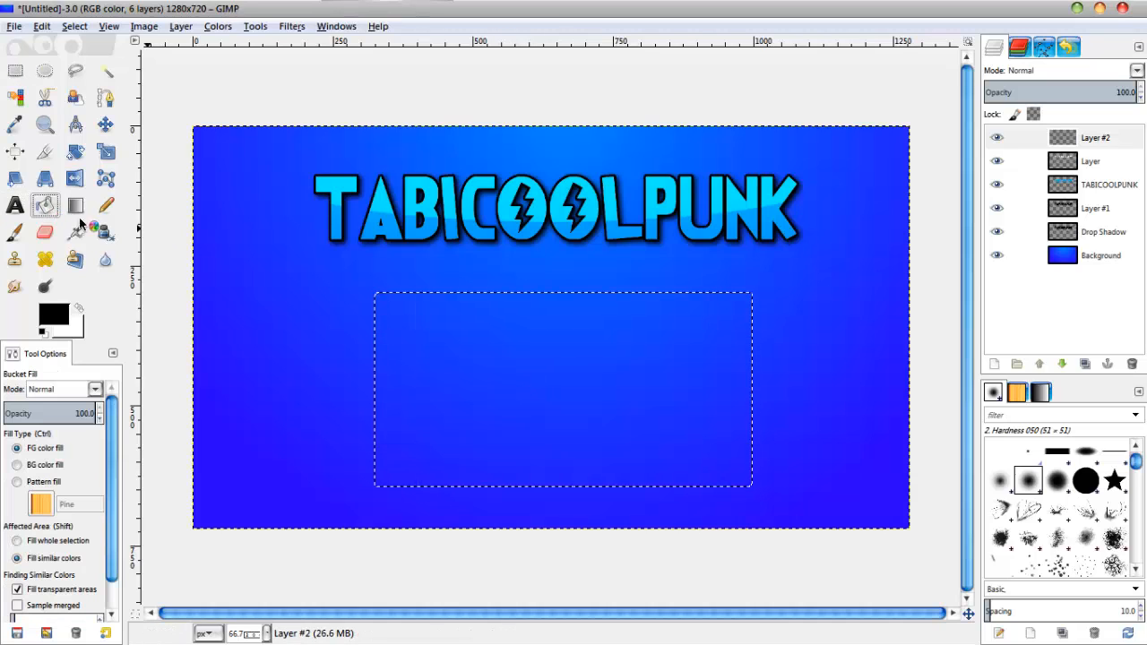
left_click(499, 381)
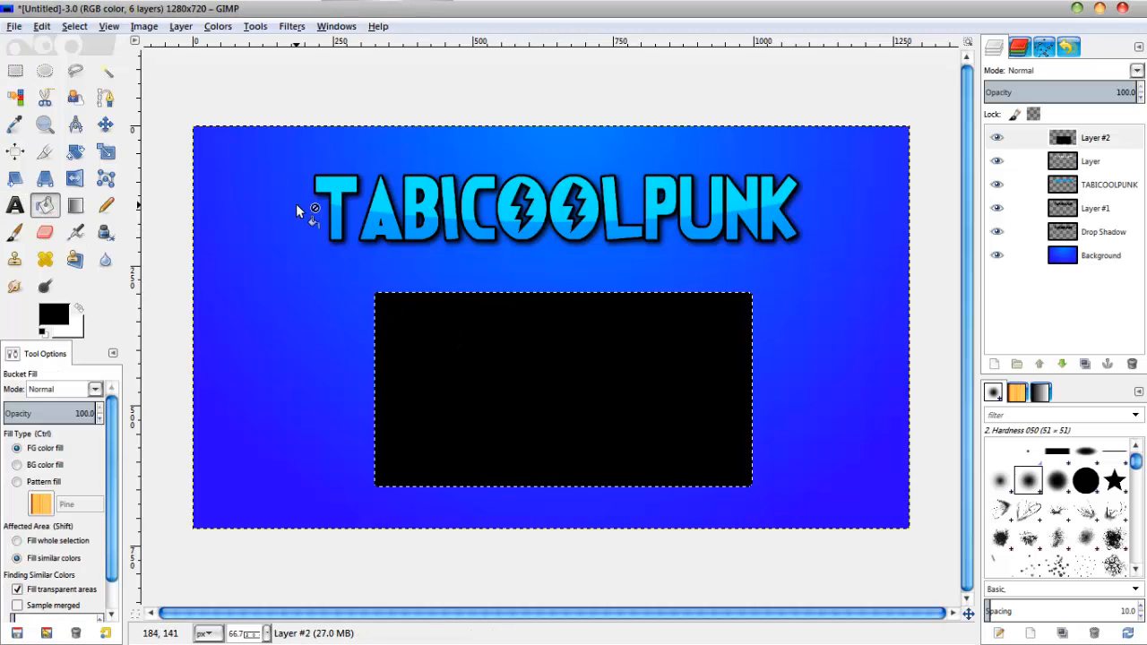
Step: Clear the selection and move the black rectangle's layer slightly up toward the title
left_click(76, 26)
left_click(90, 68)
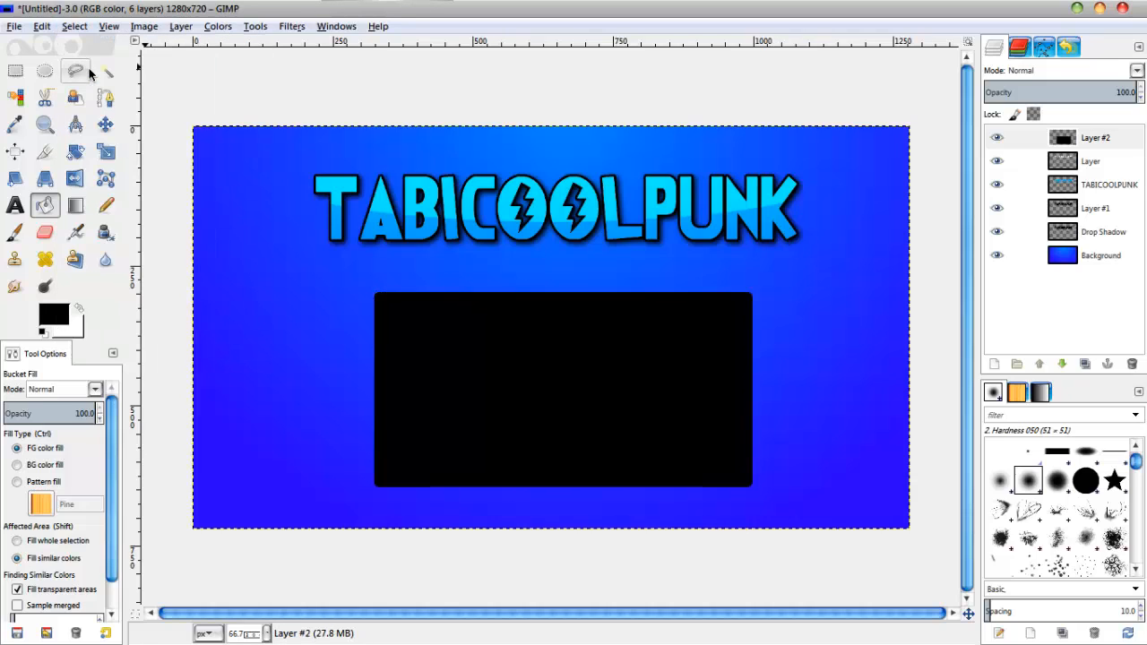
left_click(107, 124)
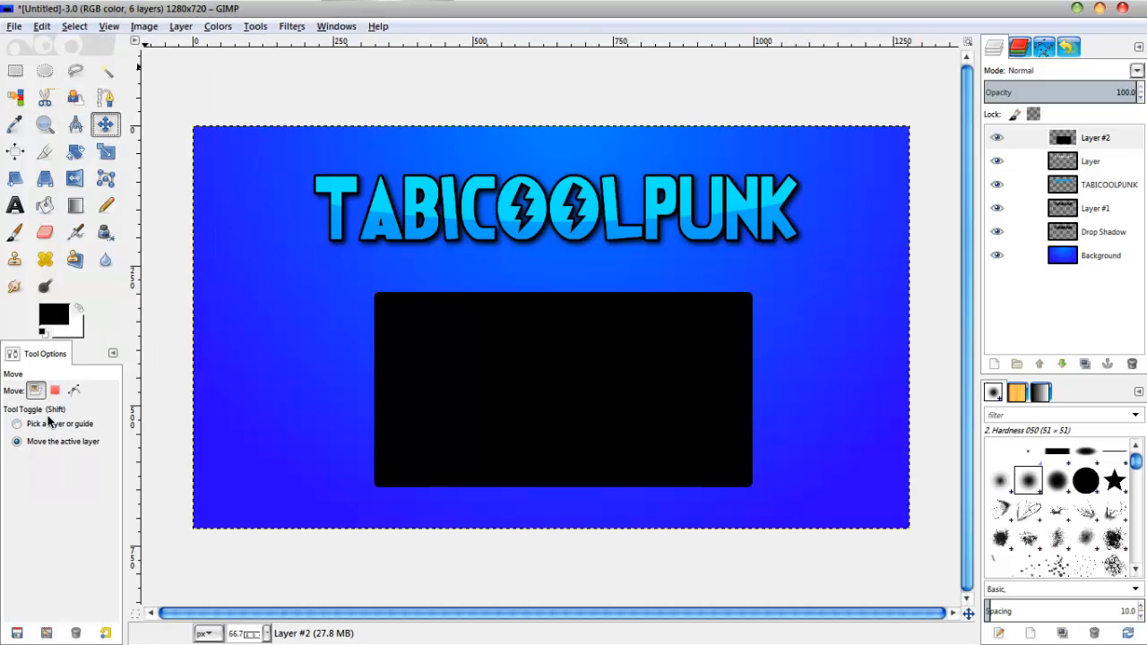
left_click_drag(503, 409, 503, 388)
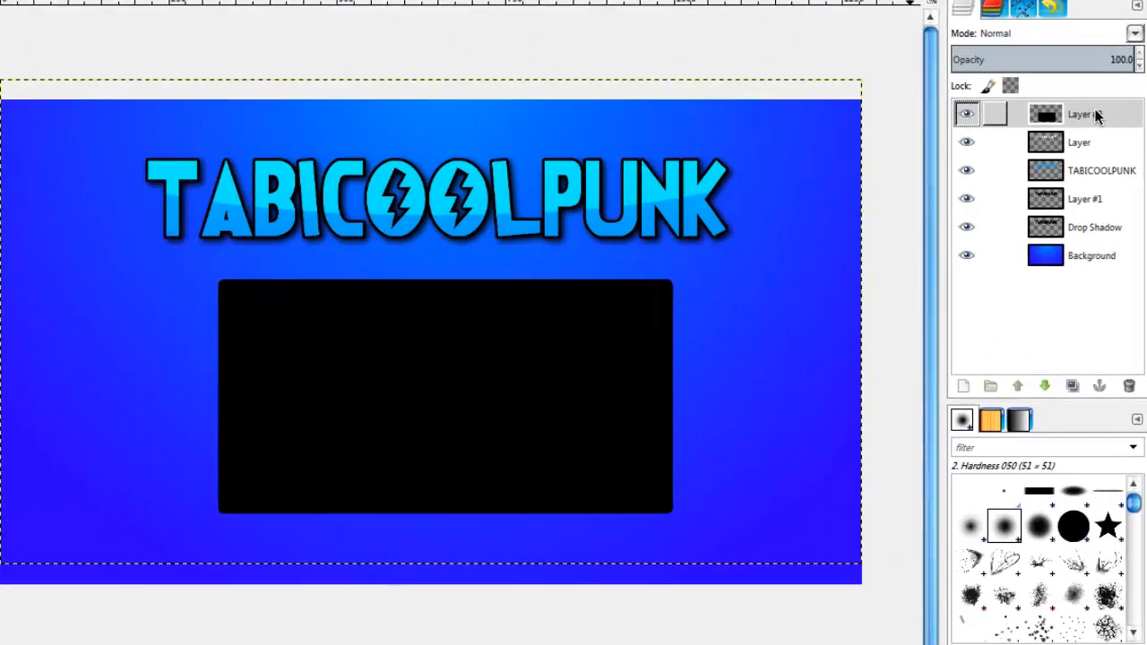
Step: Fit the black rectangle's layer to the image size and turn its alpha into a selection
right_click(1106, 137)
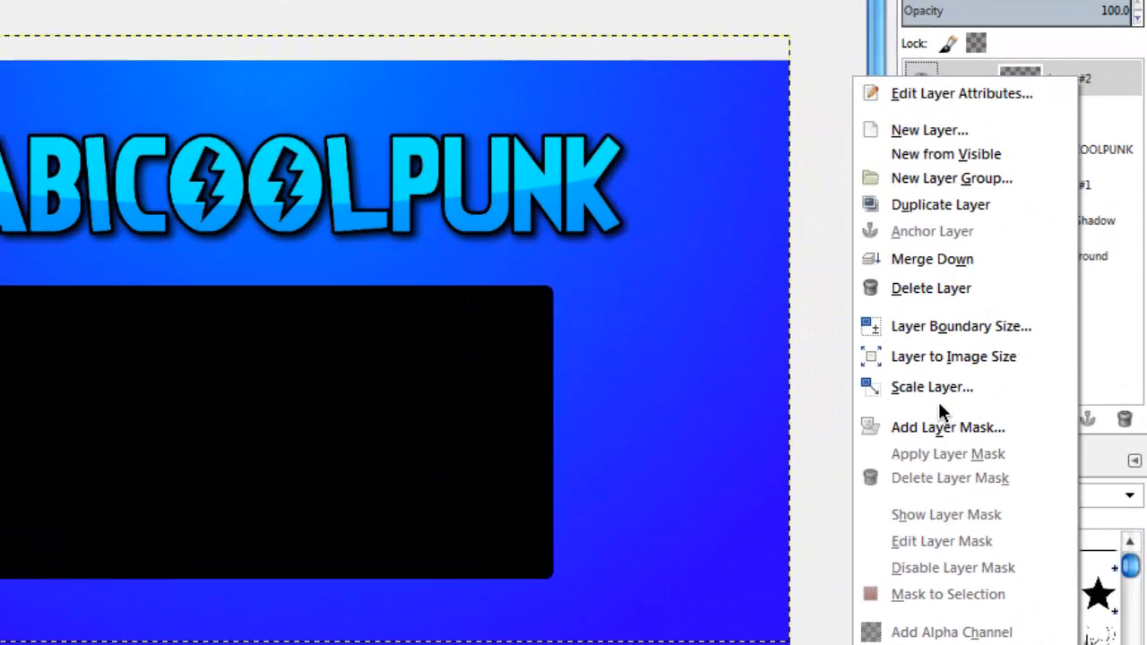
left_click(934, 354)
right_click(1019, 96)
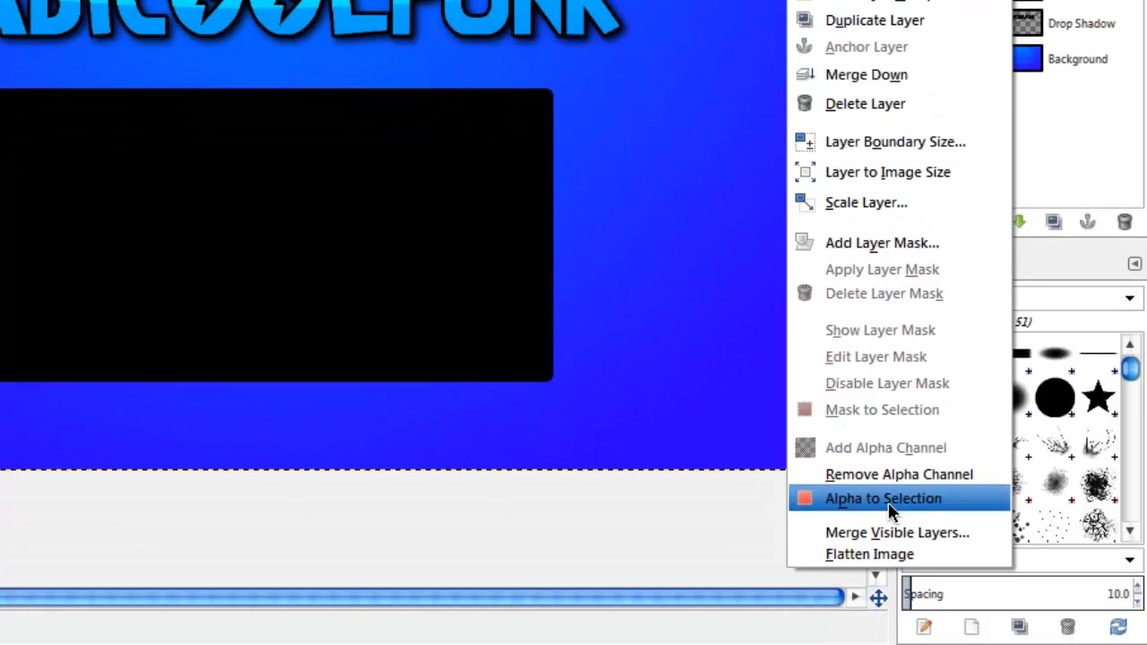
left_click(889, 502)
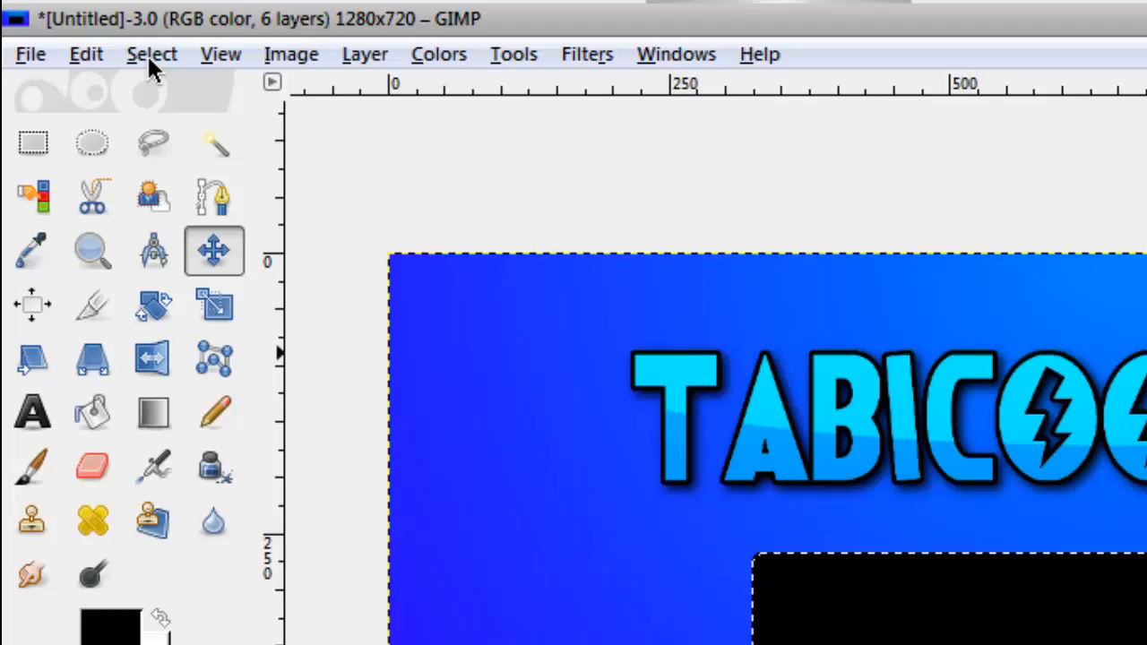
Step: Shrink the rectangle selection by 15 px and delete the black inside it, leaving a rounded frame
left_click(150, 56)
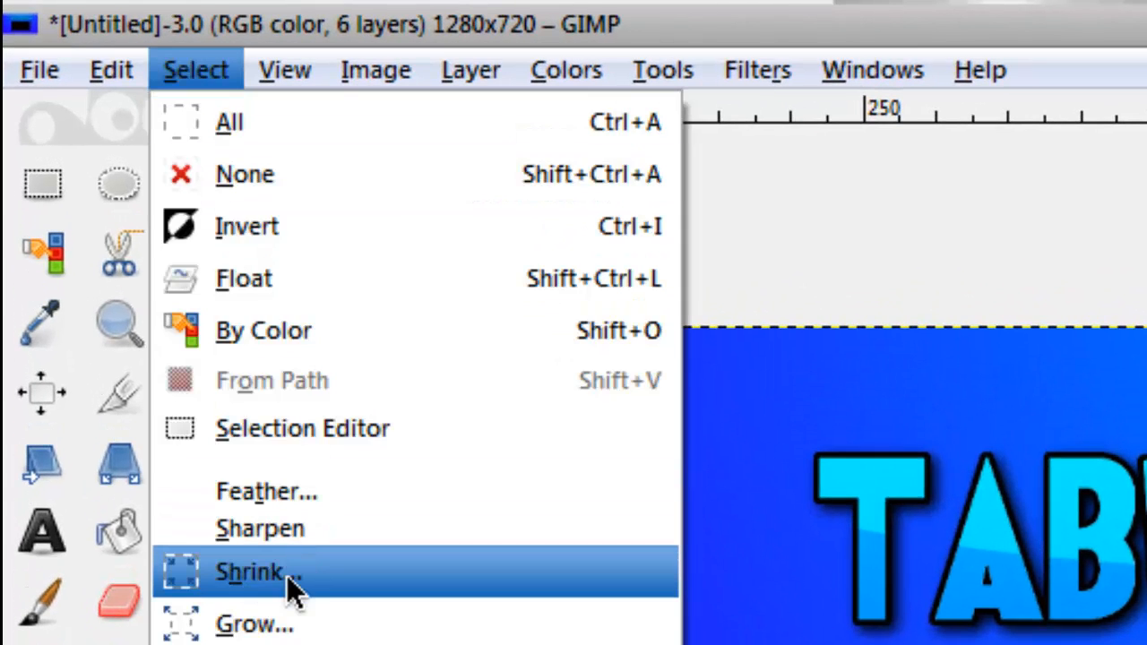
left_click(287, 576)
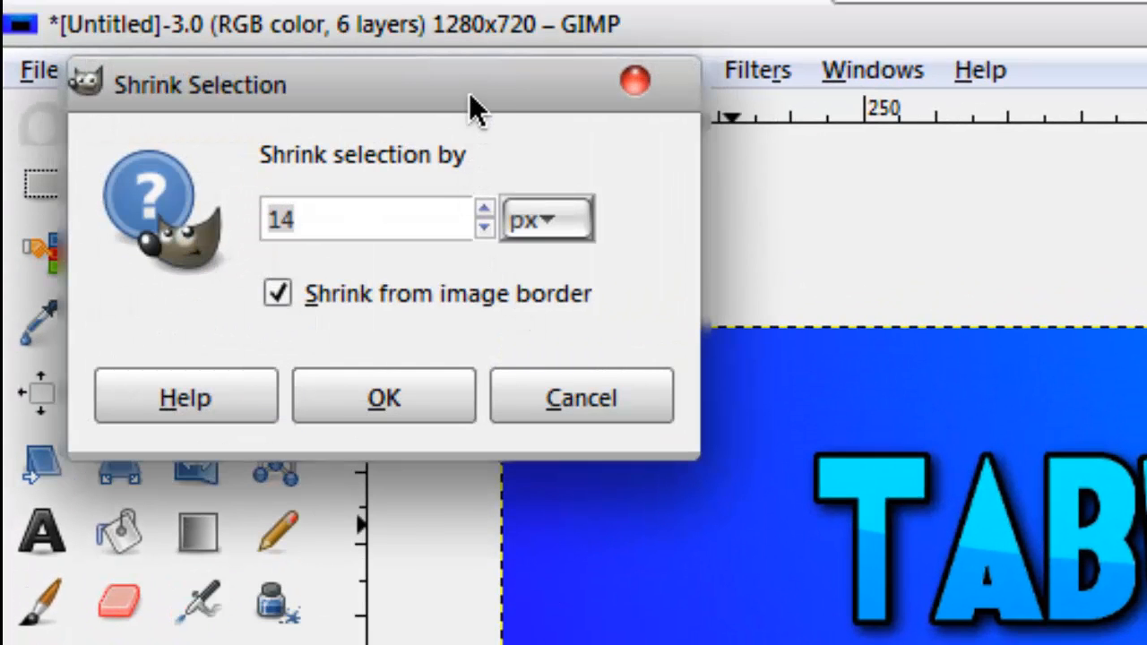
left_click_drag(468, 92, 895, 383)
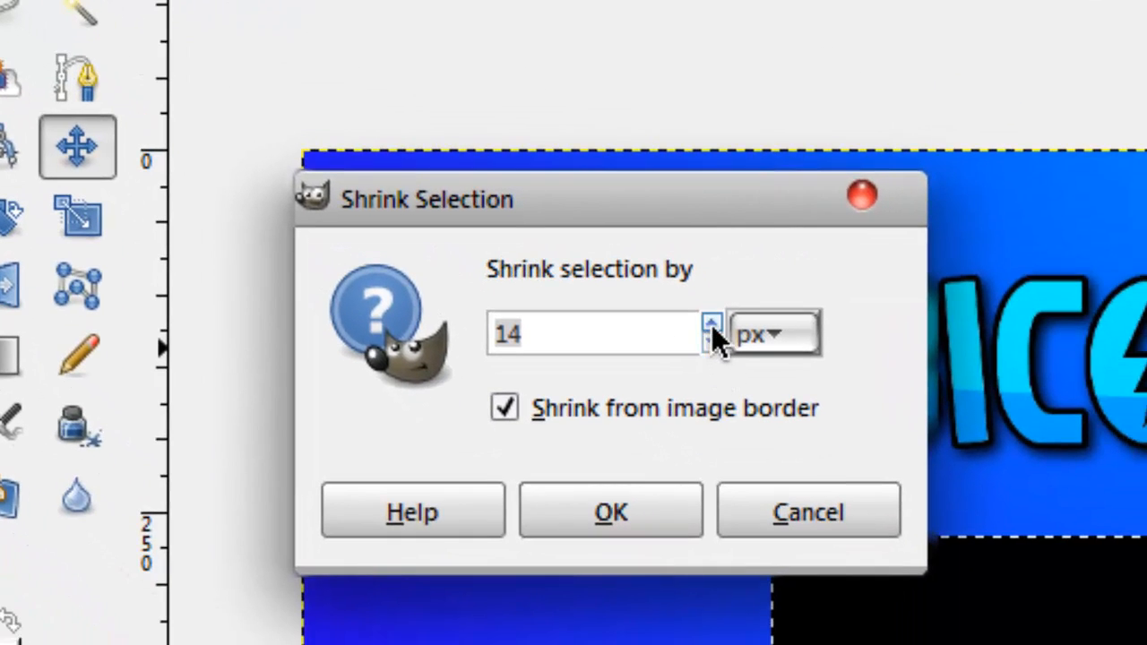
left_click(712, 325)
left_click_drag(760, 205, 975, 309)
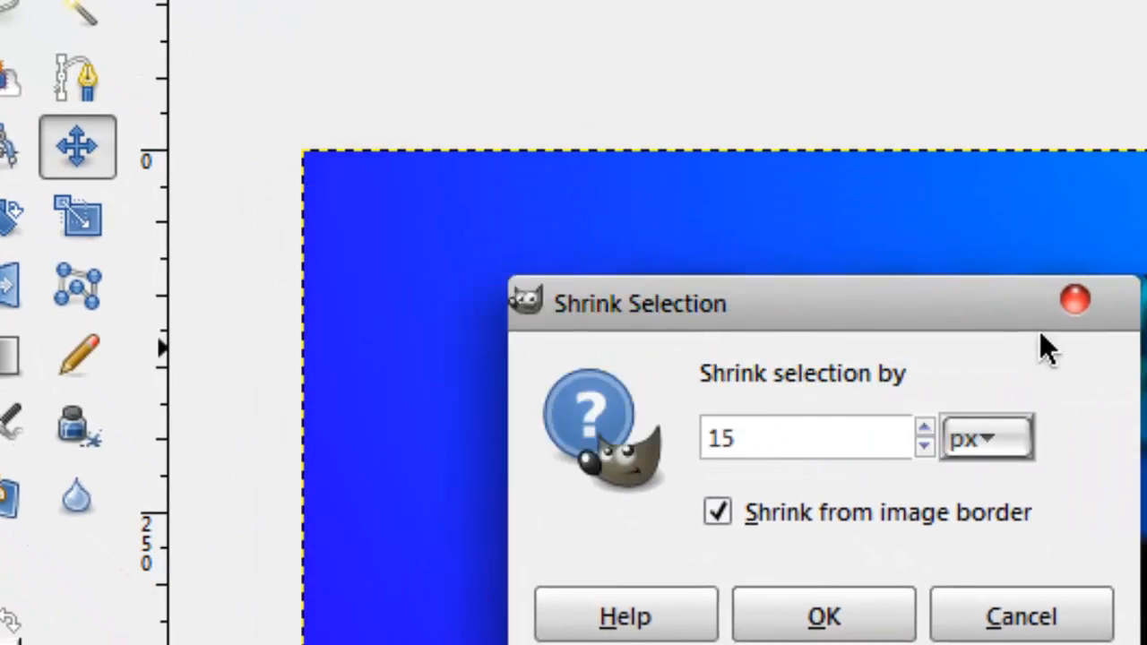
left_click_drag(1039, 332, 1050, 333)
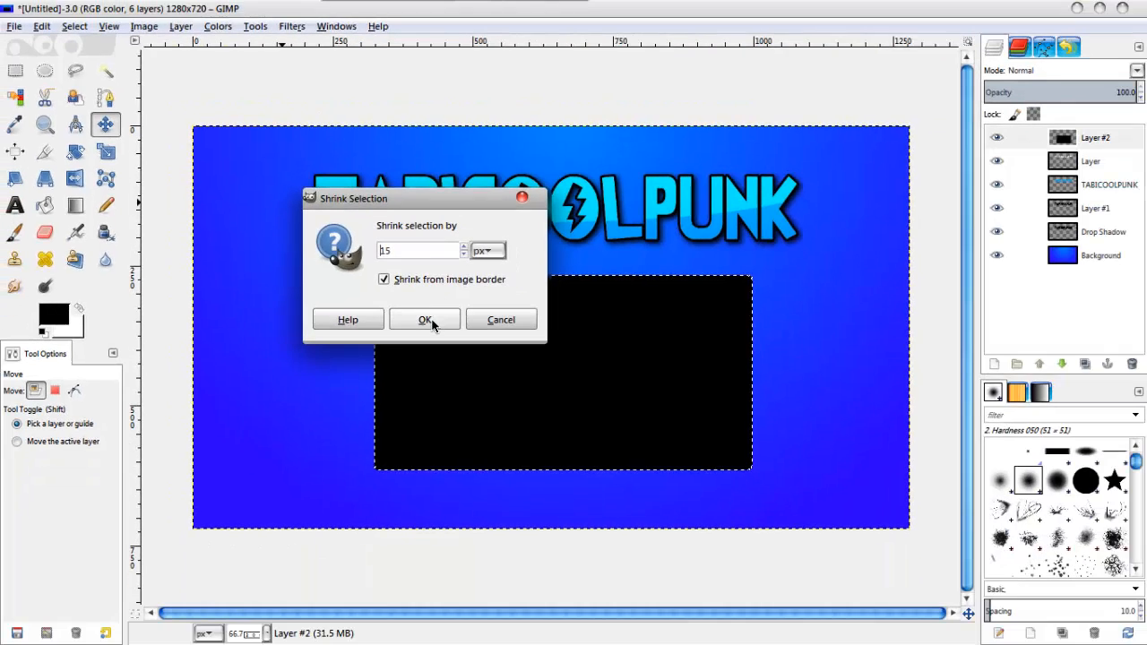
left_click(431, 319)
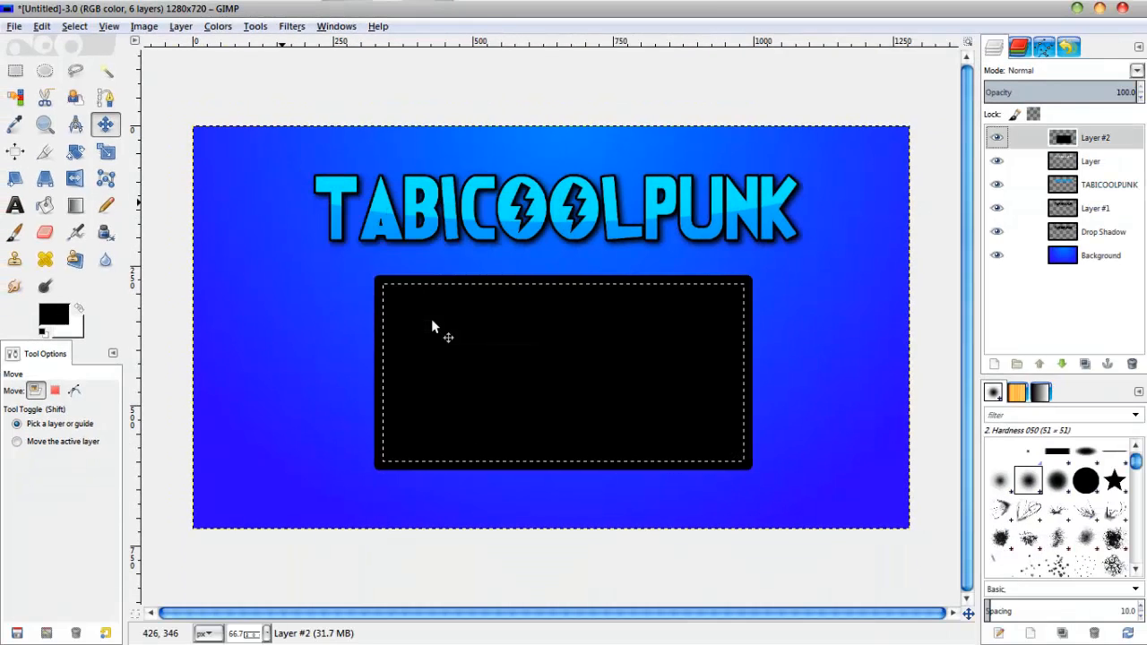
key("Delete")
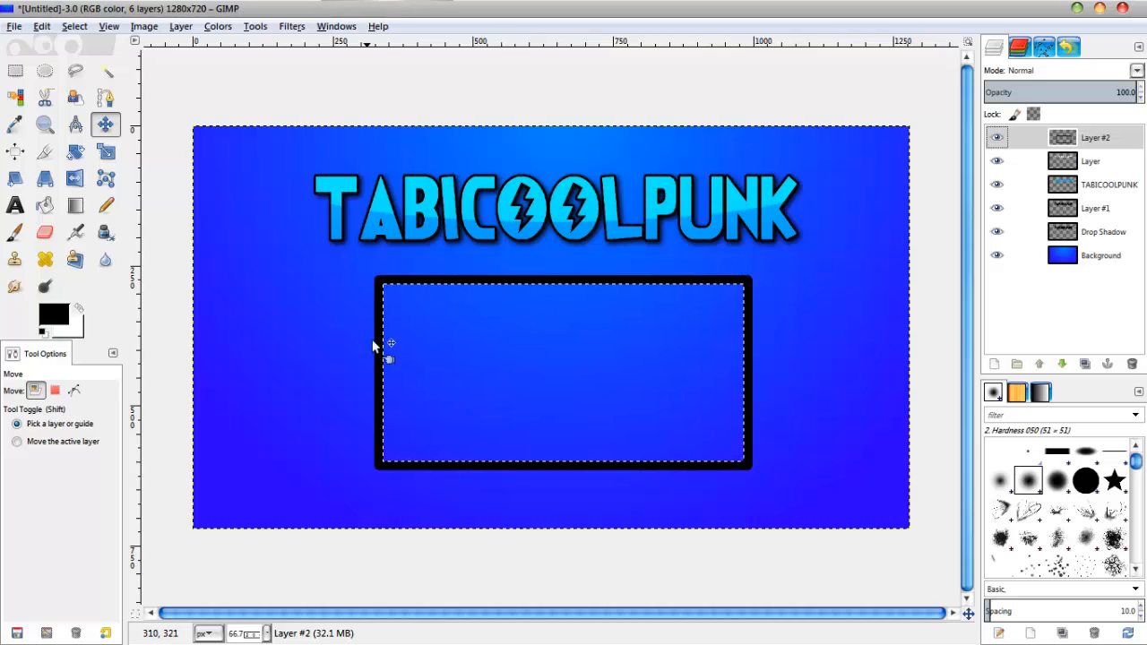
Step: Clear the current selection and turn the black frame layer's alpha into a selection
left_click(78, 31)
left_click(89, 67)
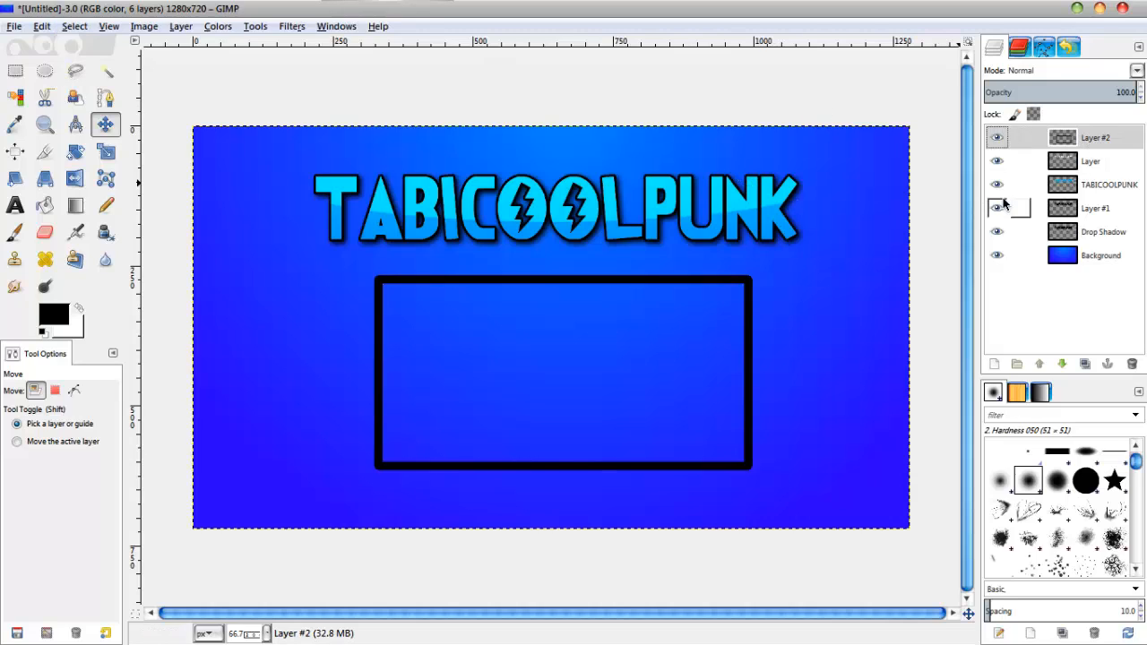
right_click(1100, 139)
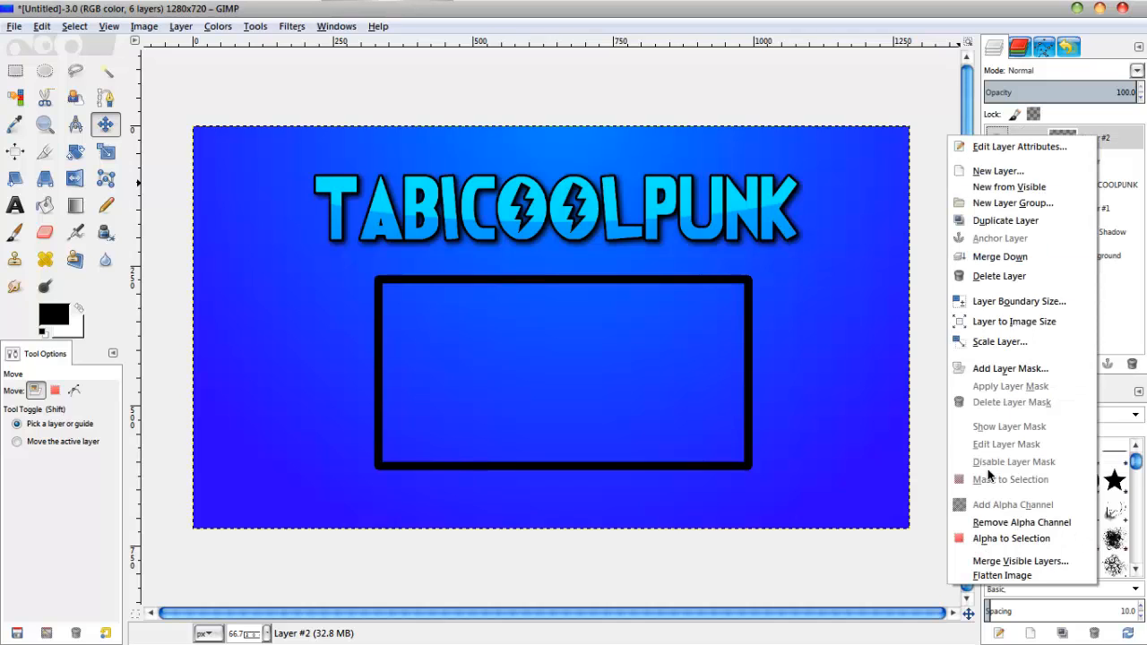
left_click(1007, 539)
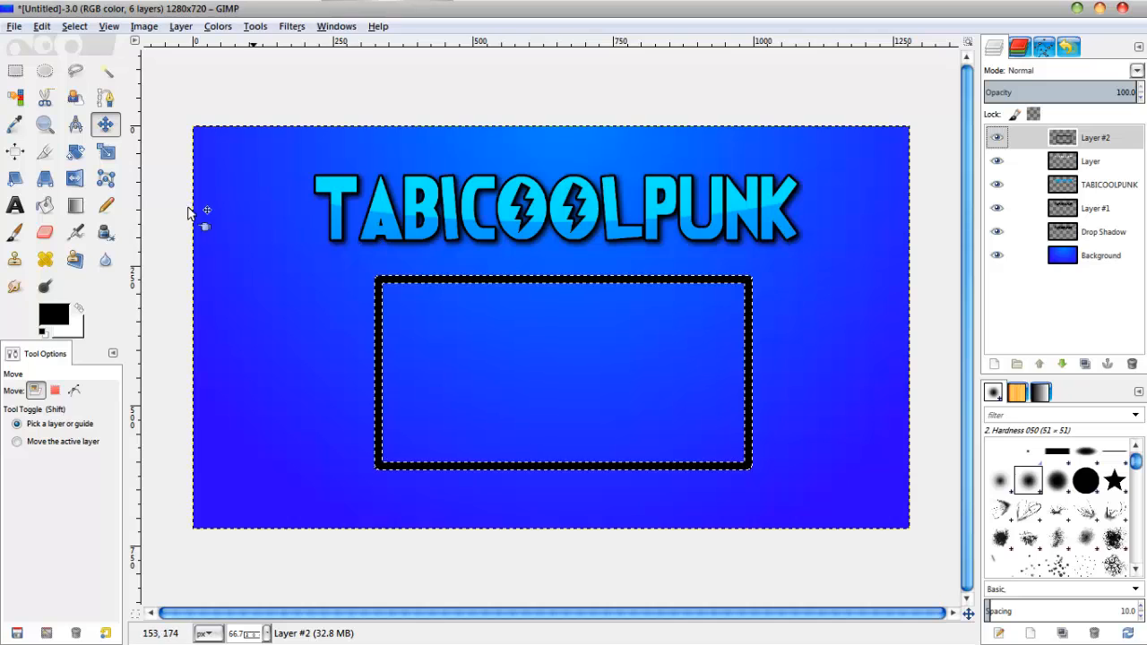
Step: Try filling the selected frame with a top-to-bottom linear gradient from blue 0089fd to white using the Blend tool
left_click(75, 206)
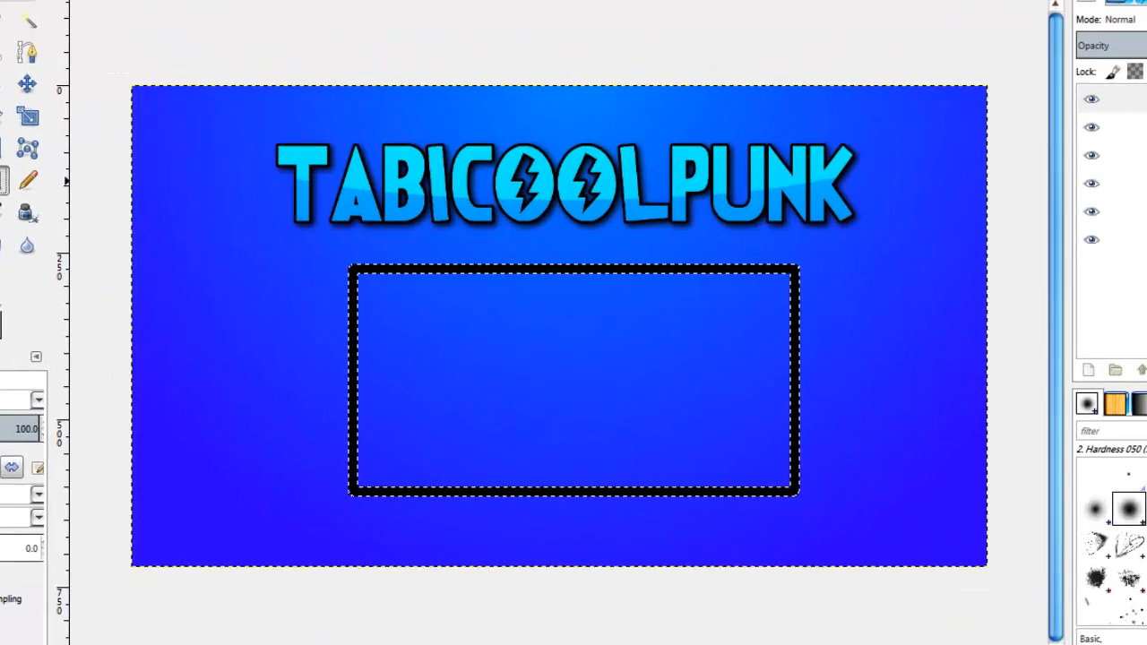
left_click(1, 318)
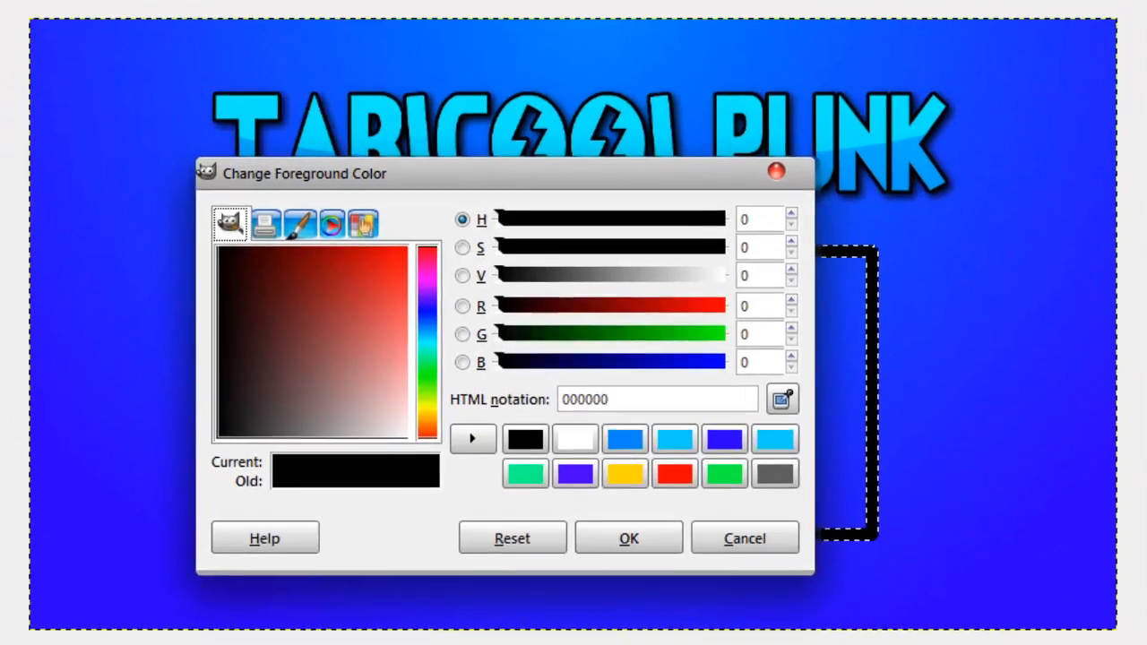
left_click_drag(448, 201, 392, 204)
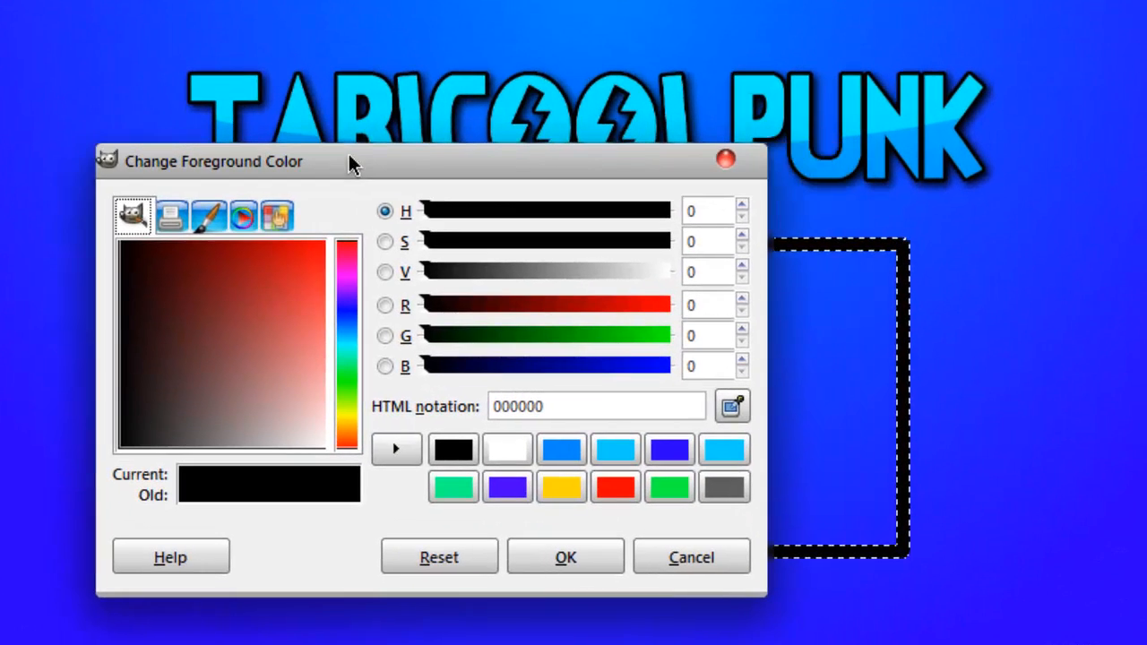
left_click(616, 454)
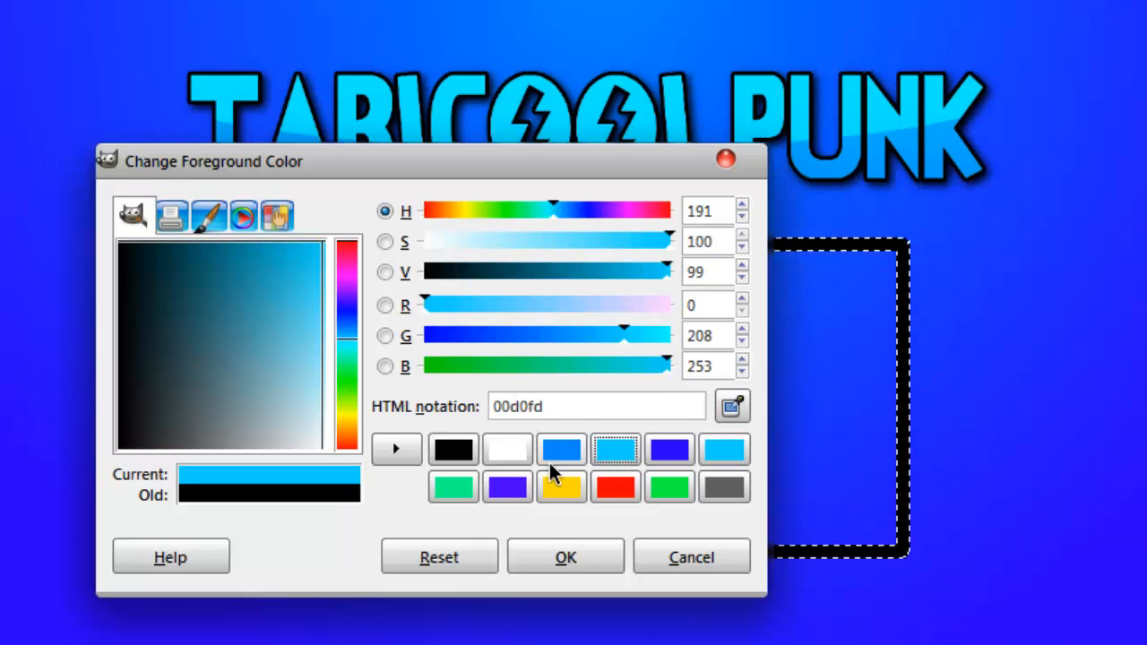
left_click(555, 552)
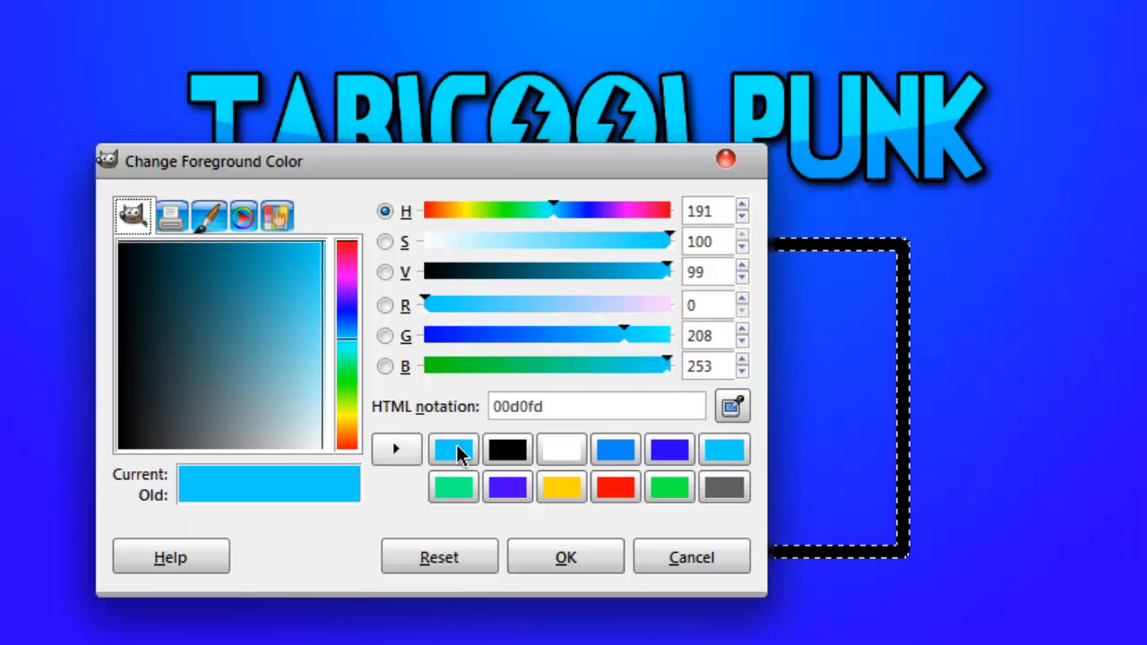
left_click(629, 457)
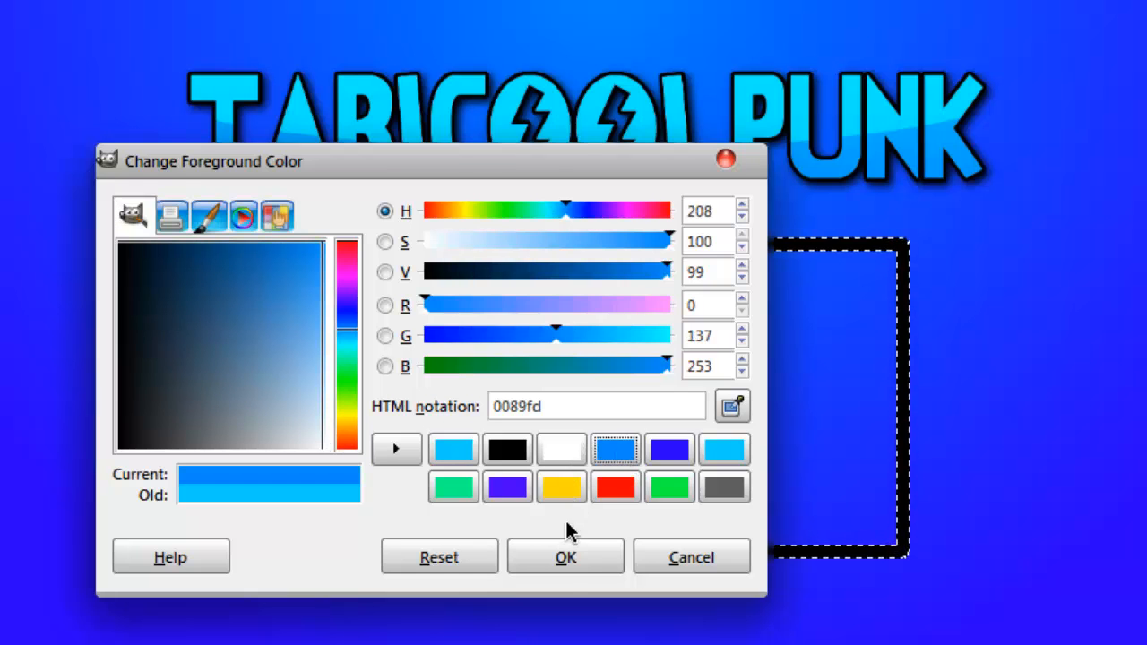
left_click(559, 570)
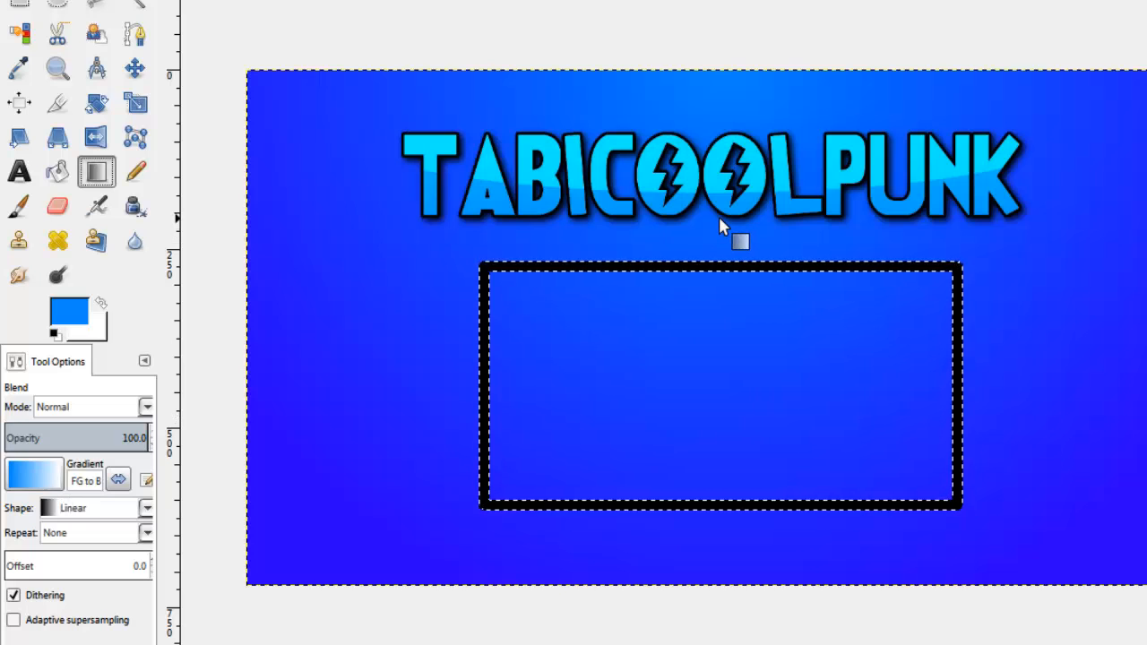
left_click_drag(719, 216, 742, 615)
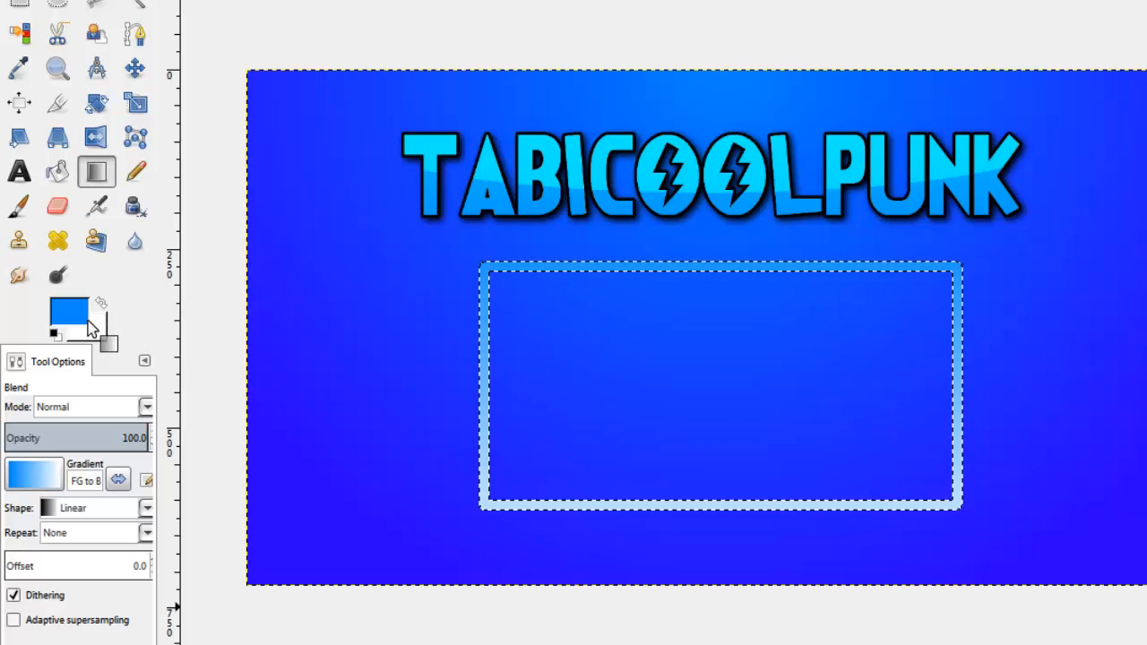
Step: Fill the selected frame with a top-to-bottom linear gradient from foreground color 00d0fd to background color 0089fd
left_click(83, 318)
left_click(651, 427)
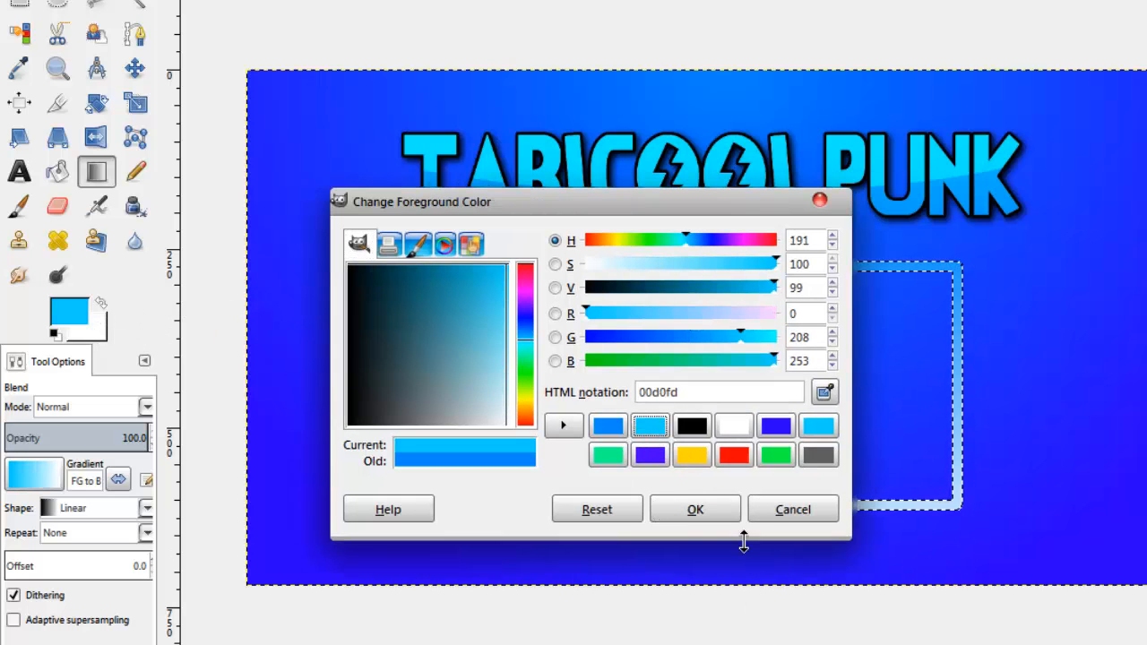
left_click(695, 509)
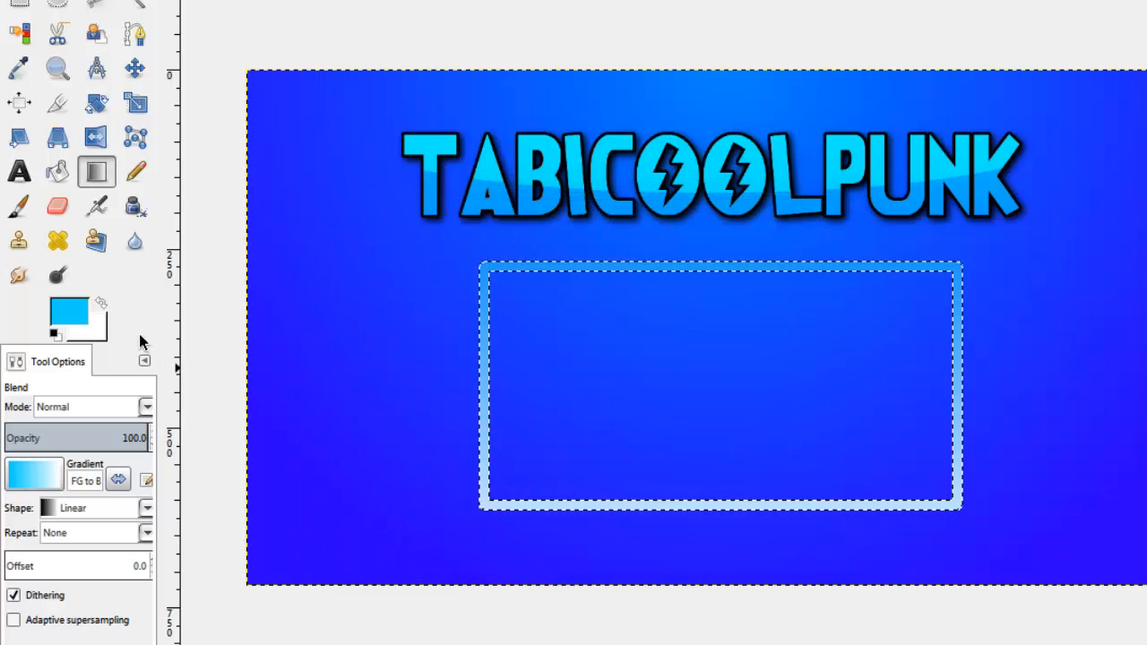
left_click(103, 339)
left_click(644, 433)
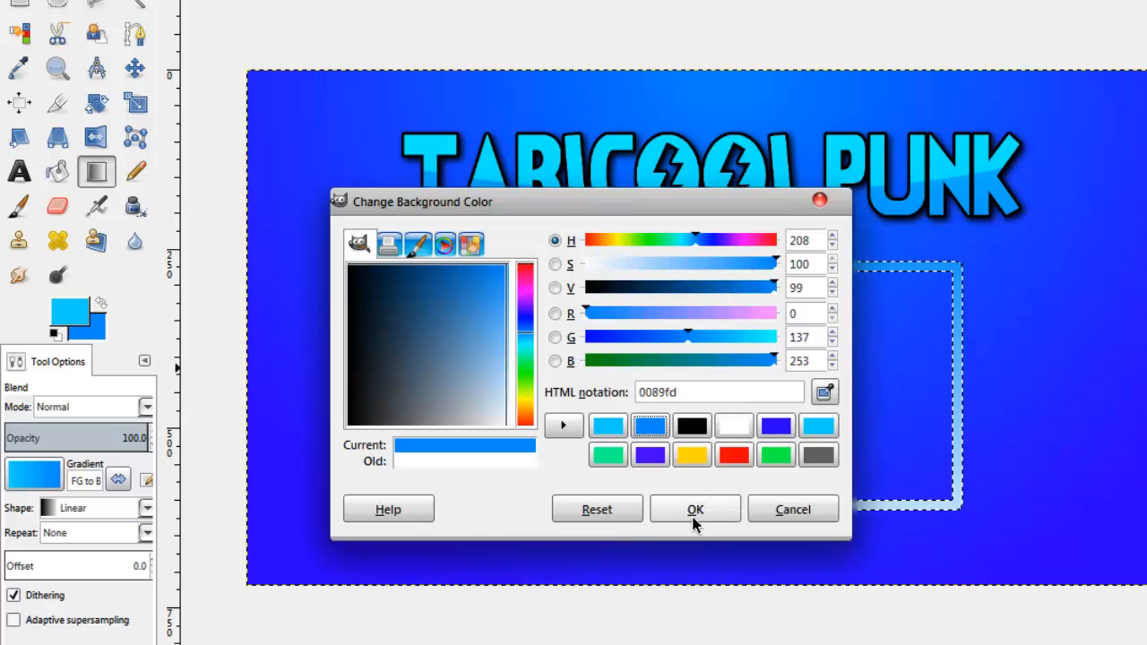
left_click(693, 509)
left_click_drag(717, 226, 735, 600)
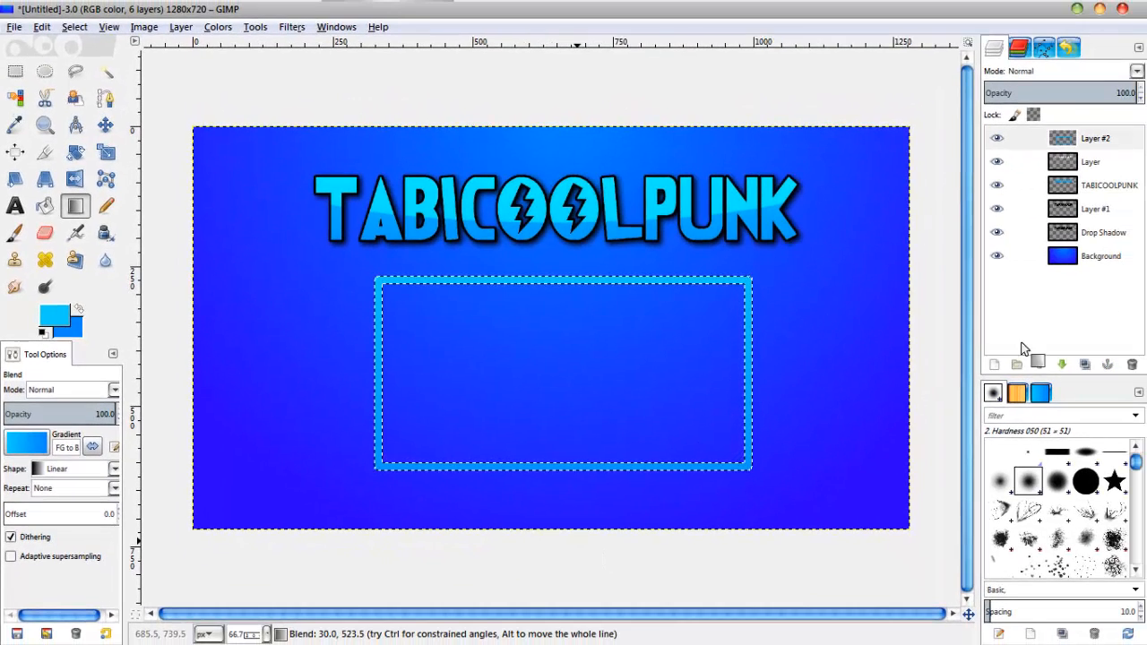
Step: Add a transparent 1280 × 720 layer and intersect the frame selection with an ellipse about 1055 × 379 px over its upper part
left_click(995, 366)
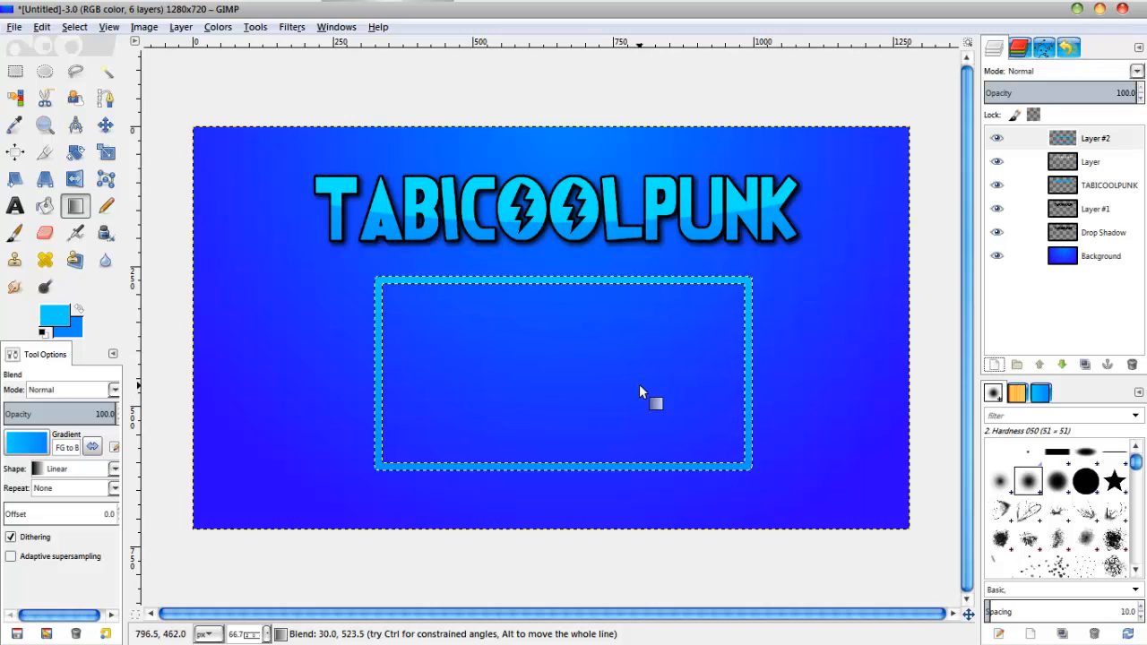
left_click(993, 366)
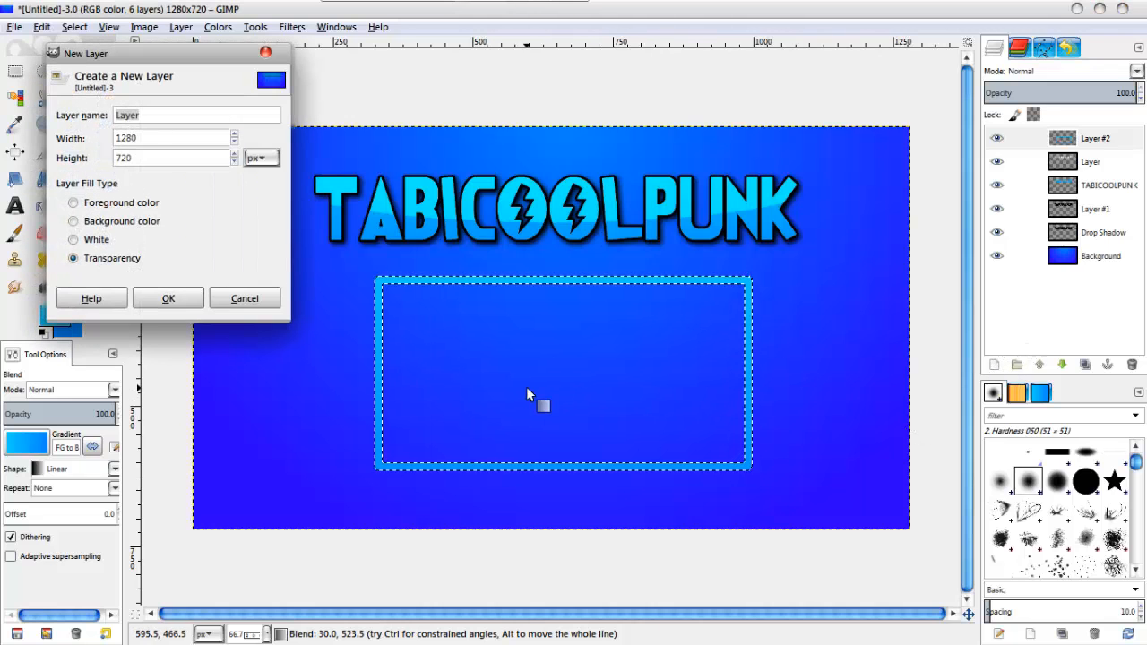
left_click(171, 297)
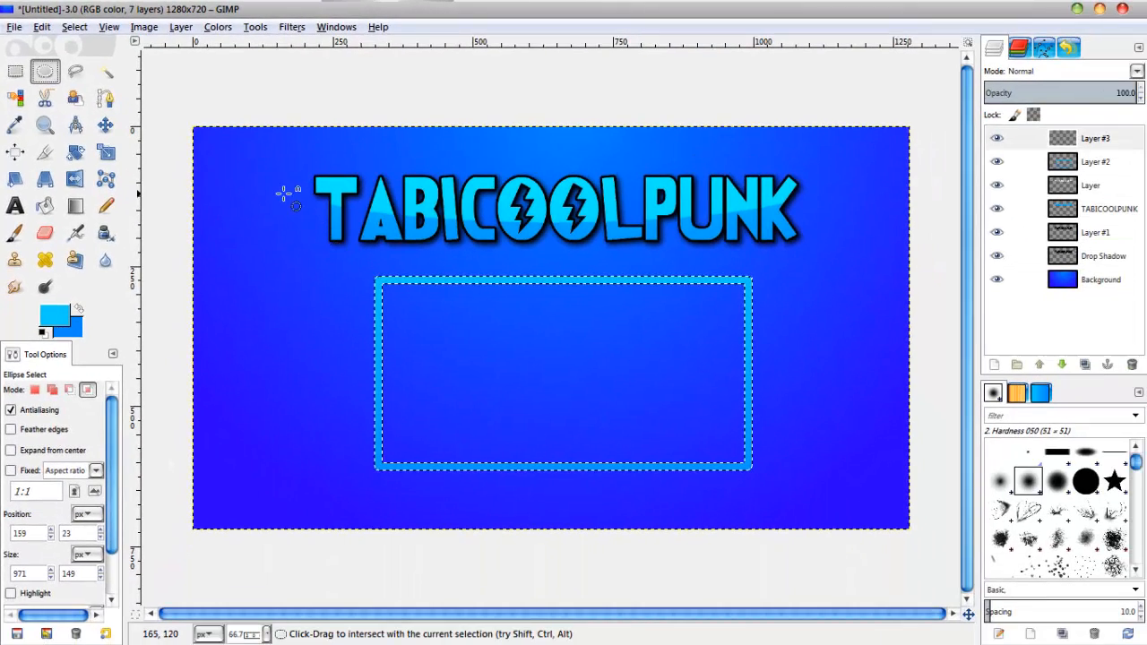
left_click_drag(255, 193, 846, 405)
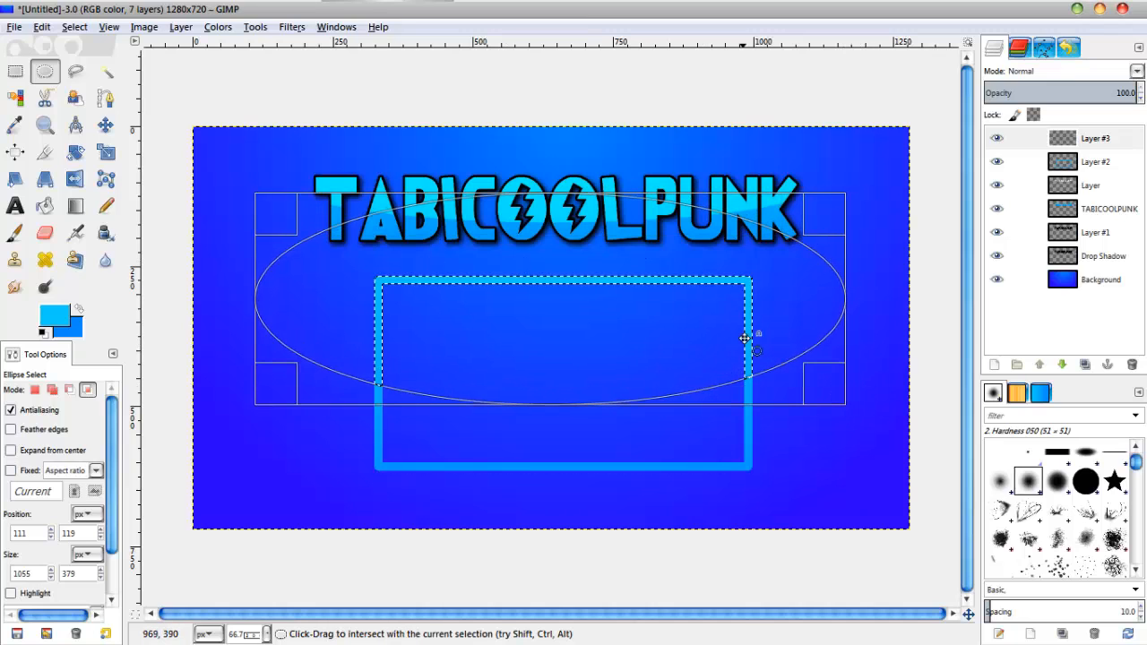
Step: Set the foreground color to white and bucket-fill the selected upper part of the frame on the new layer
left_click(55, 207)
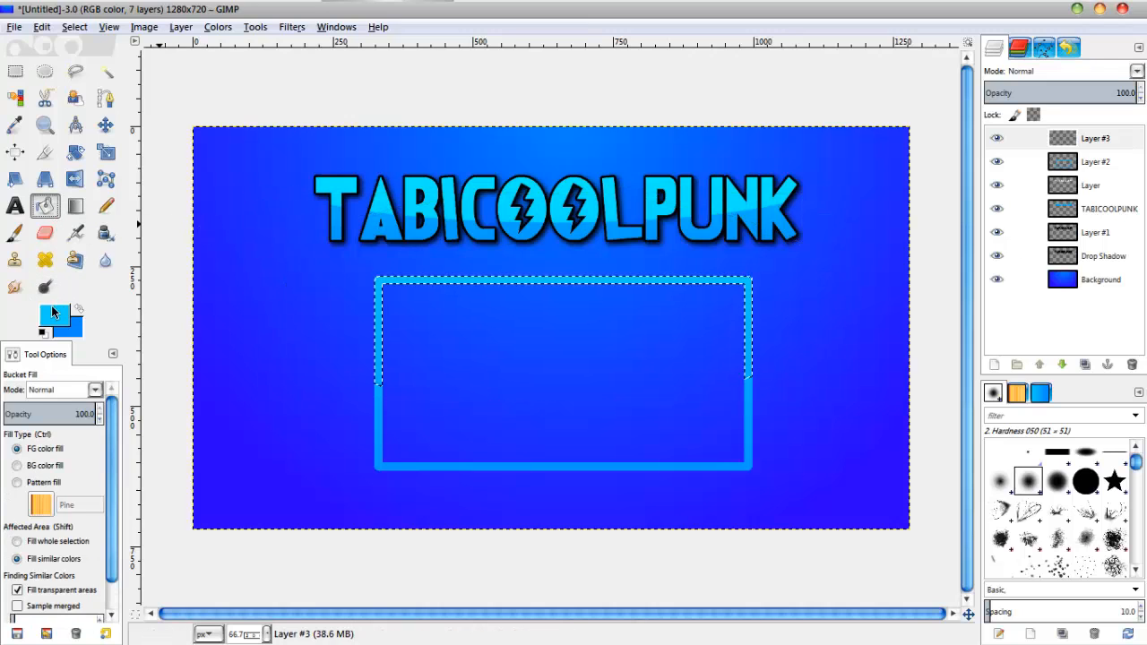
left_click(62, 322)
left_click_drag(331, 314, 405, 414)
left_click(535, 470)
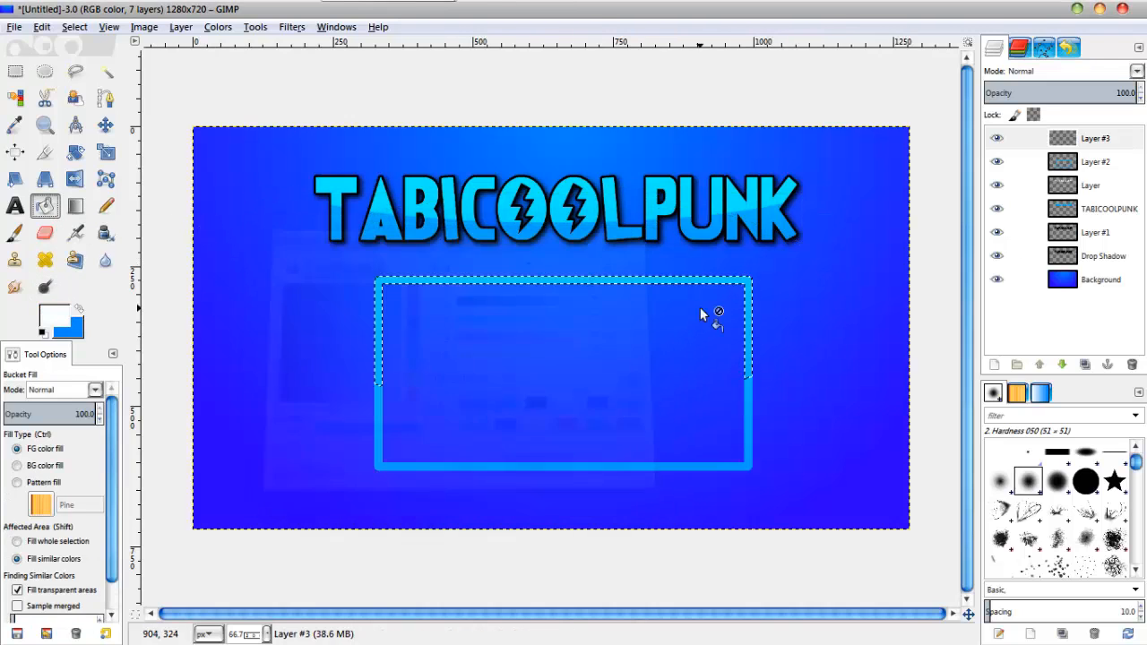
left_click(689, 282)
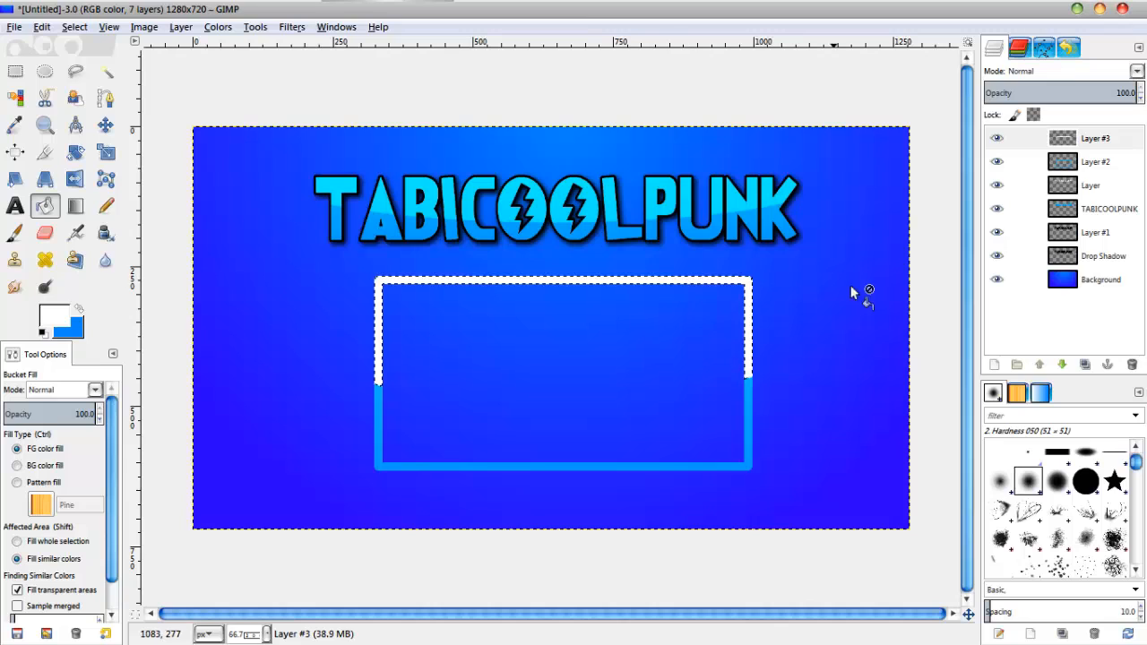
Step: Set the white highlight layer's blend mode to Overlay and clear the selection
left_click(1136, 71)
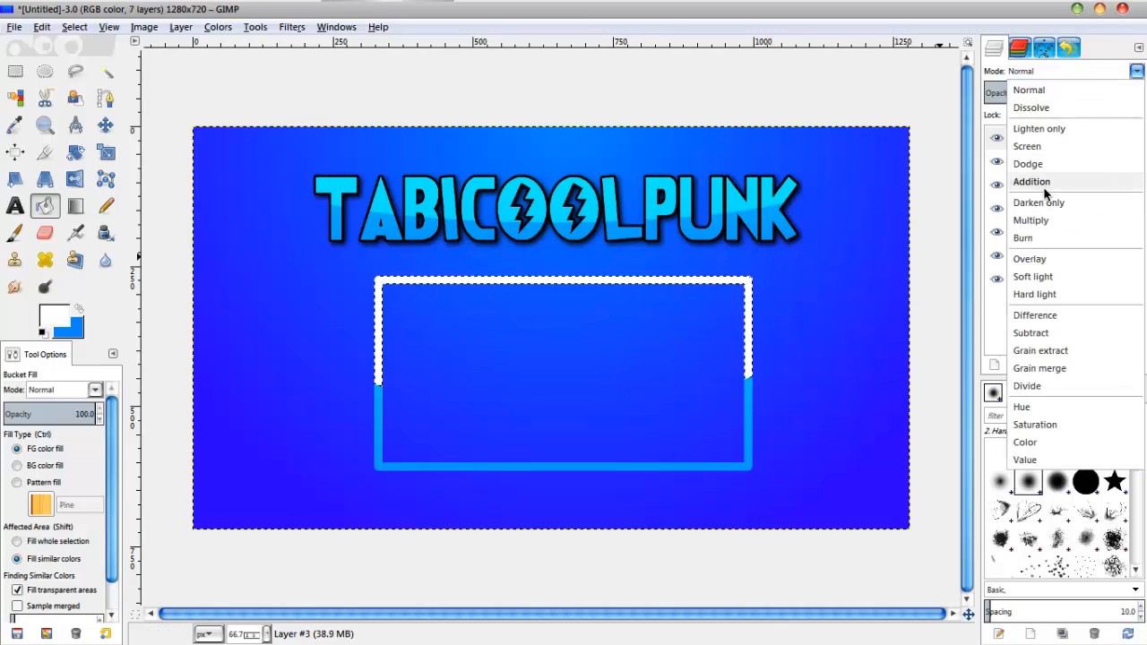
left_click(1029, 259)
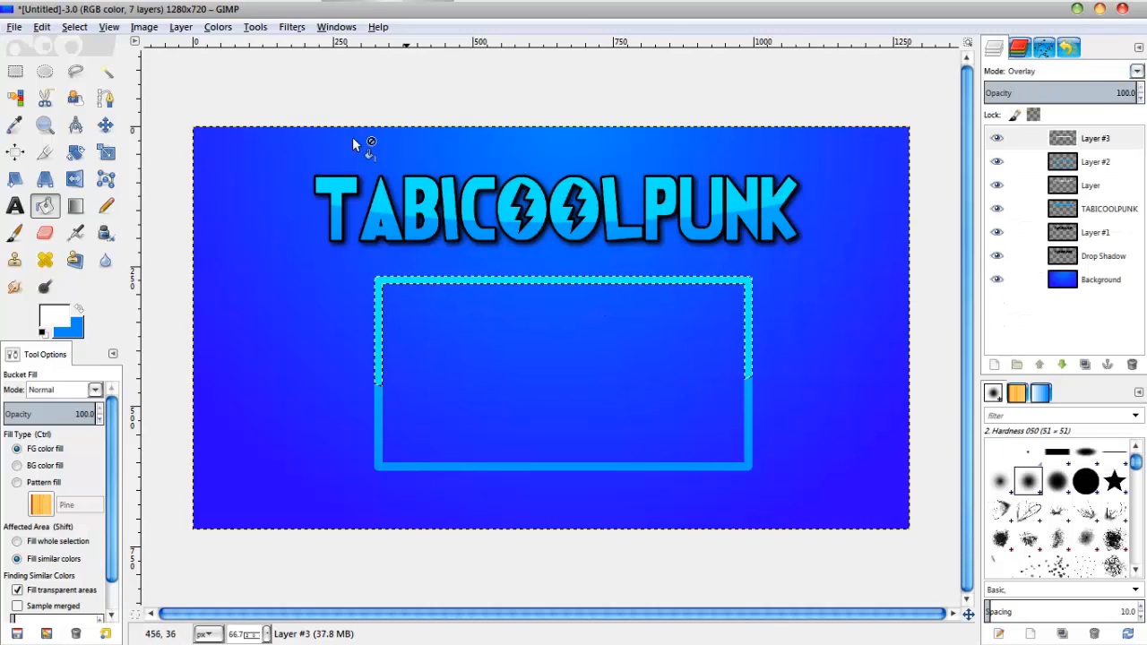
left_click(79, 29)
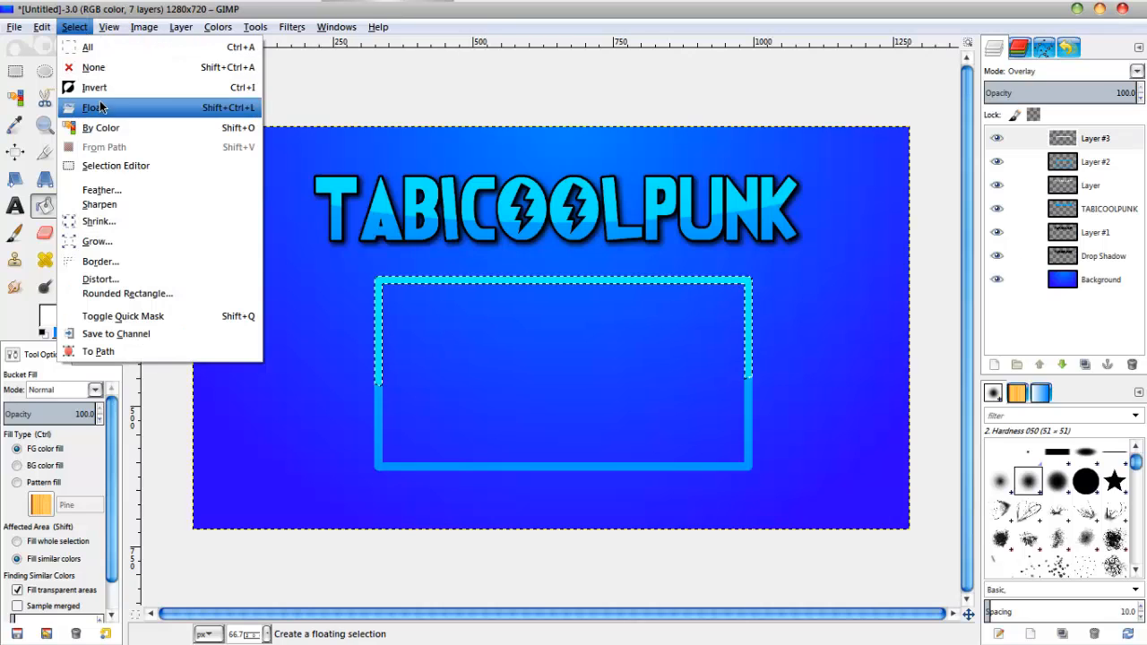
left_click(94, 66)
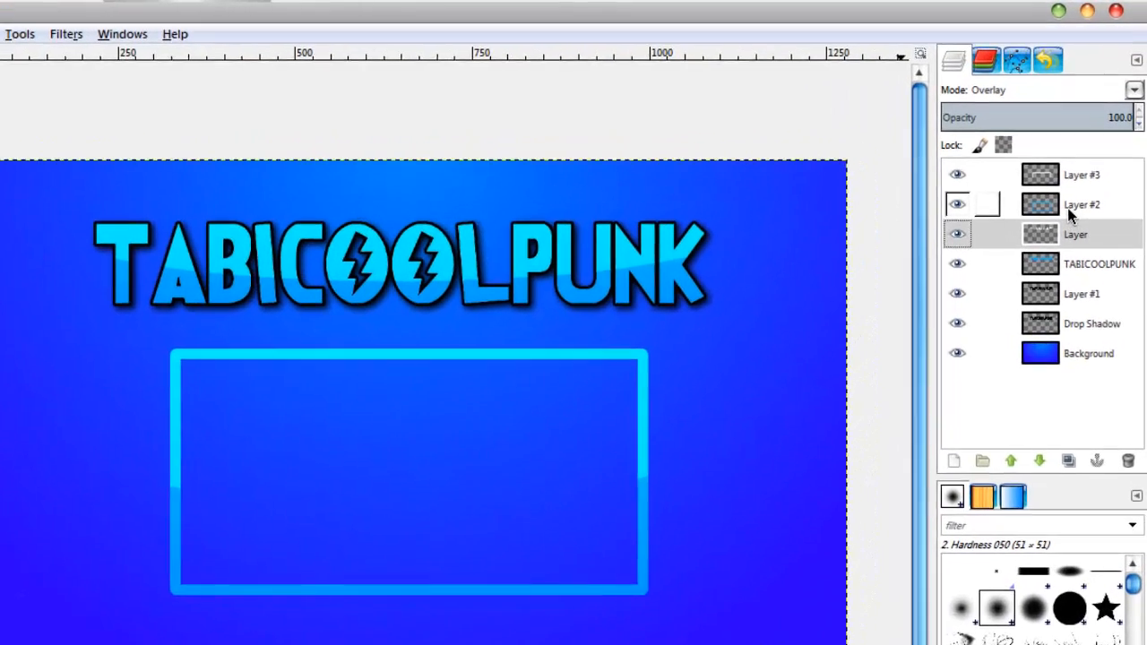
Step: Turn the gradient frame layer's (Layer #2) alpha into a selection and add a new transparent layer directly above it
right_click(1087, 165)
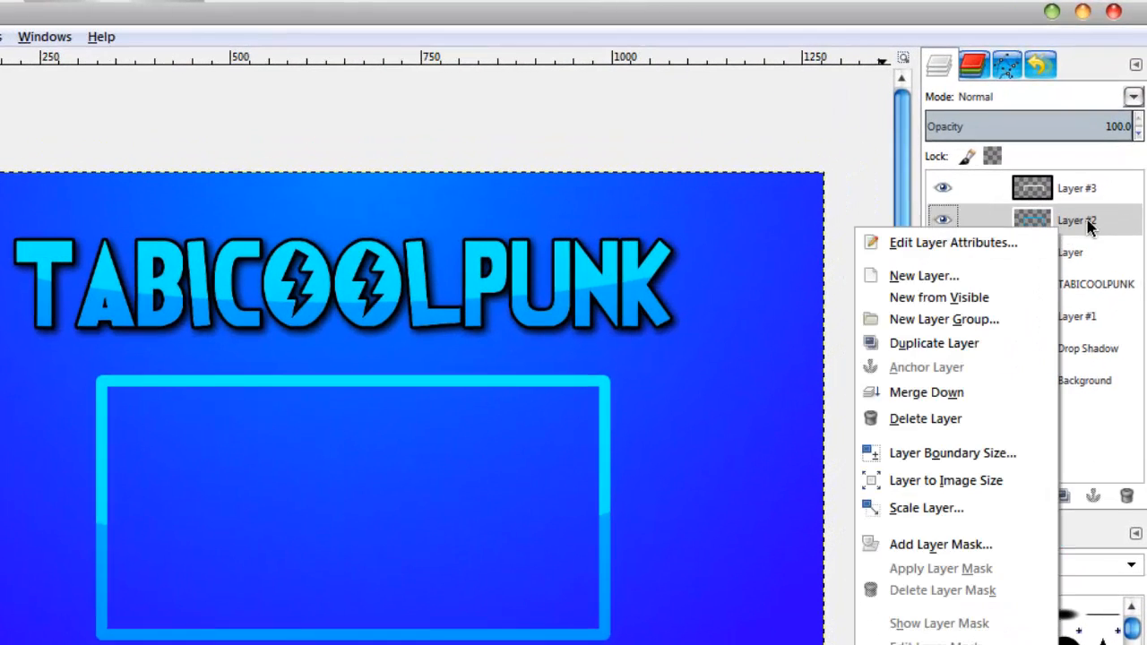
left_click(1108, 220)
right_click(1040, 224)
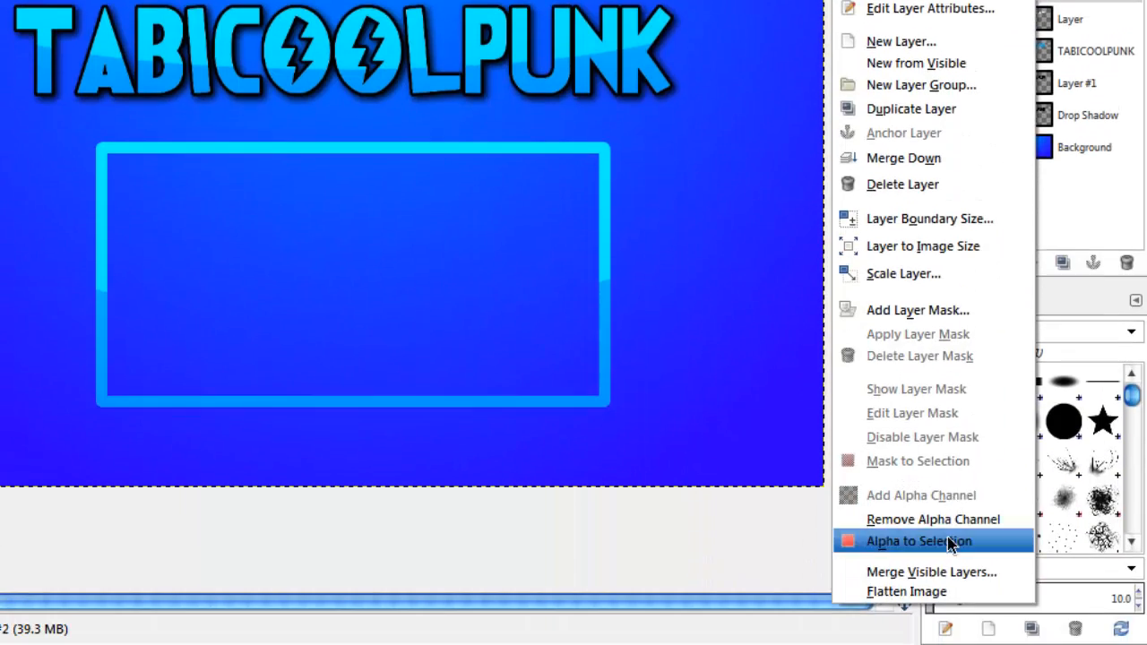
left_click(883, 540)
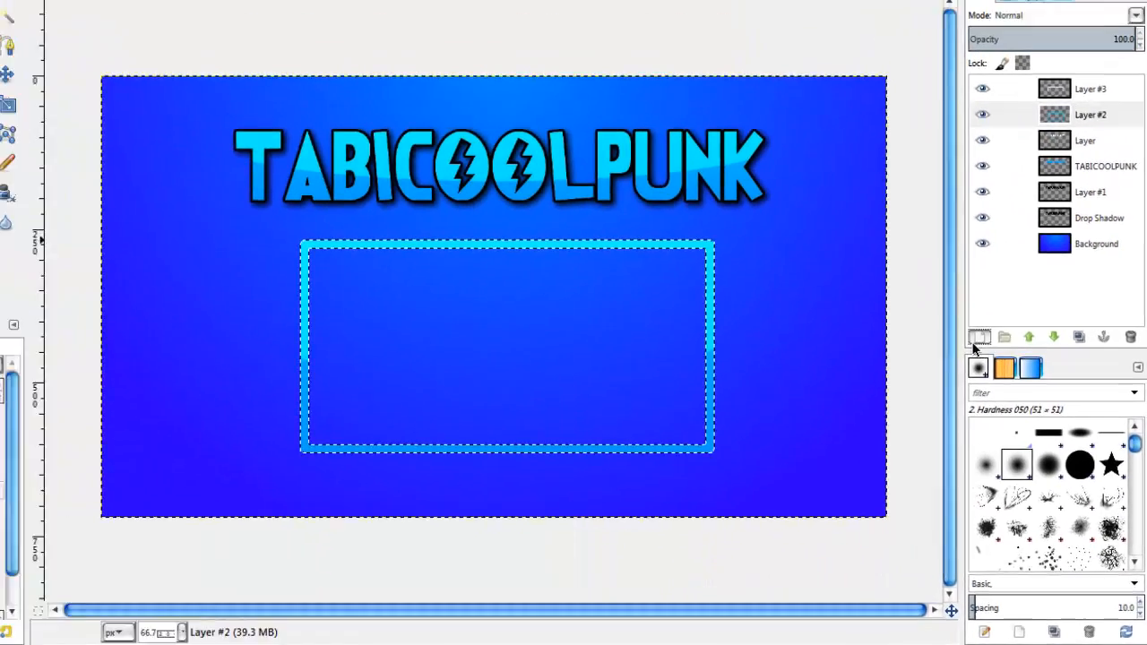
left_click(939, 261)
left_click(193, 320)
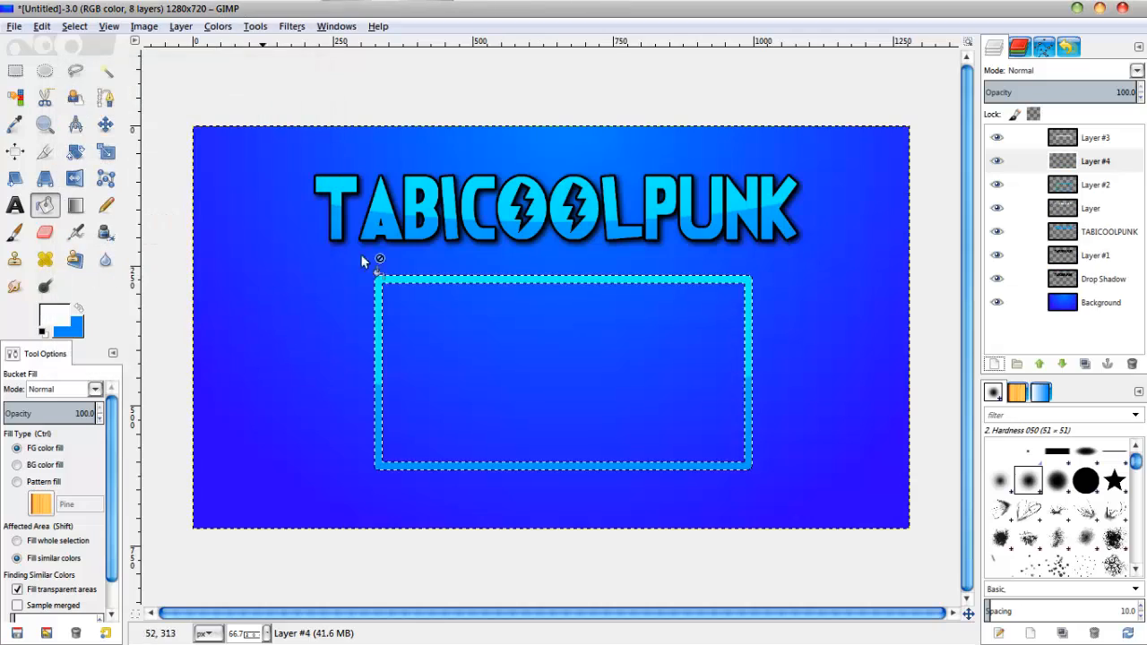
Step: Grow the frame selection by 6 px and reset the foreground and background colors to default black and white
left_click(90, 28)
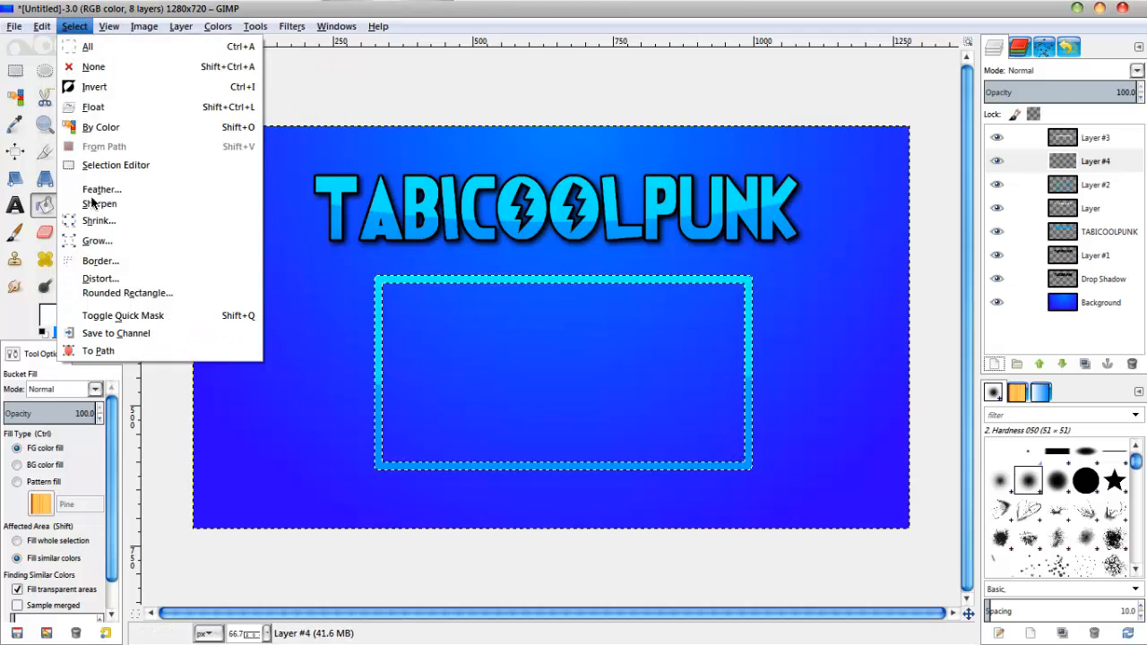
left_click(97, 241)
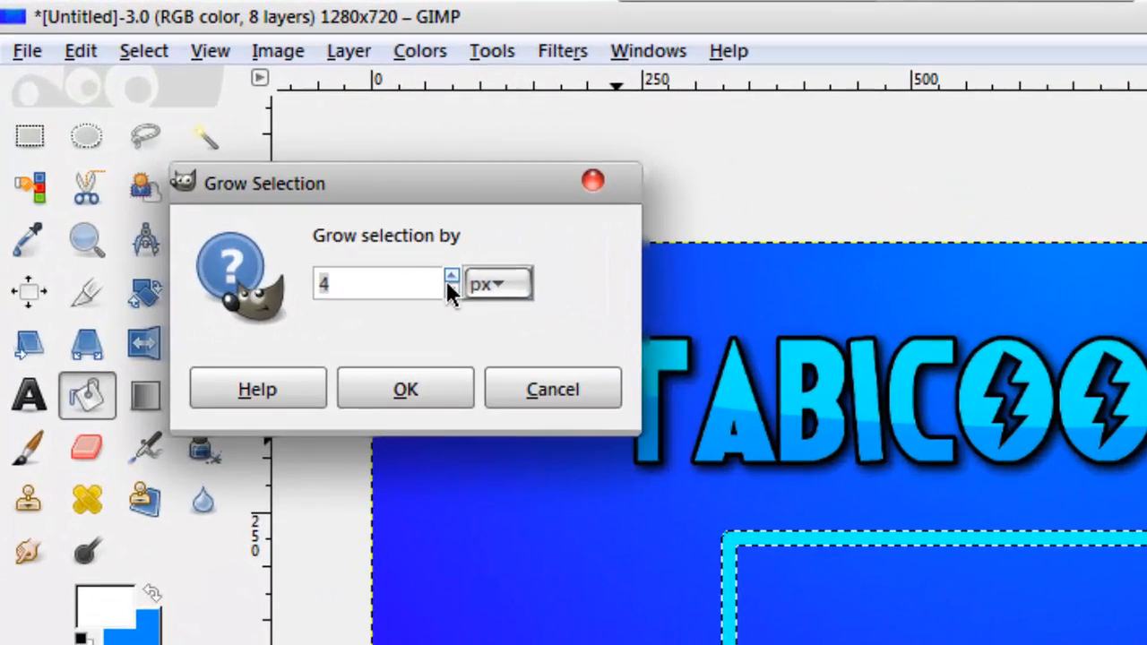
left_click(234, 144)
left_click(452, 279)
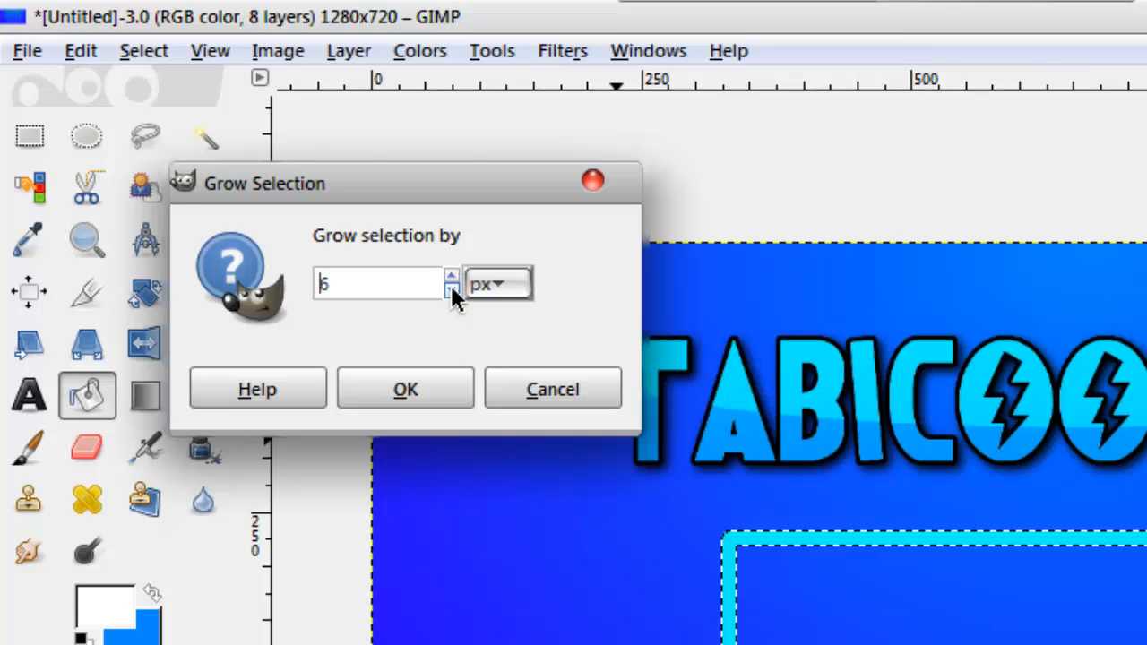
left_click(444, 400)
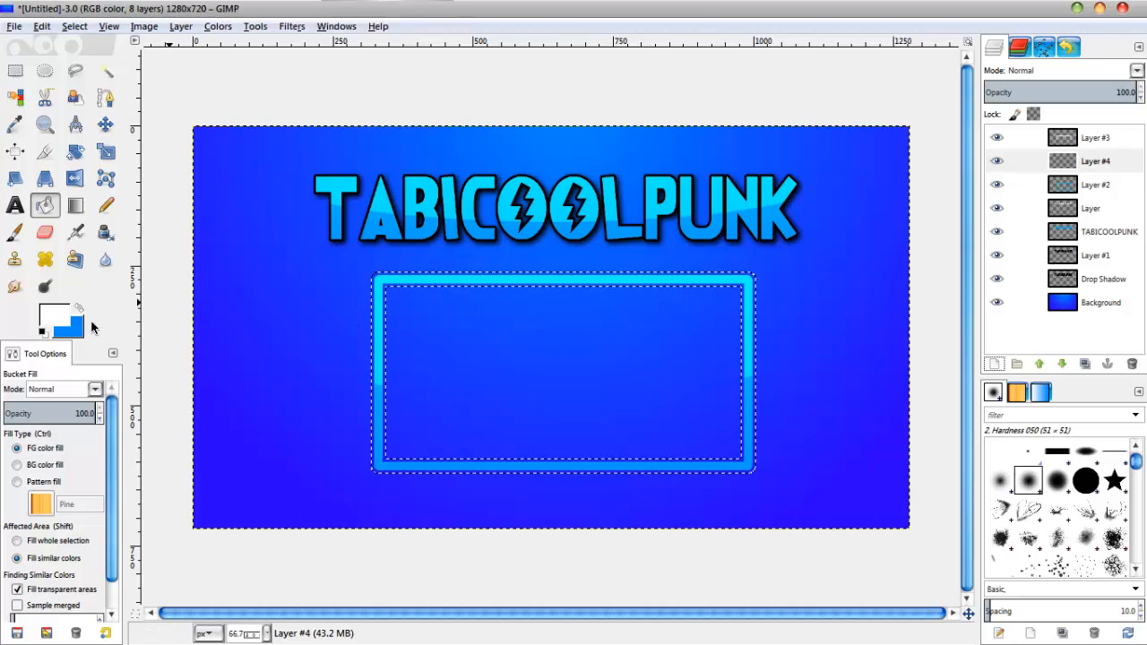
left_click(42, 333)
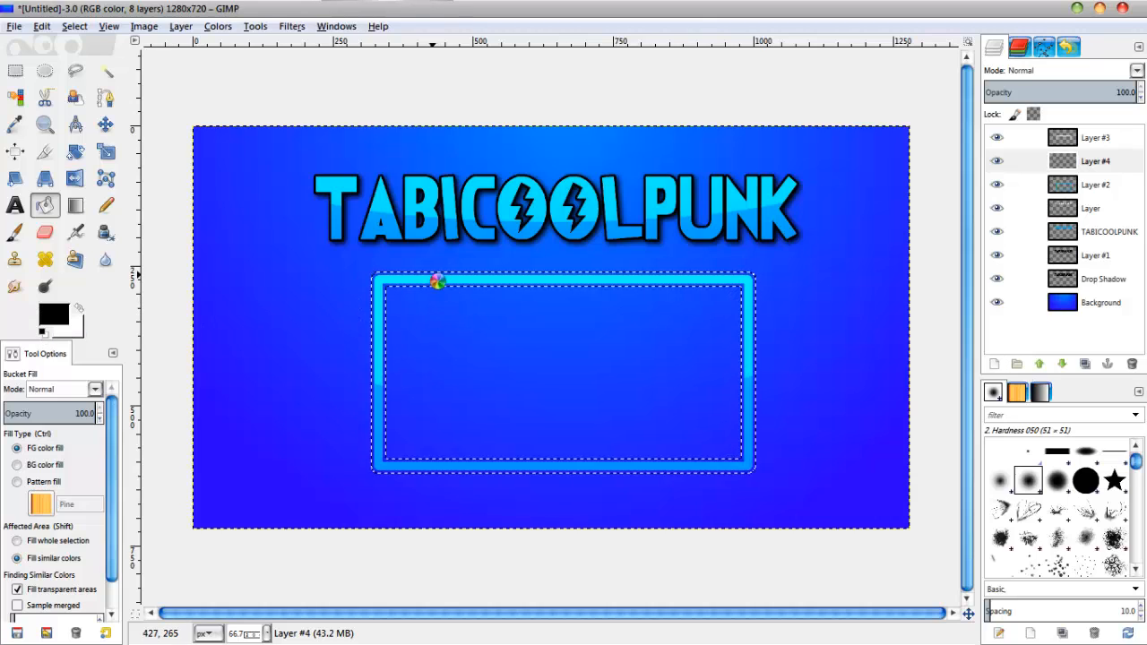
Step: Bucket-fill the grown frame selection with black on Layer #4, deselect, and lower that layer one position beneath Layer #2
left_click(435, 278)
left_click(75, 26)
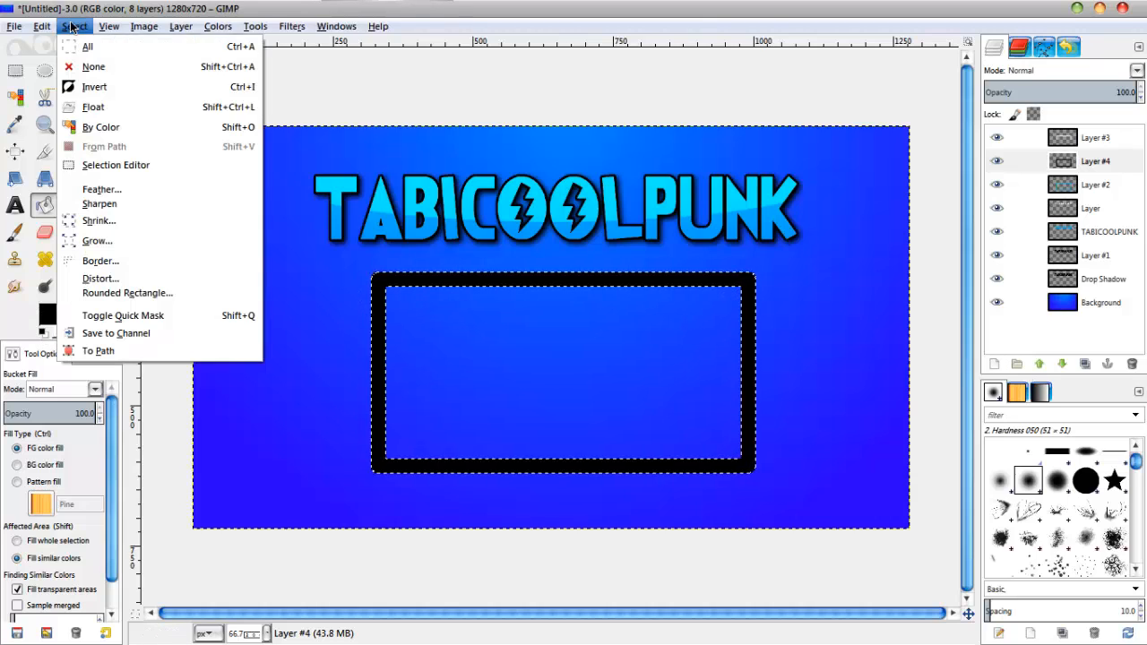
left_click(77, 69)
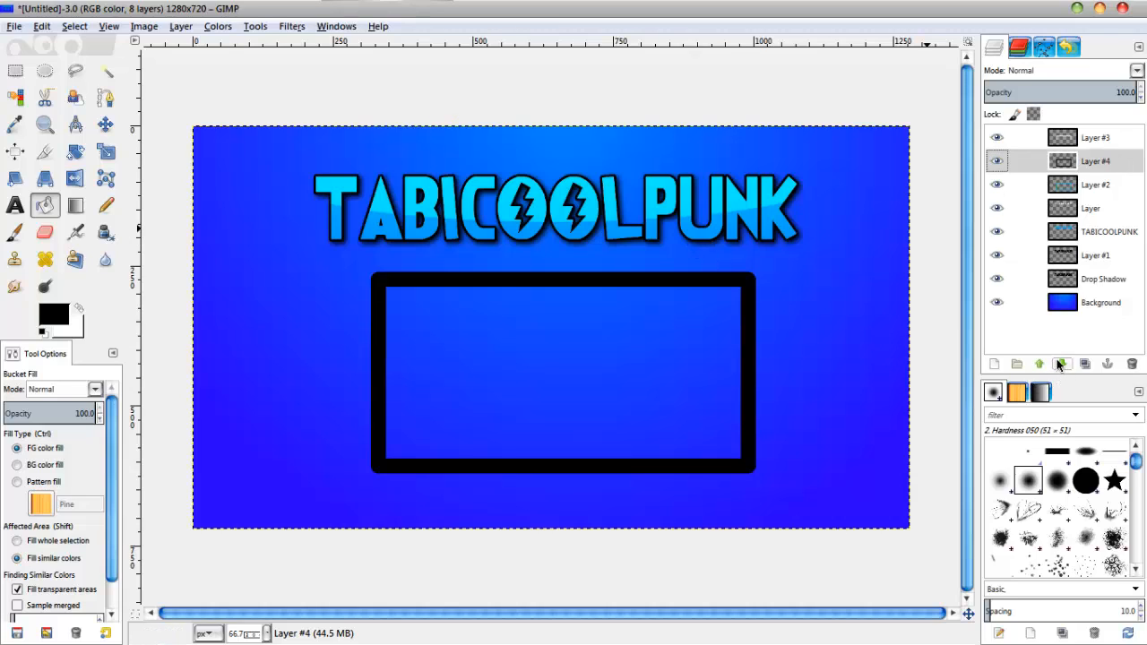
left_click(1061, 367)
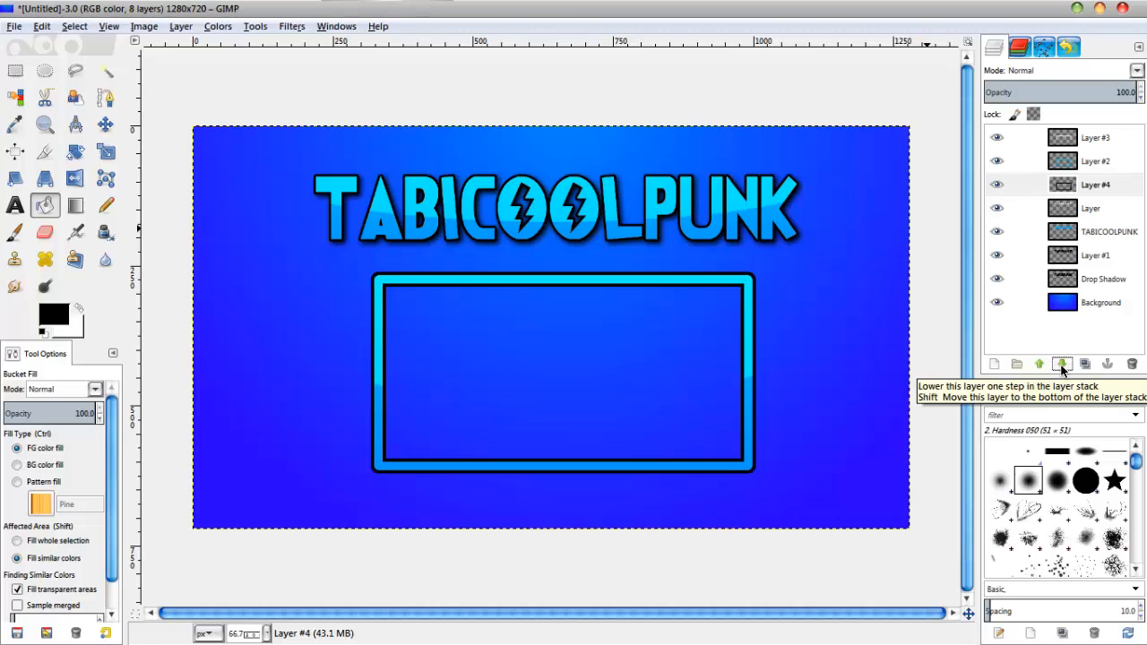
Step: Activate the topmost layer, Layer #3, and set the Text tool's color to white (ffffff)
left_click(1125, 137)
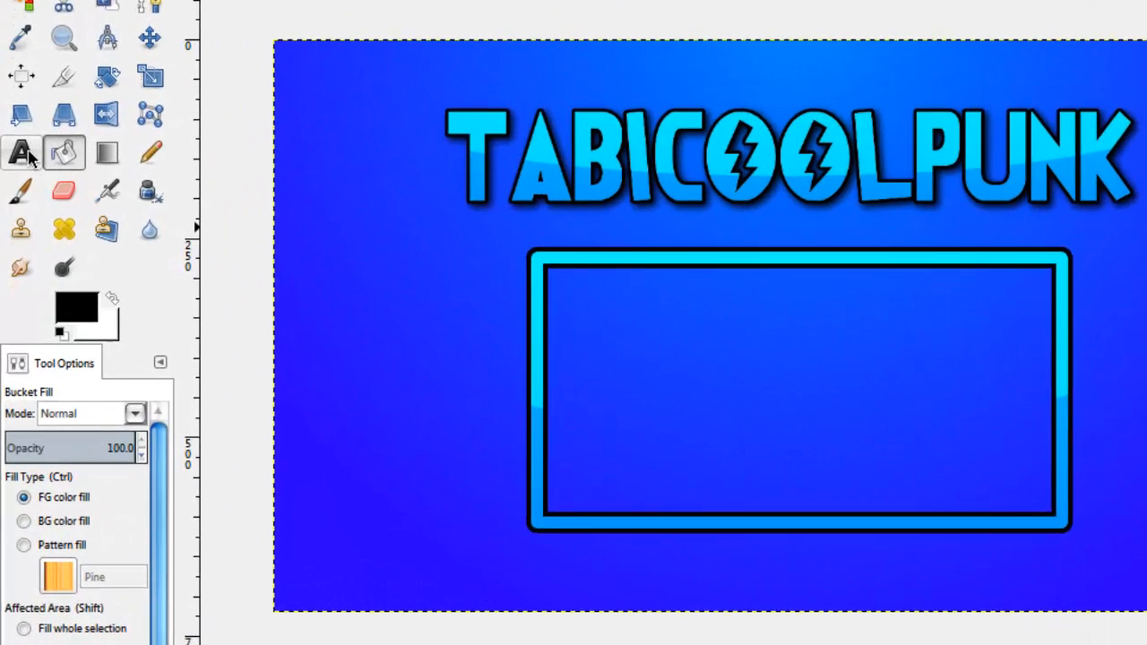
left_click(26, 156)
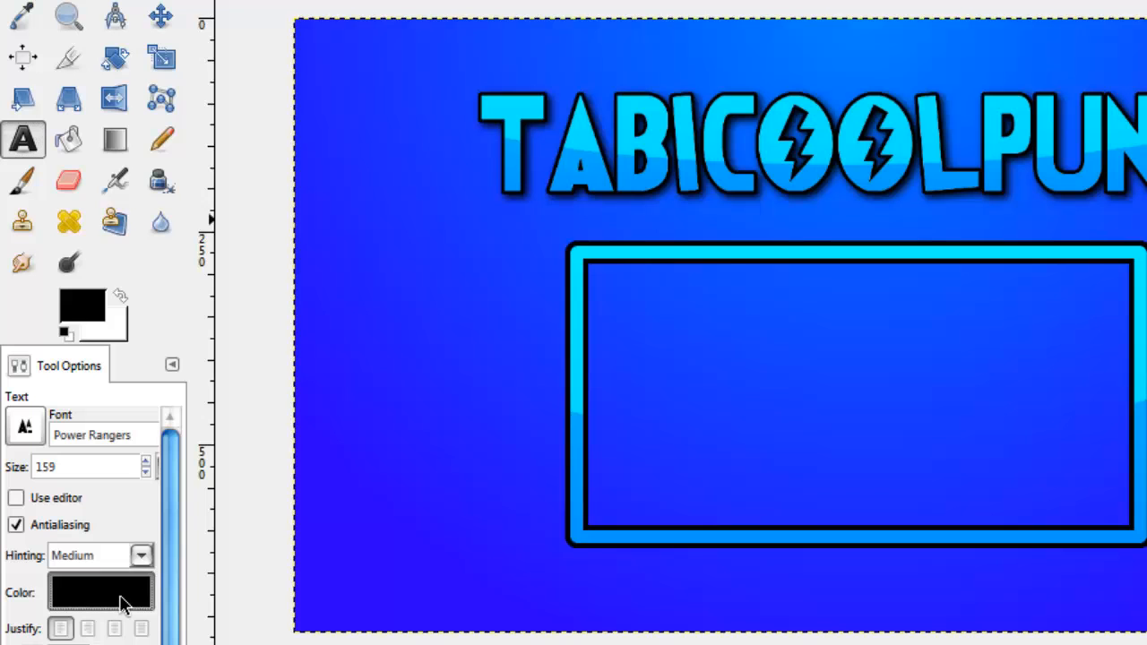
left_click(123, 600)
left_click(434, 207)
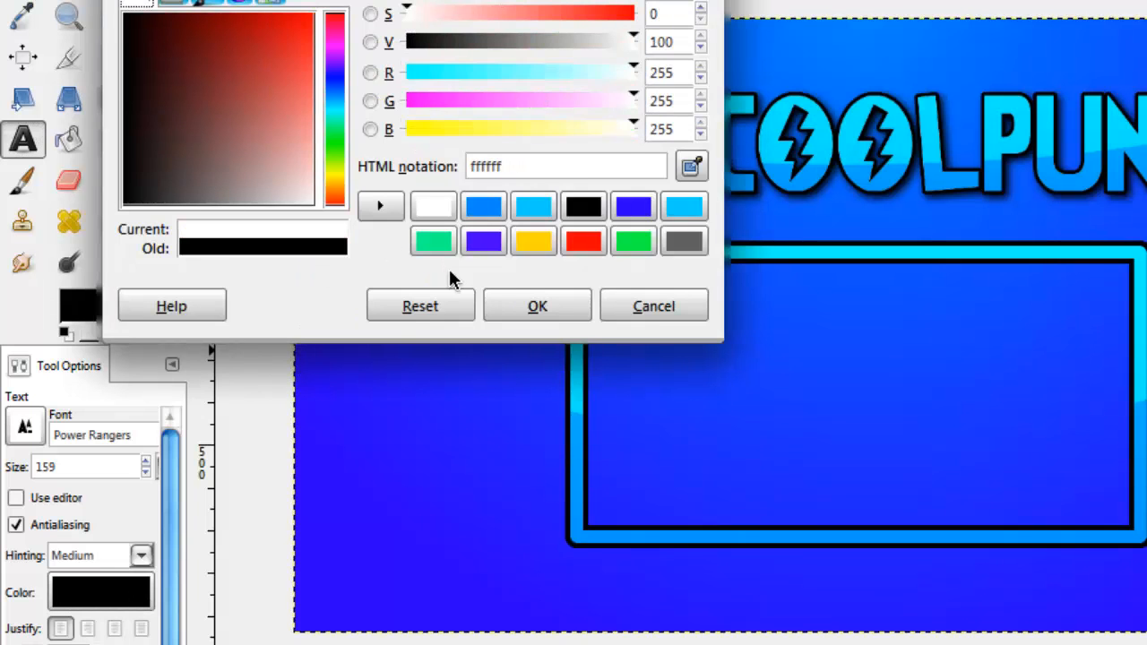
left_click(518, 301)
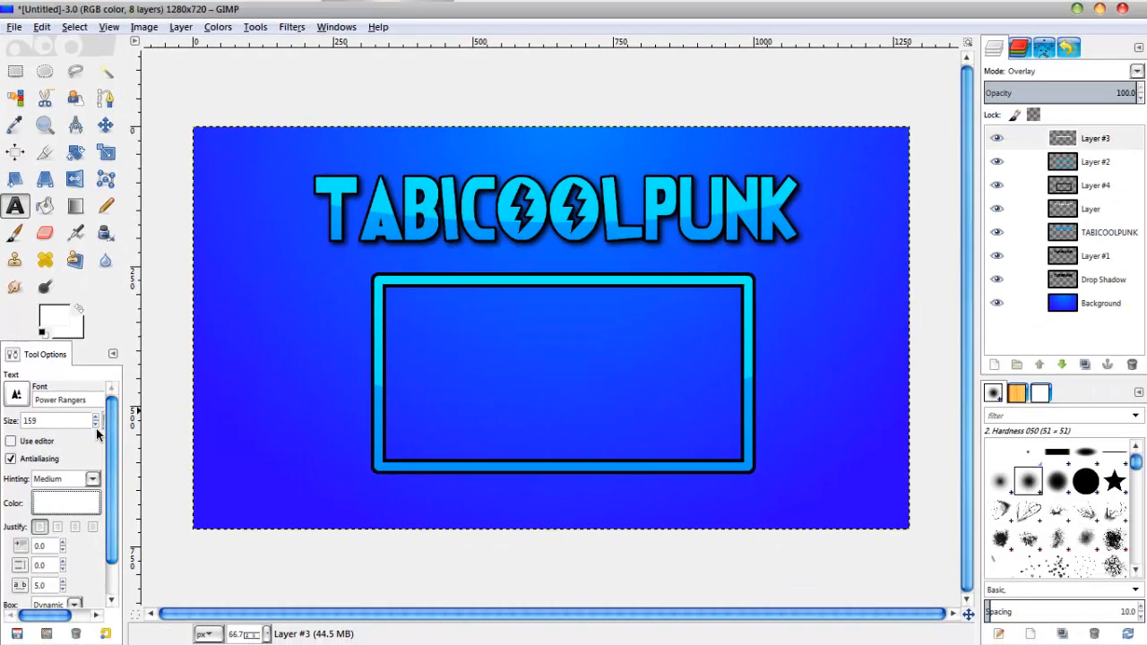
Step: Add one text line reading LIKE and SUB in capitals, spaced so the two words flank the frame on either side
left_click(217, 389)
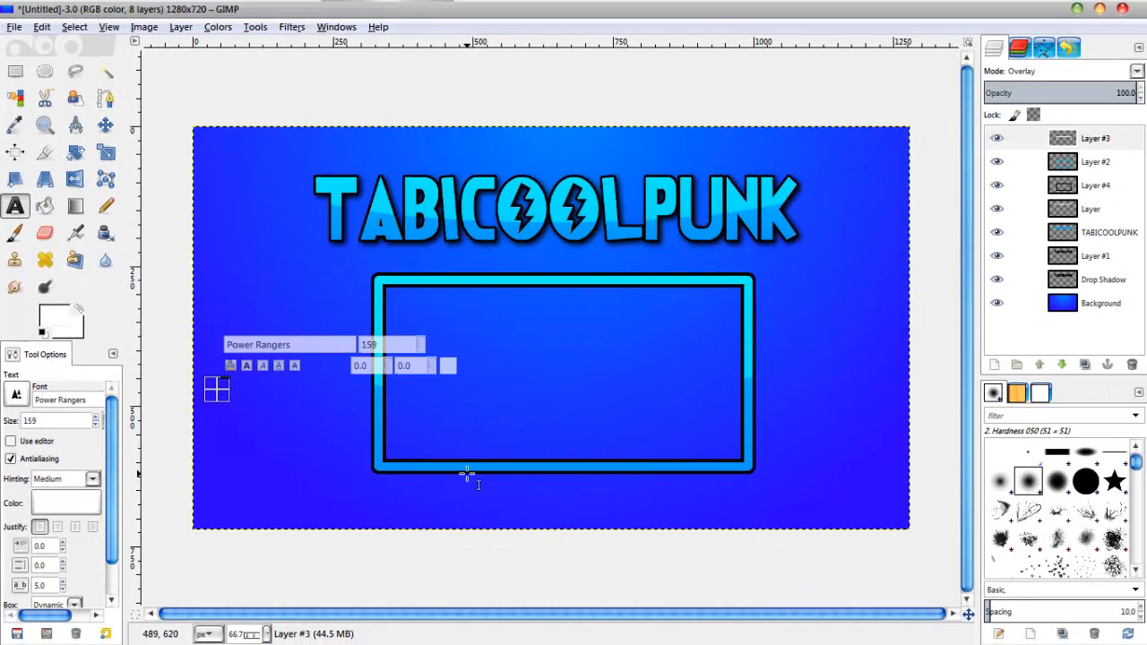
key("Caps_Lock")
type("L")
key("Caps_Lock")
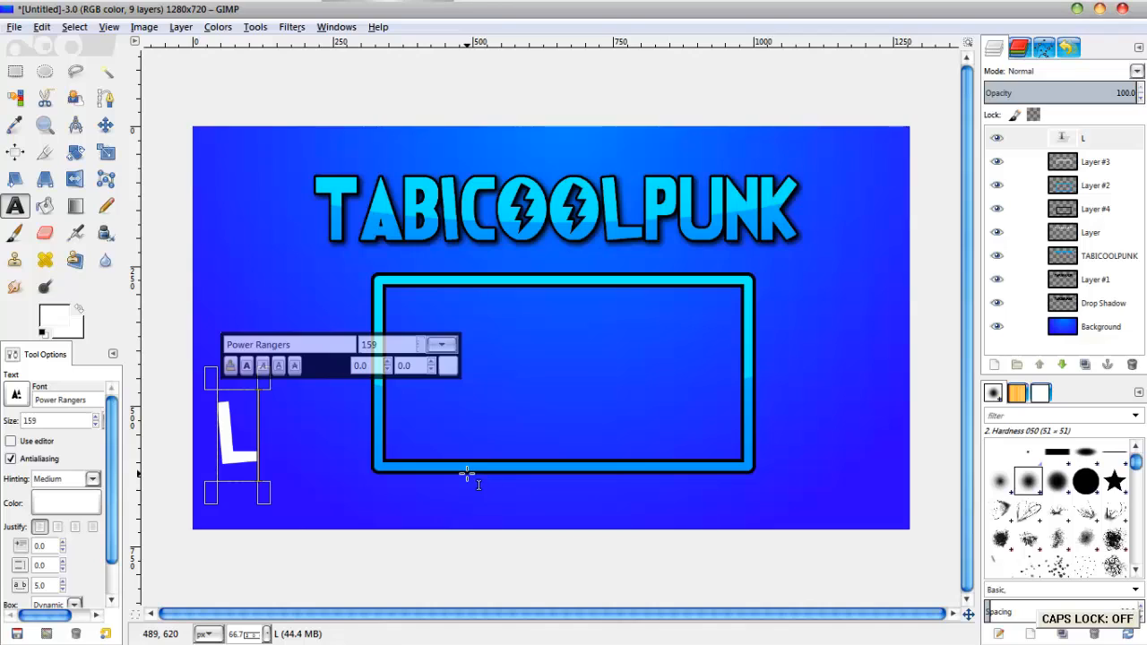
type("ike")
key("BackSpace")
key("BackSpace")
key("BackSpace")
key("Caps_Lock")
type("IKE")
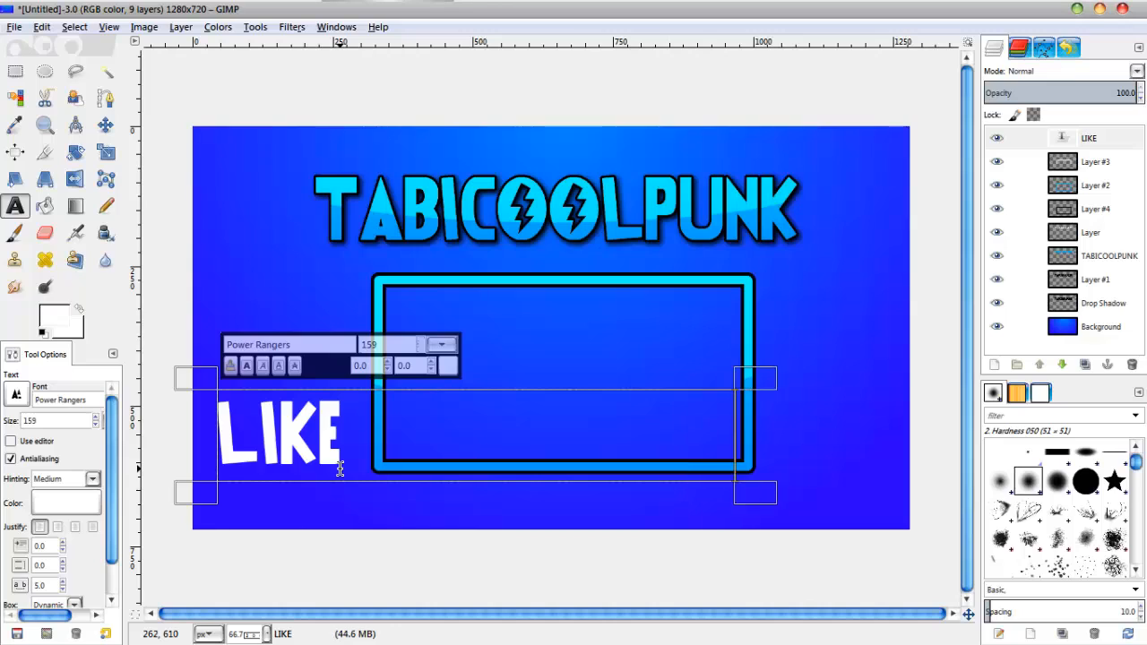
key("Caps_Lock")
type("SU")
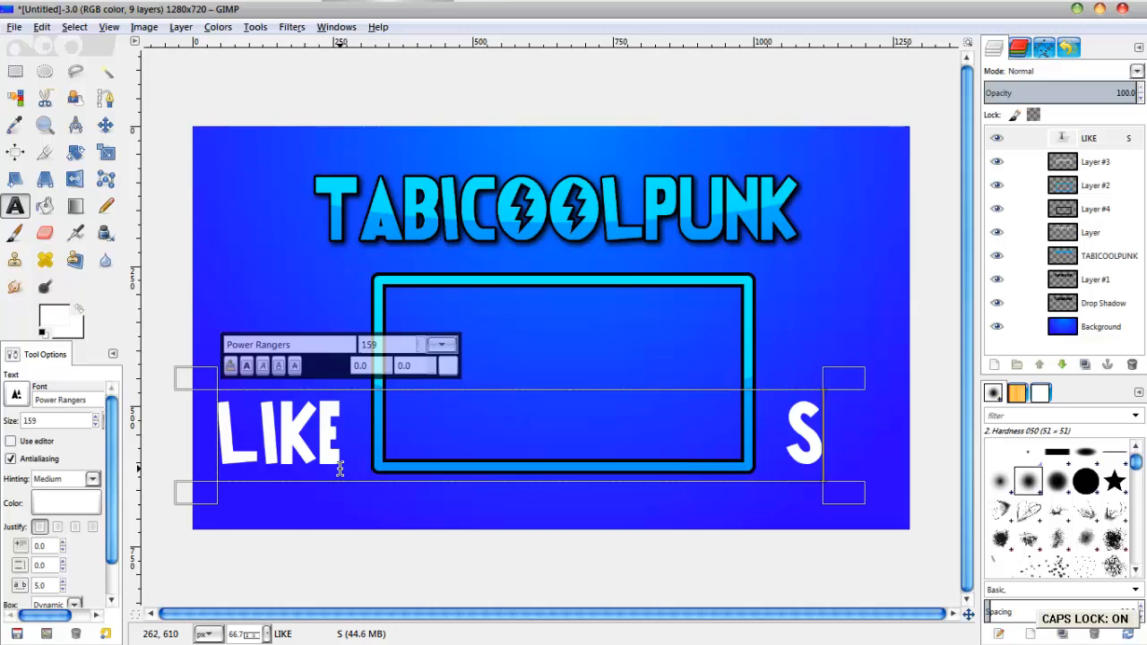
type("B")
key("Caps_Lock")
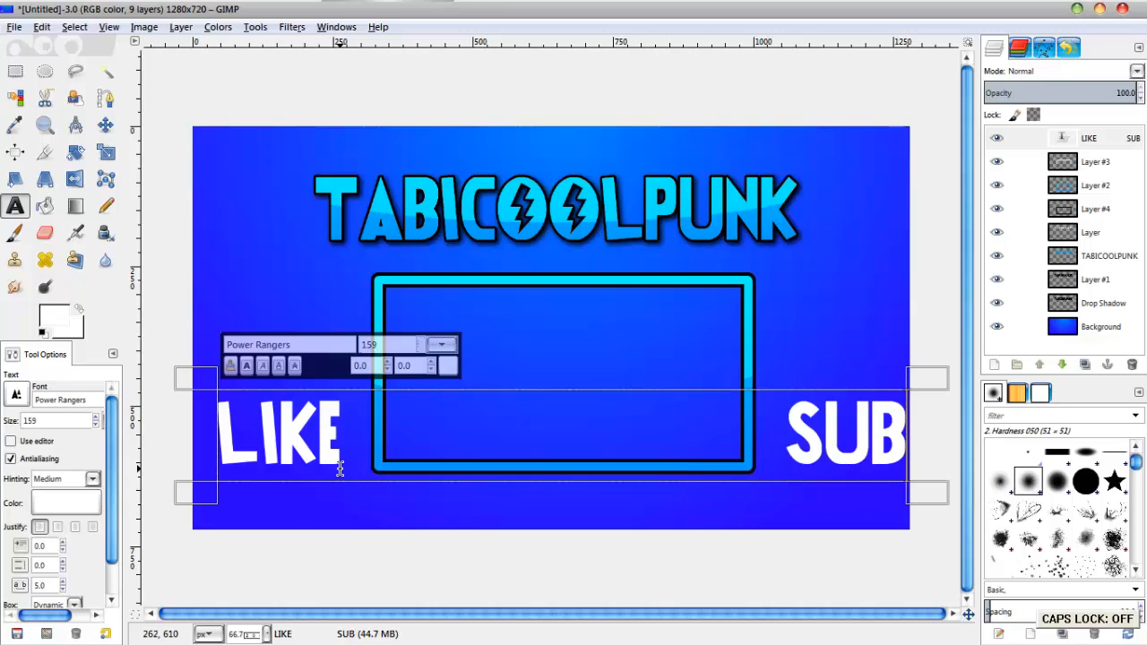
Step: Set the Move tool to move the active layer and shift the LIKE SUB text up and slightly left beside the frame
left_click(105, 125)
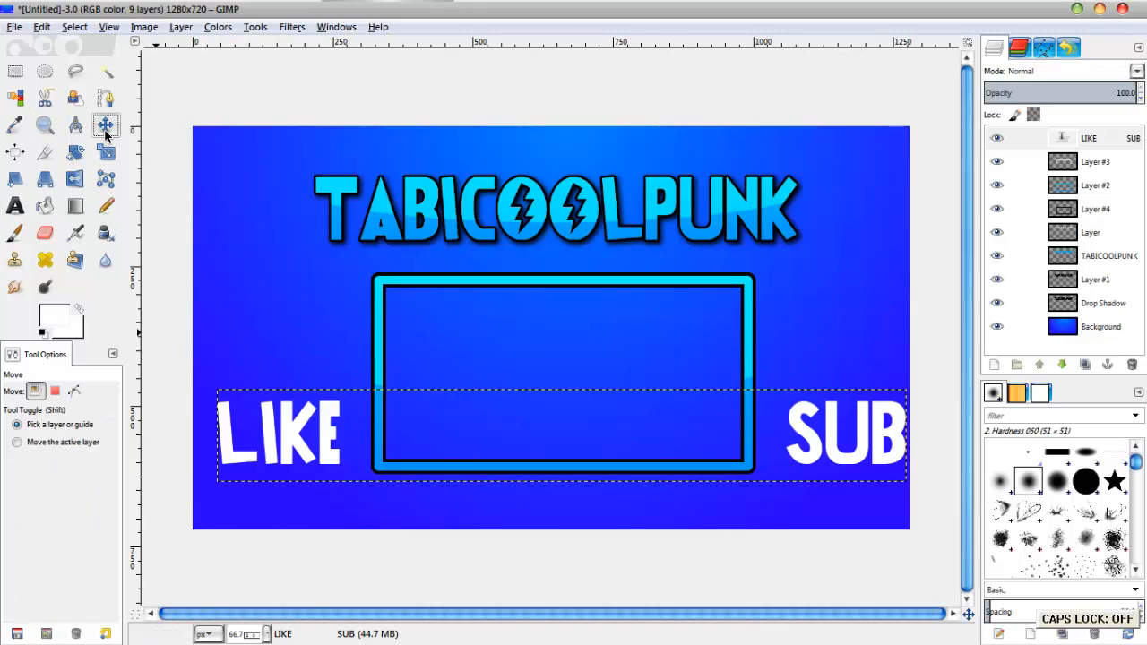
left_click_drag(435, 452, 421, 421)
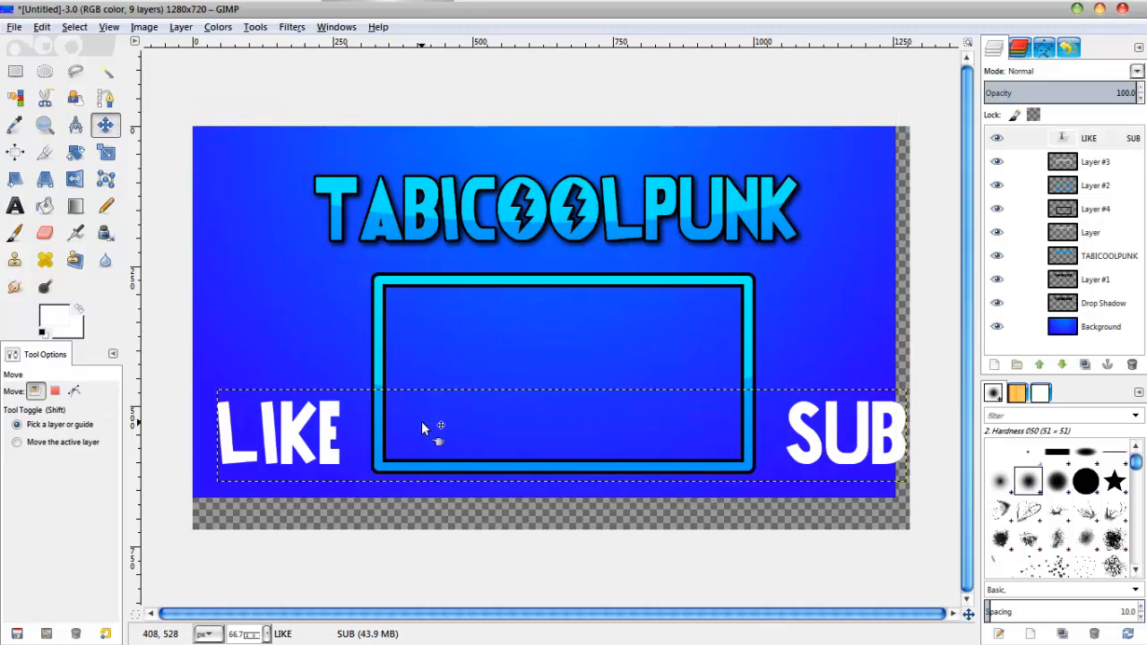
key("ctrl+z")
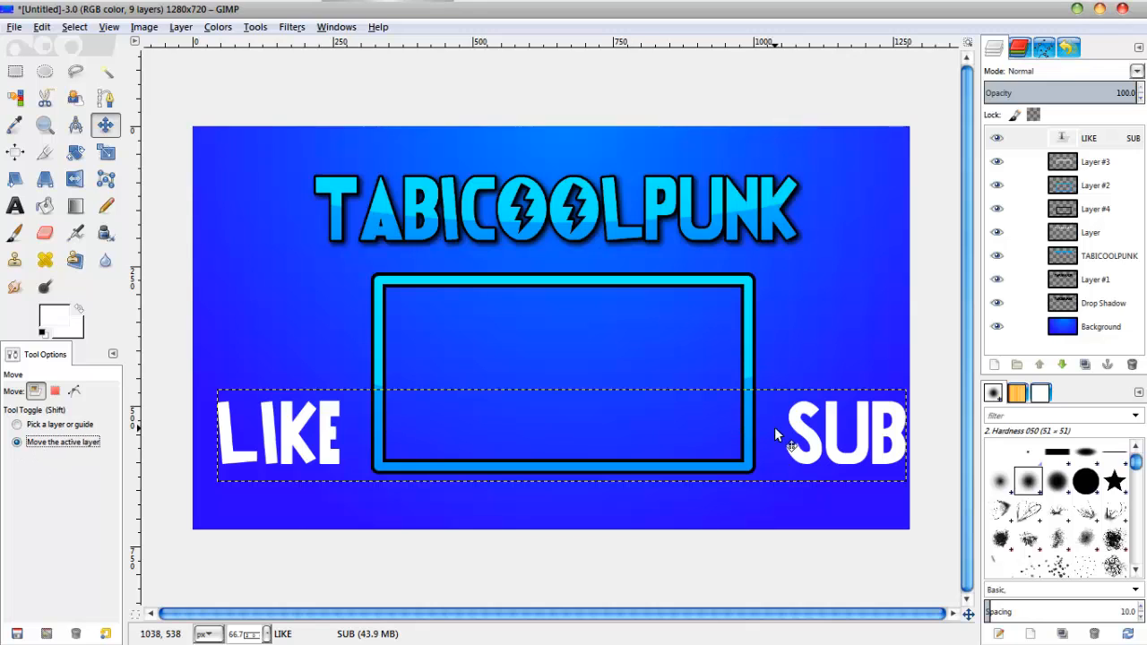
left_click_drag(774, 427, 763, 395)
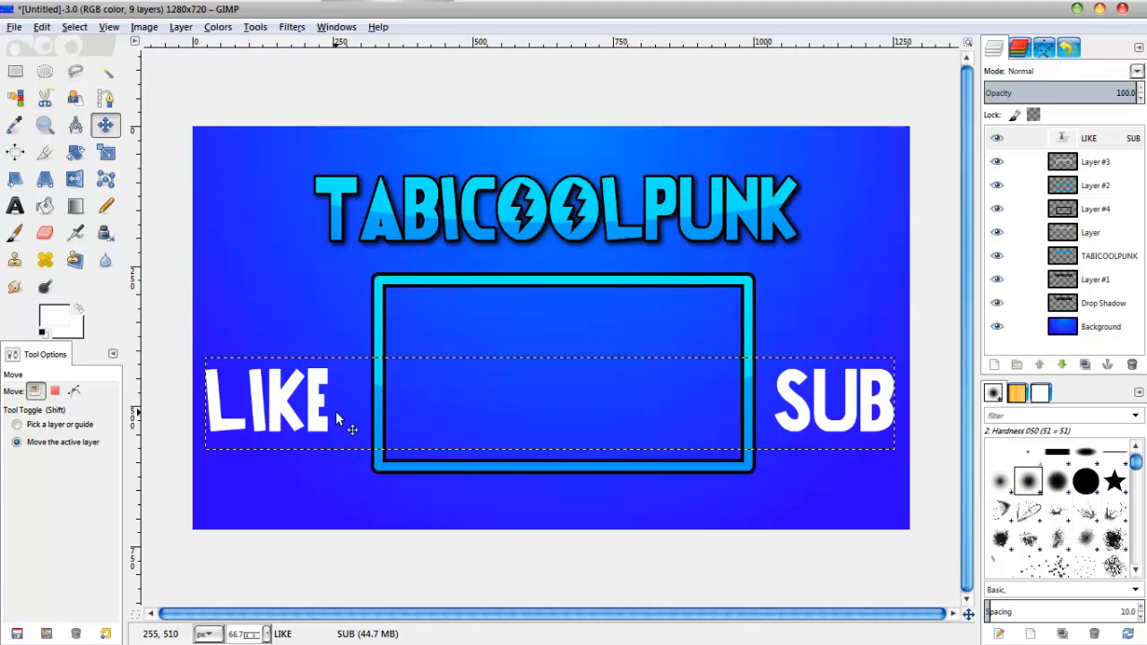
Step: Turn the LIKE SUB text layer's alpha into a selection
left_click(1100, 143)
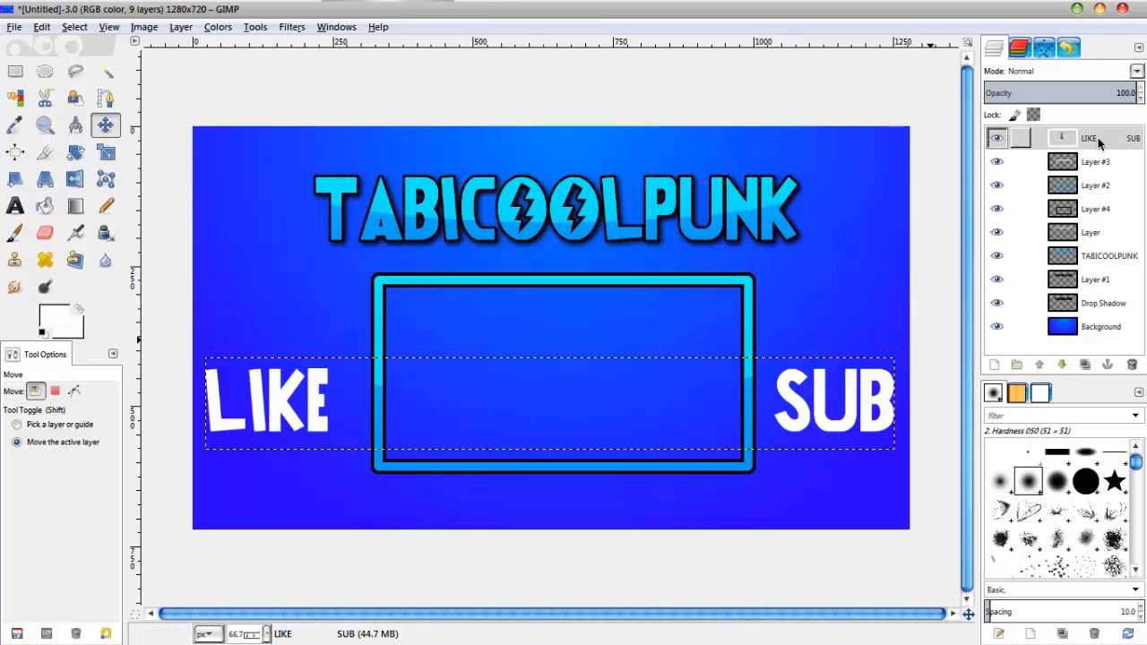
right_click(1099, 143)
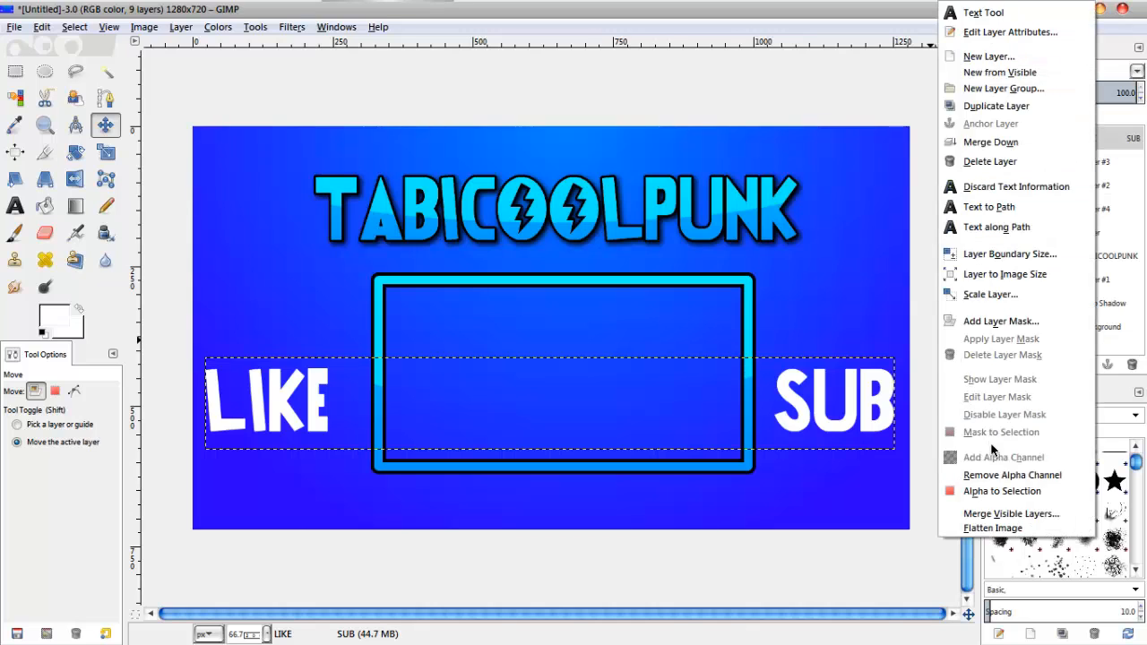
left_click(1001, 491)
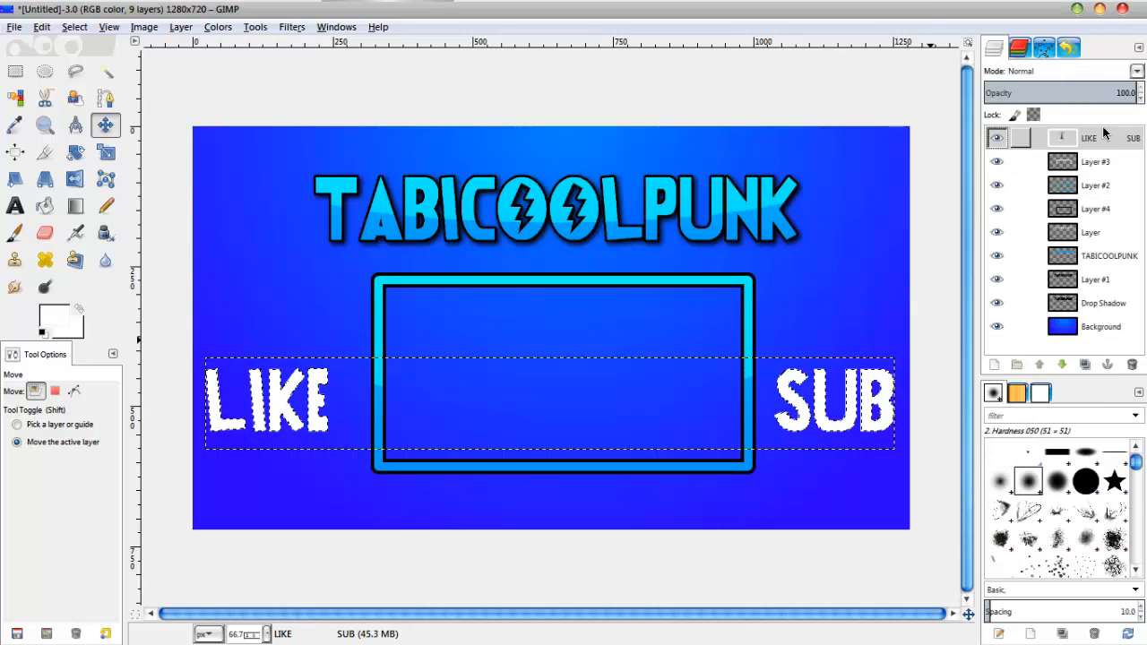
Step: Blend a near-vertical linear gradient about 465 px long over the selected LIKE SUB text, from foreground 00d0fd to background 0089fd
left_click(75, 206)
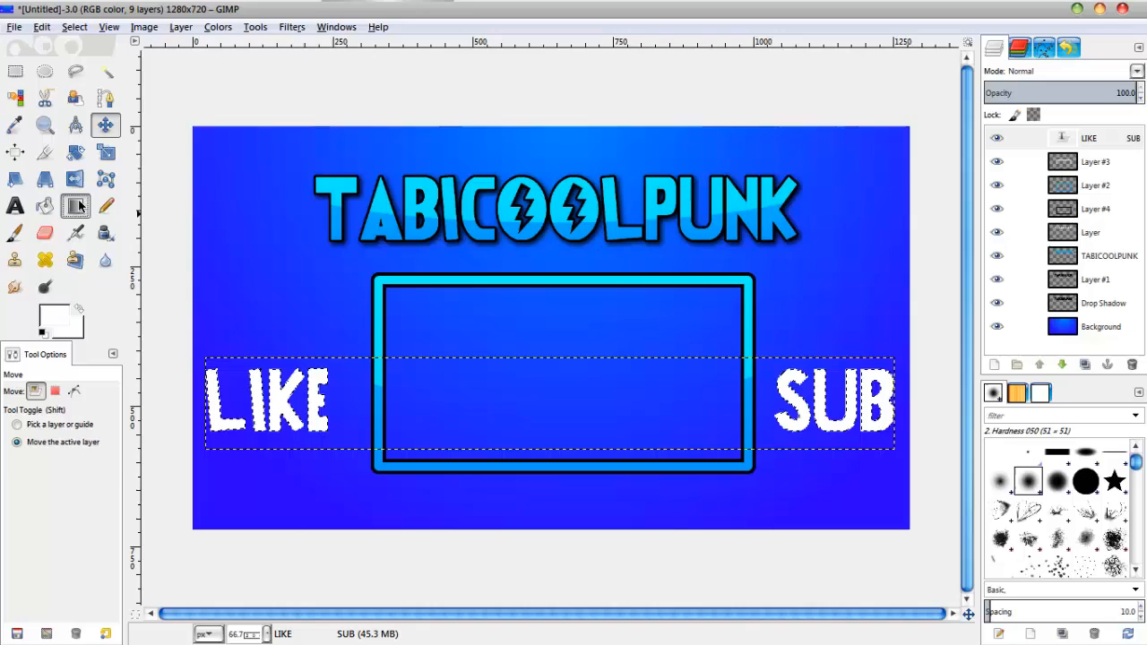
left_click(52, 316)
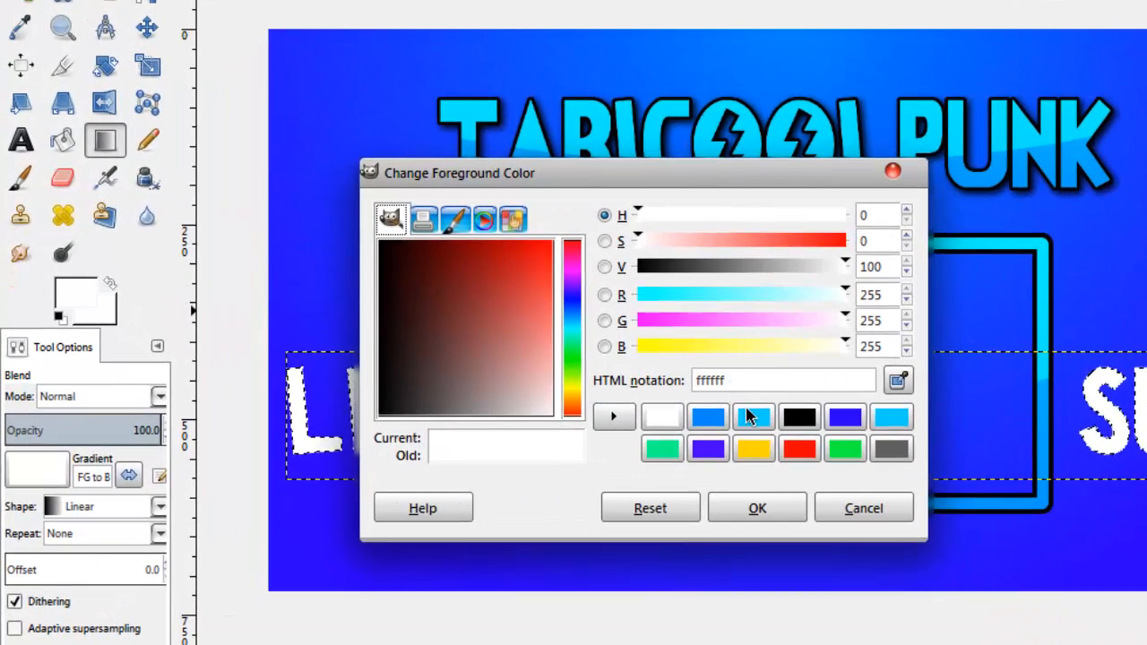
left_click(725, 415)
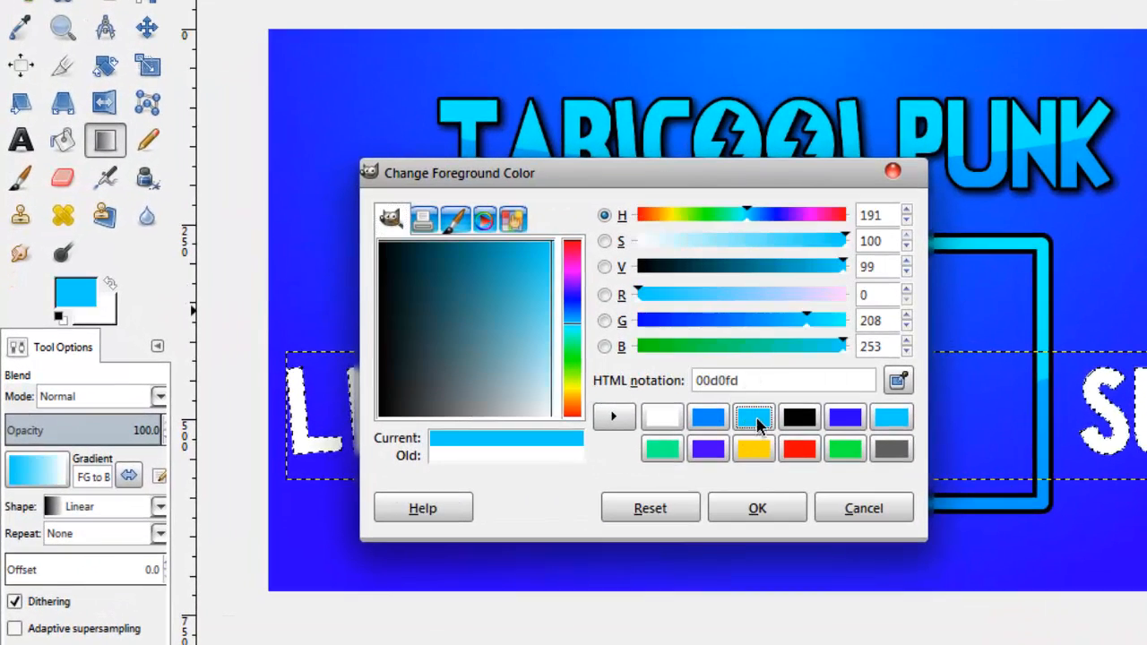
left_click(749, 518)
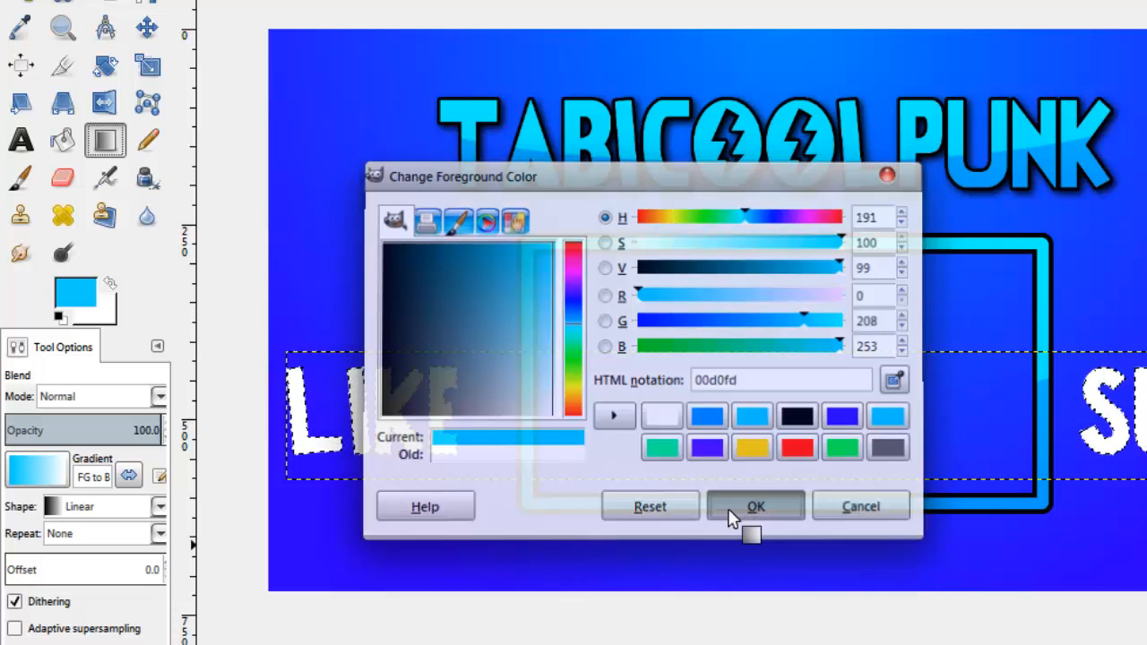
left_click(108, 311)
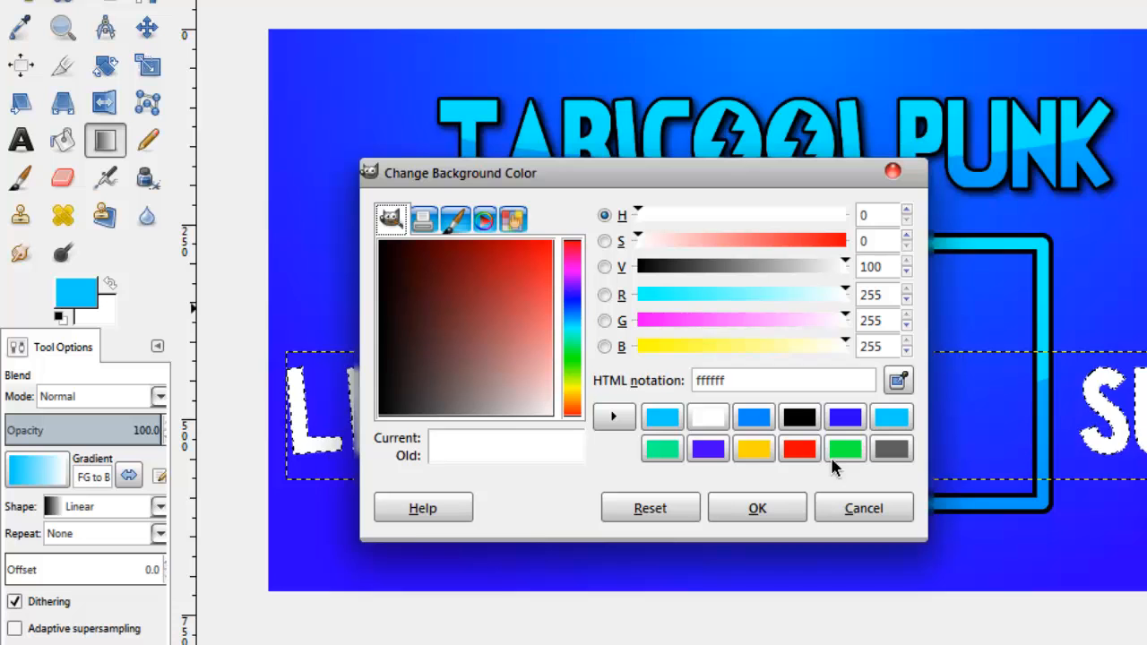
left_click(754, 420)
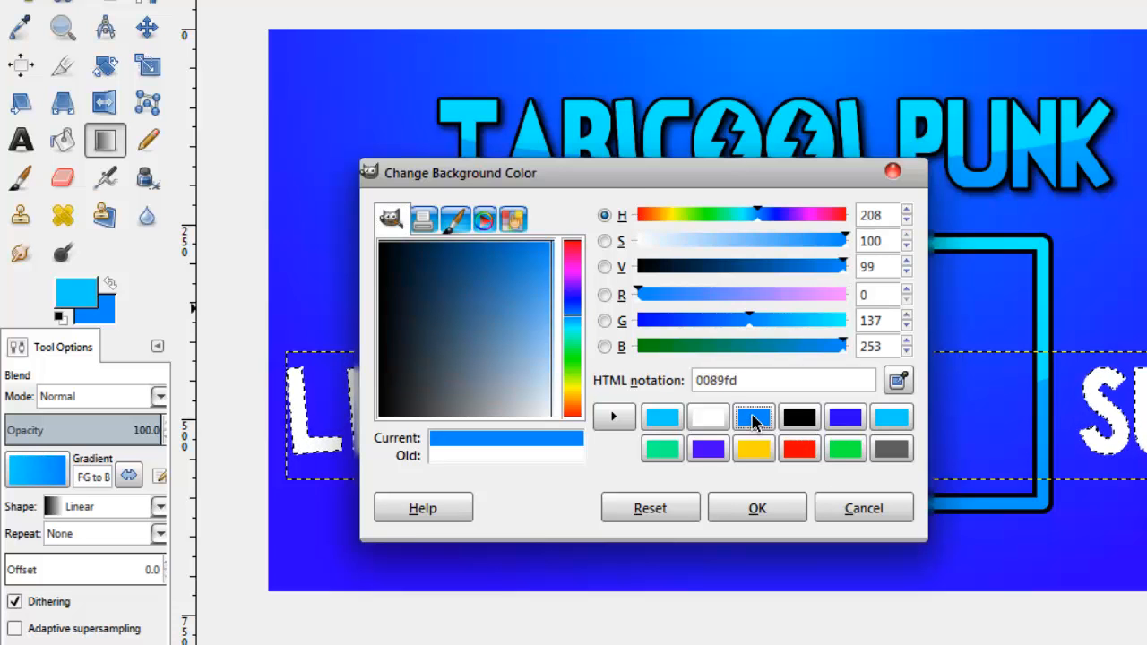
left_click(753, 517)
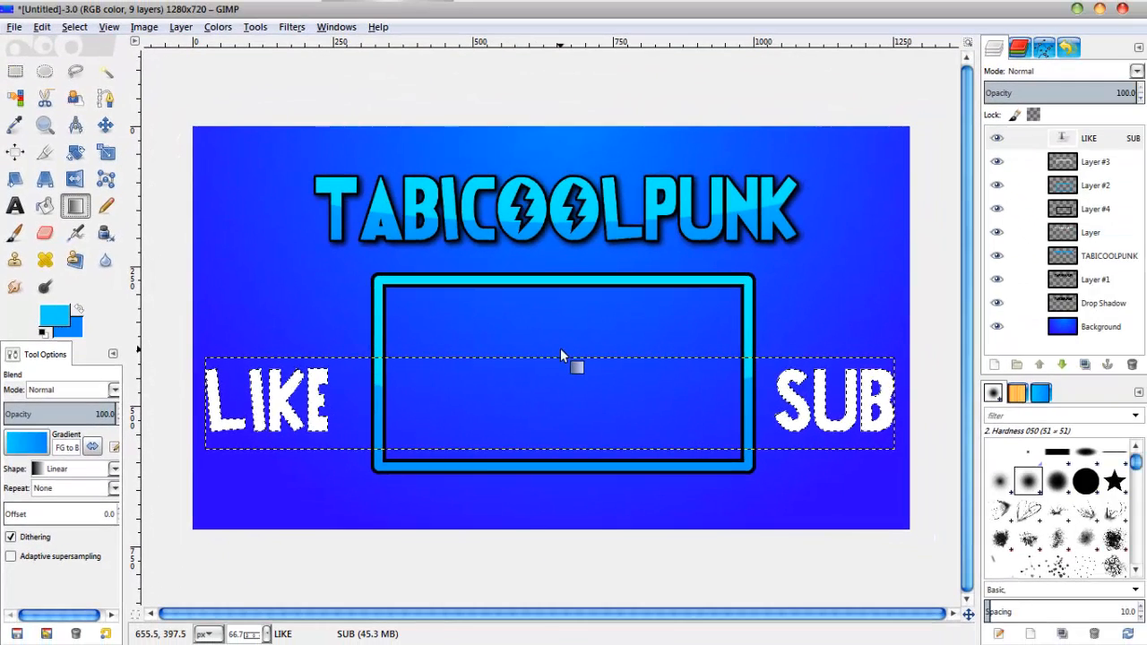
mouse_move(527, 240)
left_mouse_down()
mouse_move(526, 504)
mouse_move(538, 503)
left_mouse_up()
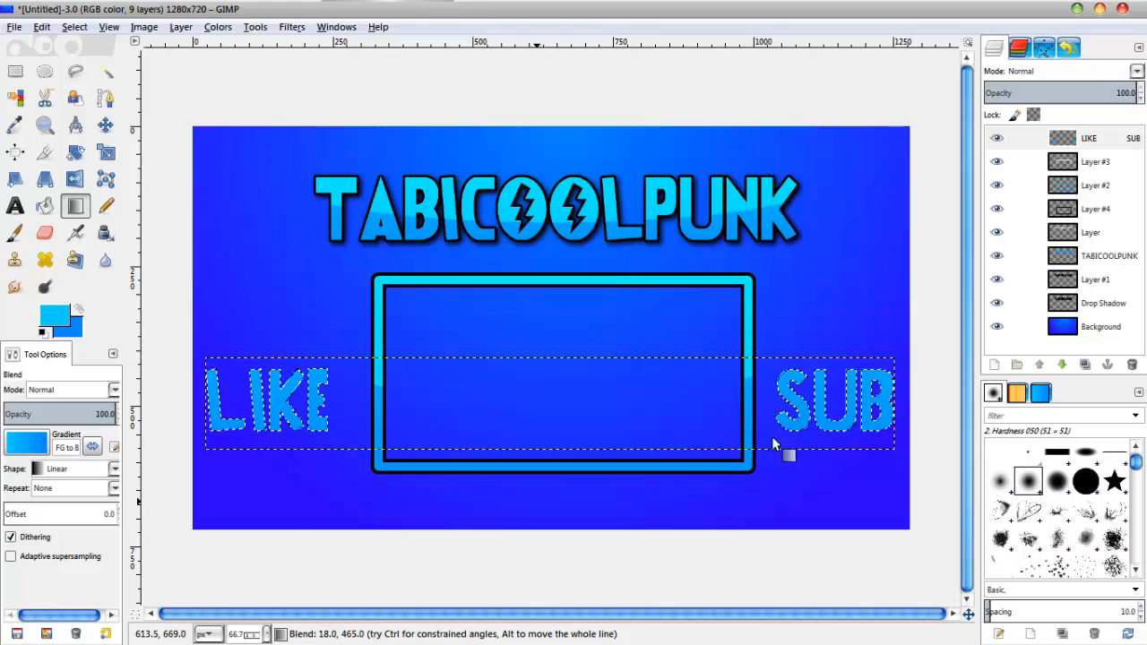
Step: Add a new layer above the text and intersect the selection with a wide ellipse, about 1409 × 171 px, over the letters' upper part
left_click(994, 365)
key("Return")
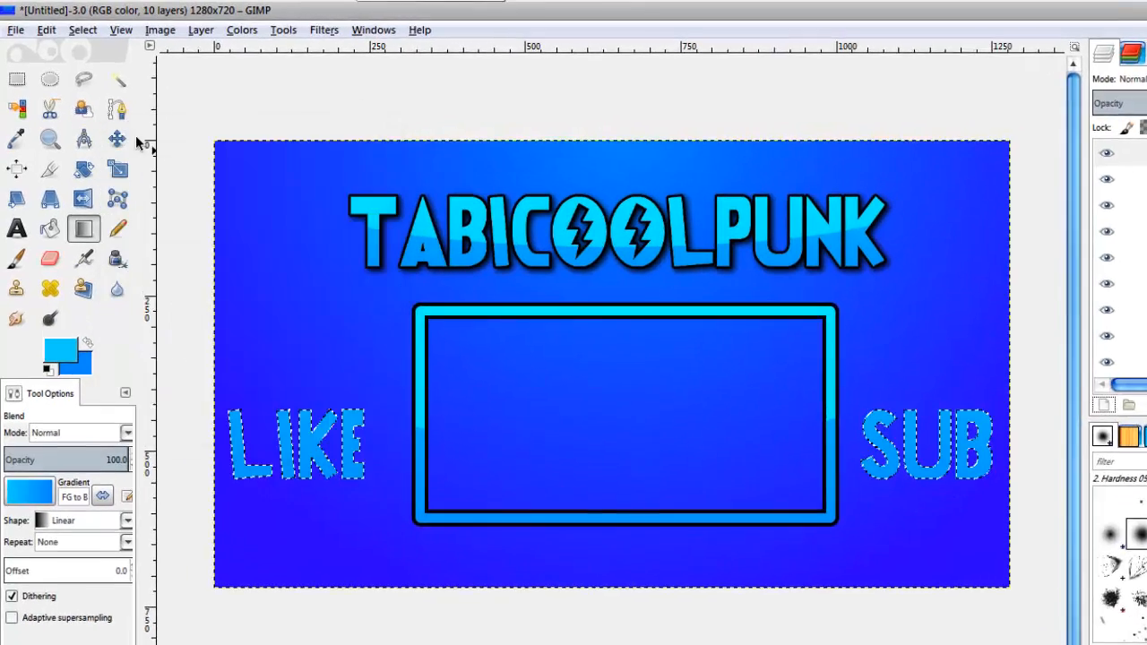
left_click(50, 79)
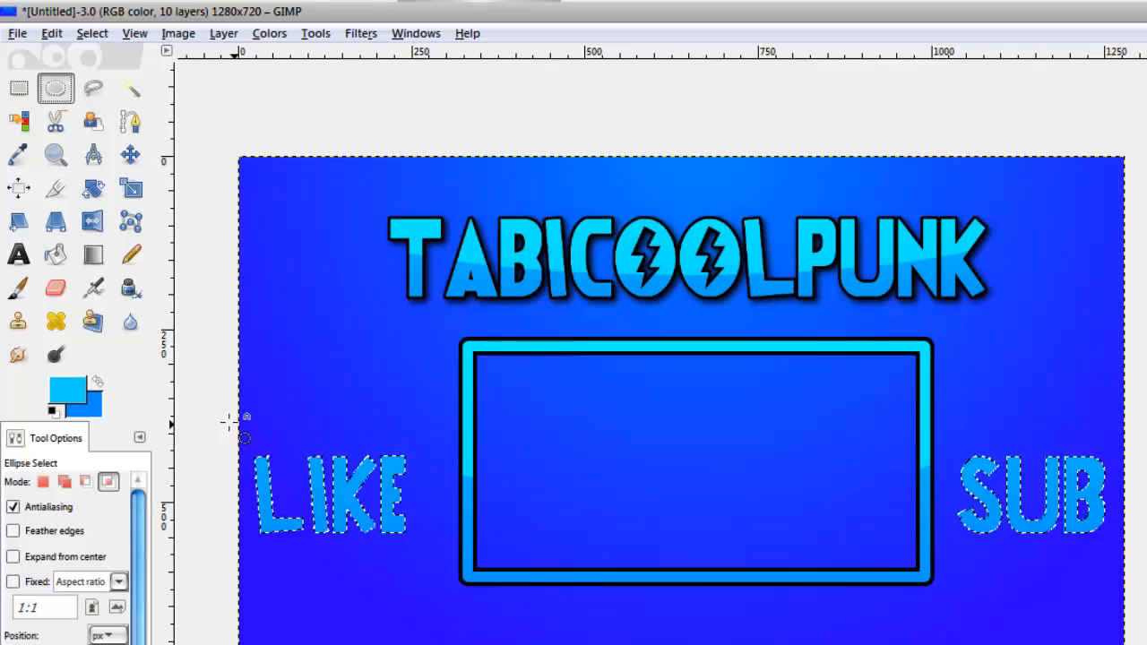
left_click_drag(212, 407, 771, 526)
left_click_drag(1074, 554, 1146, 523)
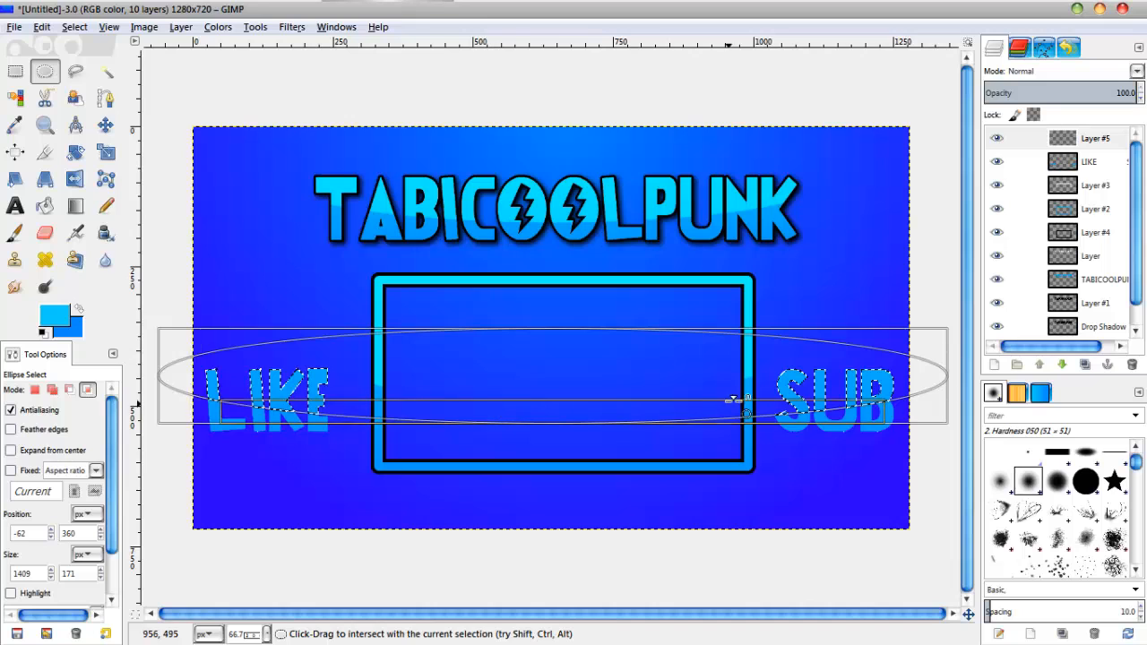
Step: Set the foreground color to white (ffffff) and bucket-fill the selected upper part of the LIKE SUB letters on Layer #5
left_click(44, 206)
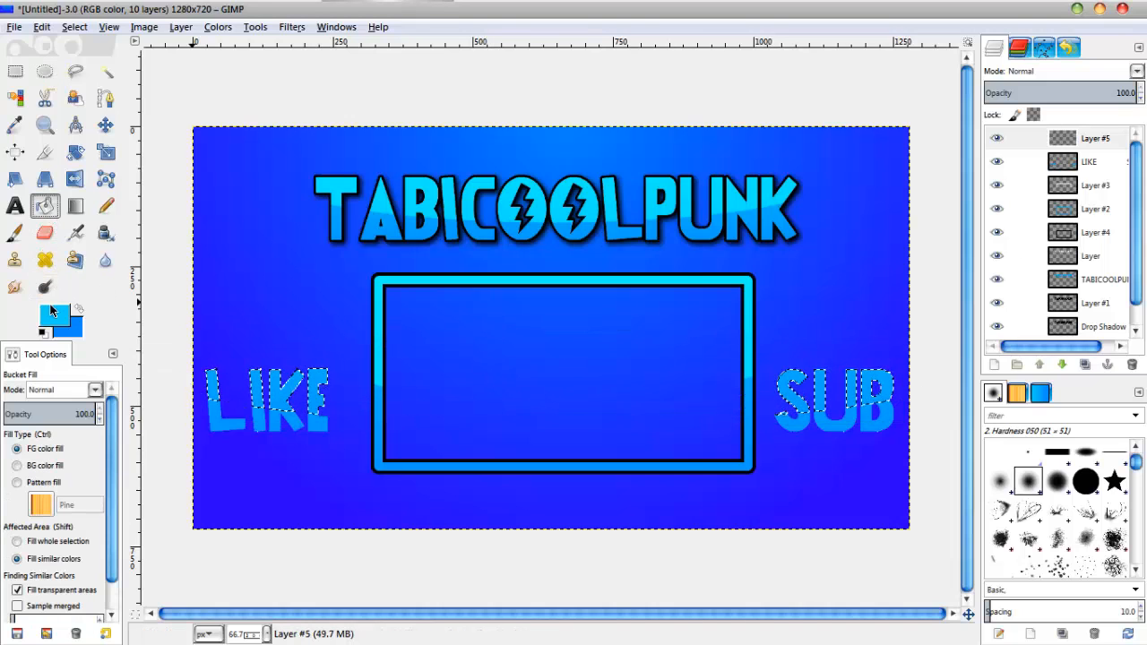
left_click(54, 315)
left_click(541, 405)
left_click(544, 470)
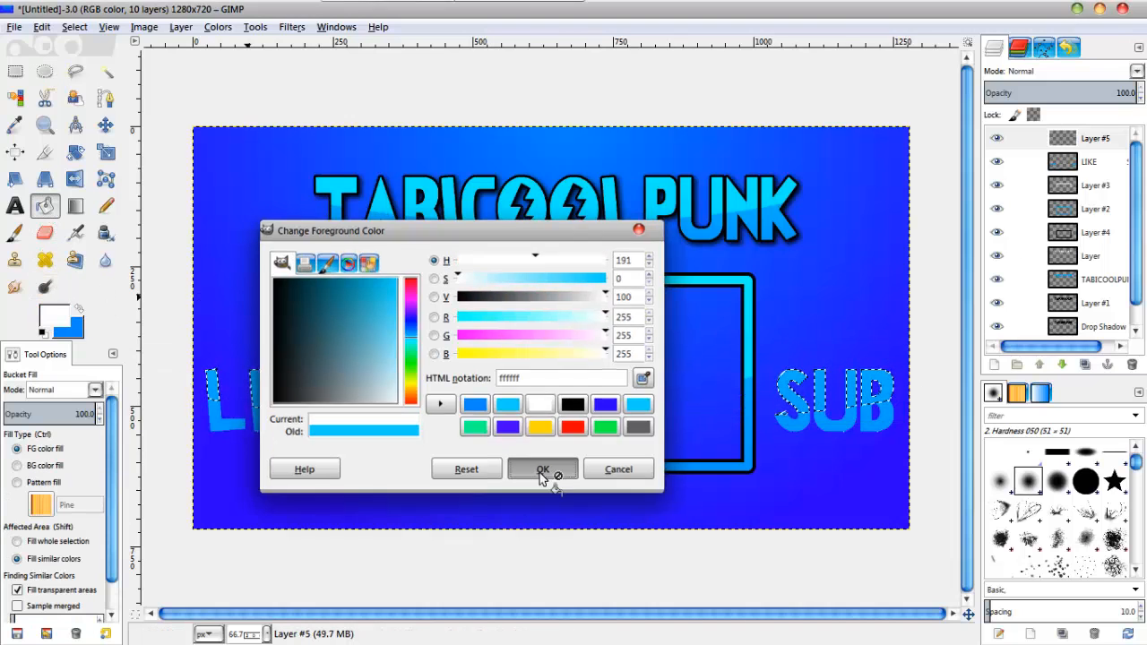
left_click(855, 394)
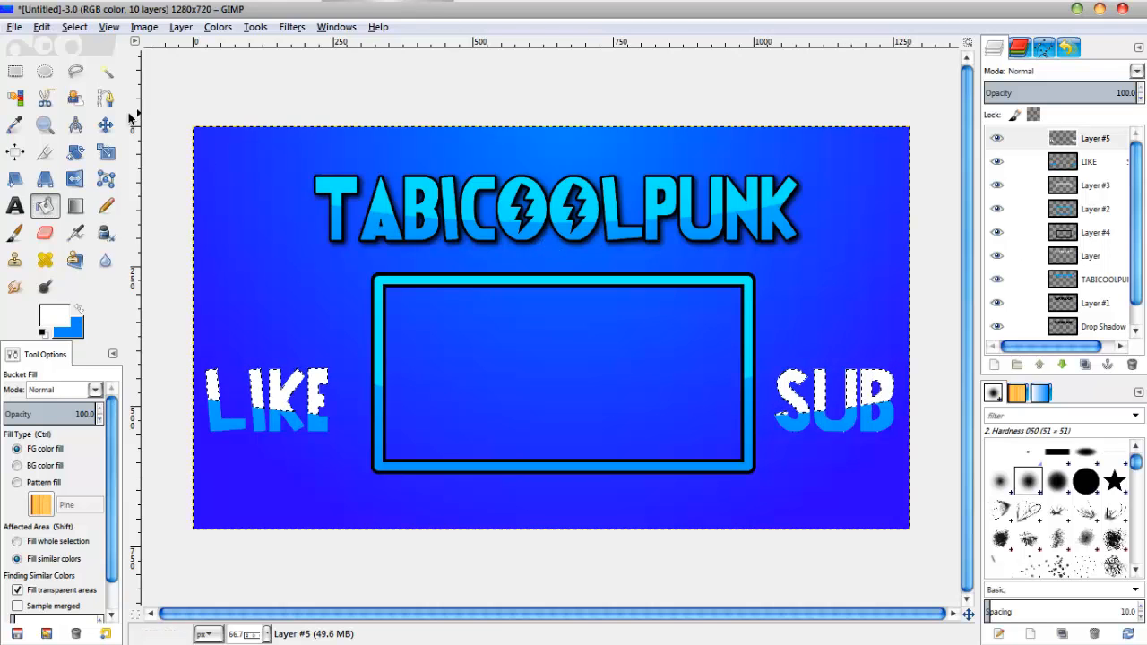
Step: Clear the selection and set the blend mode of Layer #5, the white LIKE SUB highlight, to Overlay
left_click(74, 27)
left_click(90, 68)
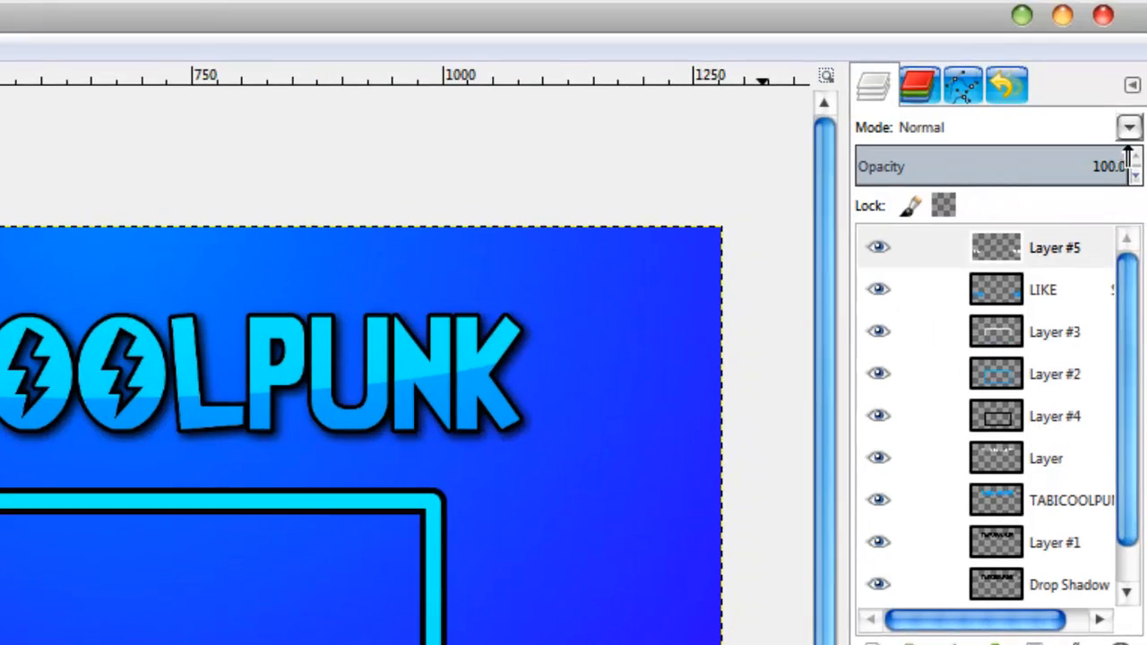
left_click(1130, 114)
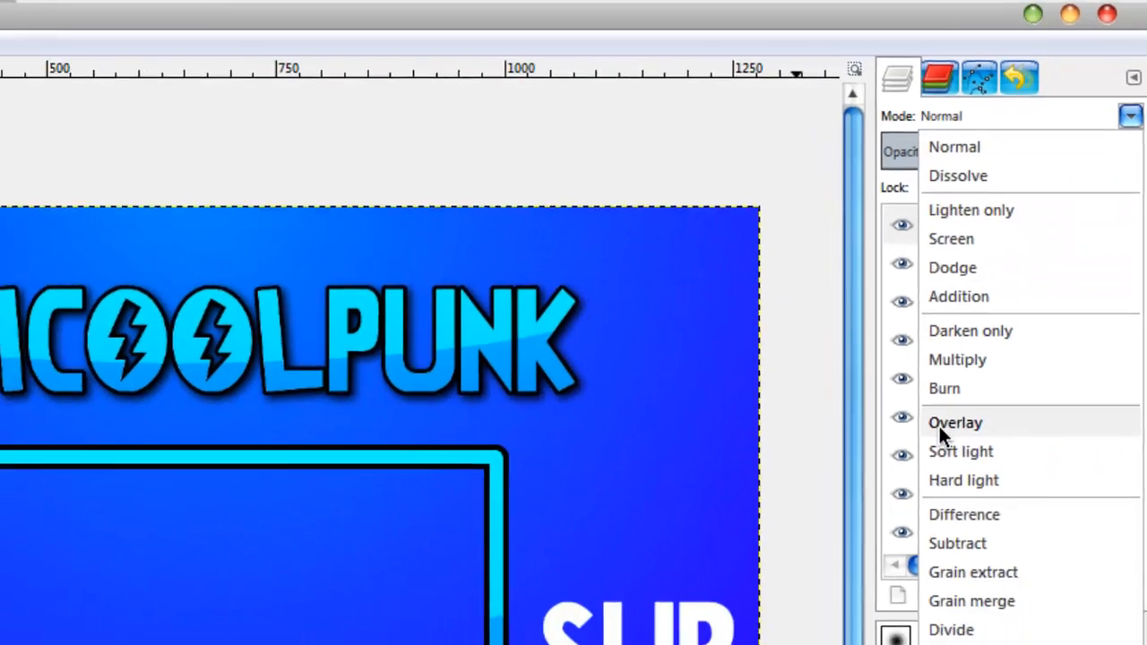
left_click(936, 464)
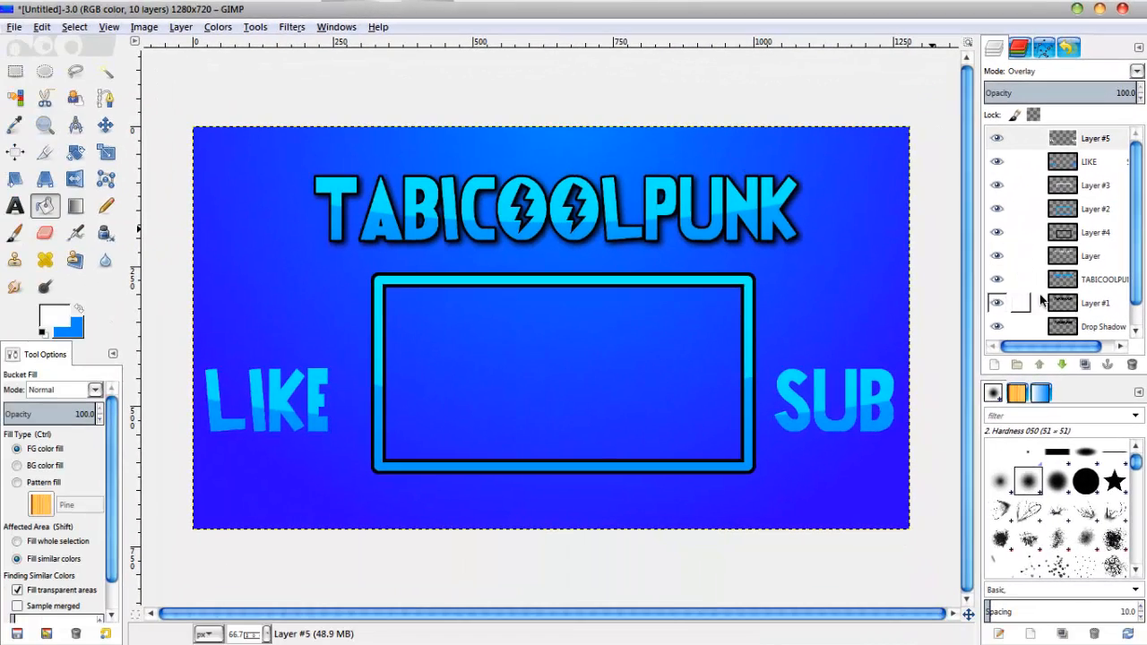
Step: Turn the LIKE SUB text layer's alpha into a selection and add a new layer directly above that text layer
left_click(1080, 163)
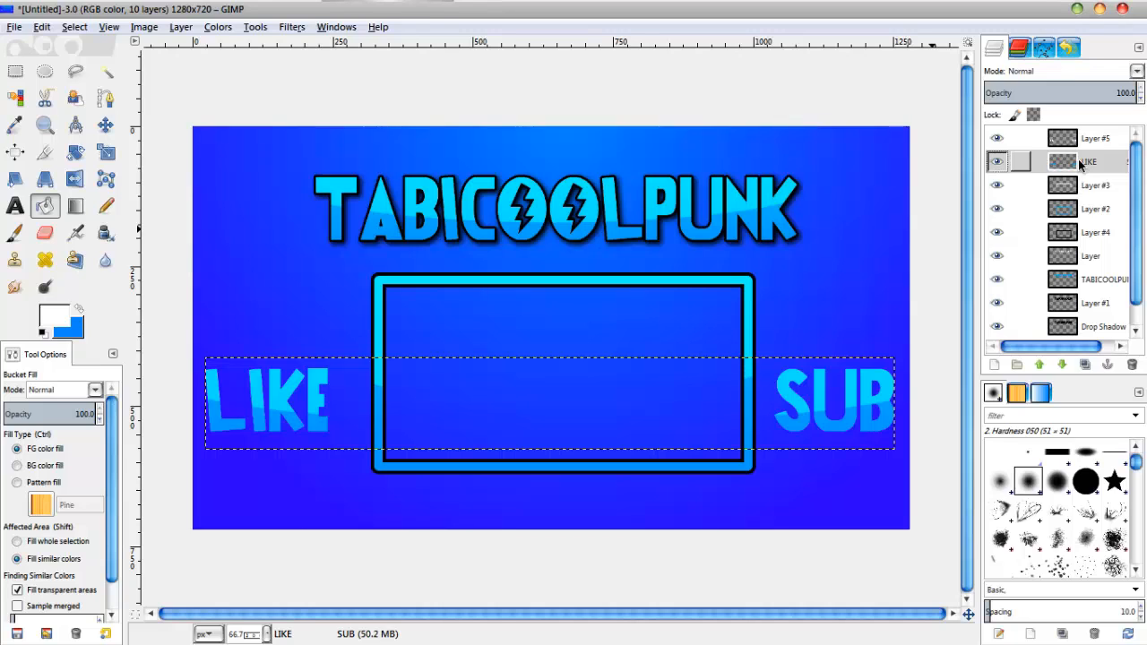
right_click(1081, 162)
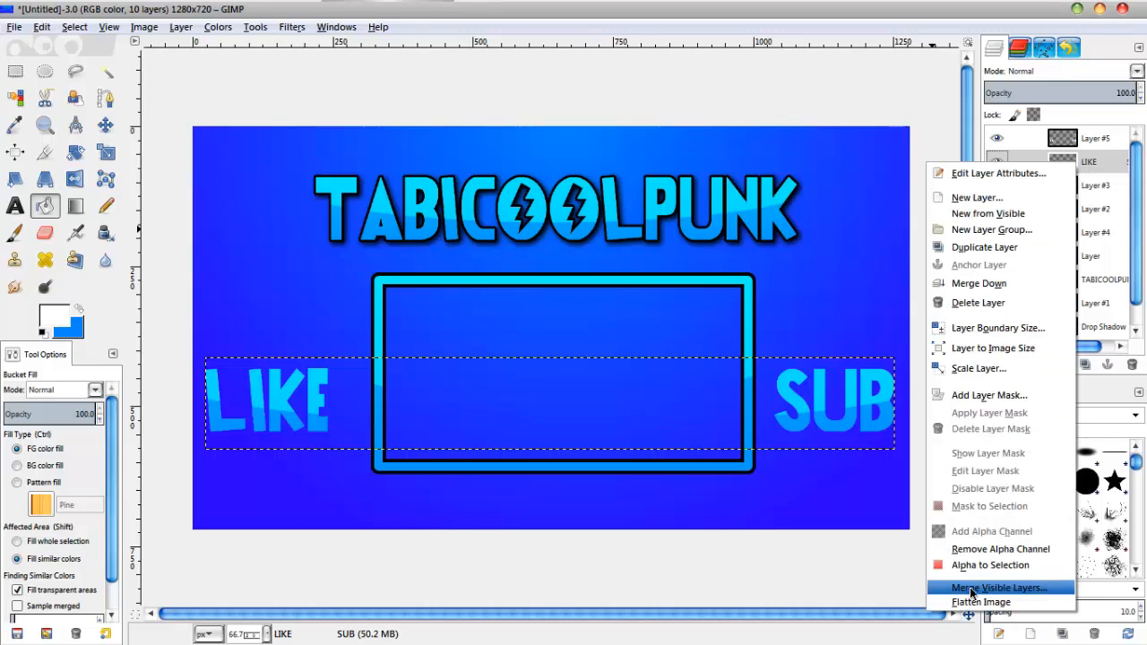
left_click(991, 565)
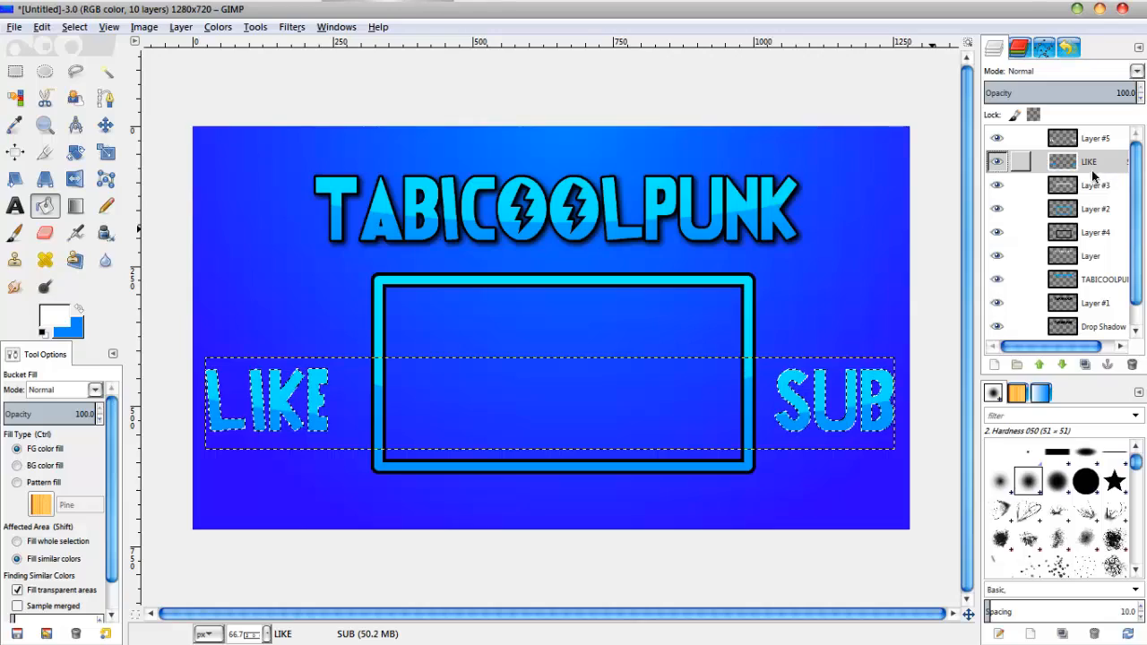
left_click(995, 366)
key("Return")
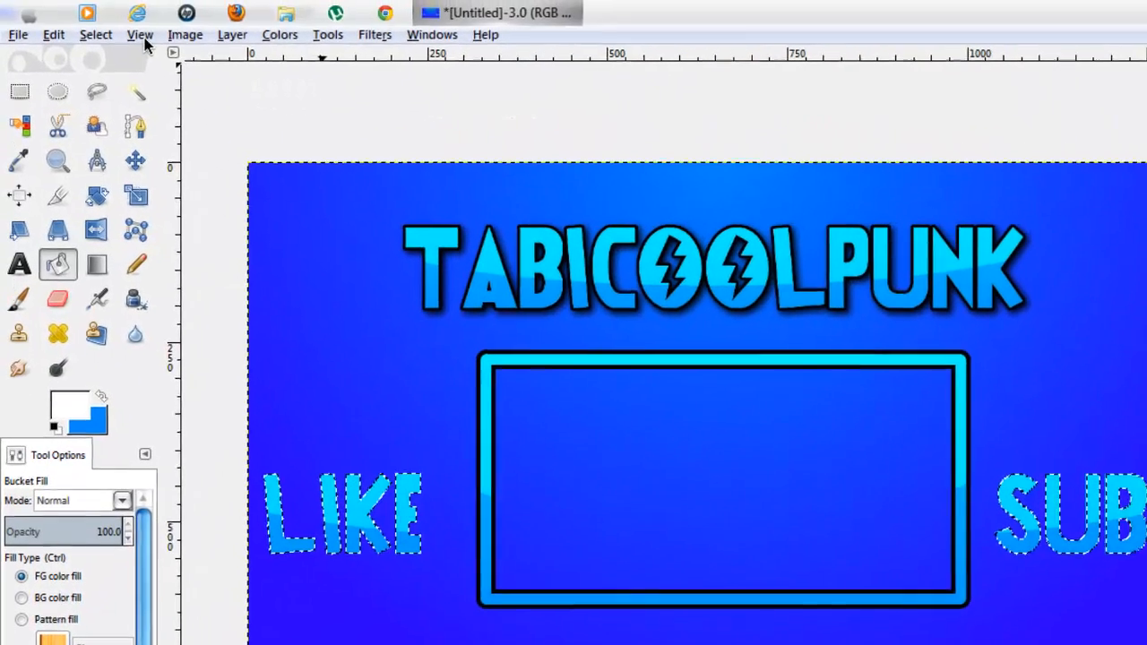
Step: Grow the selection by a few pixels beyond the edges of the LIKE SUB letters
left_click(95, 34)
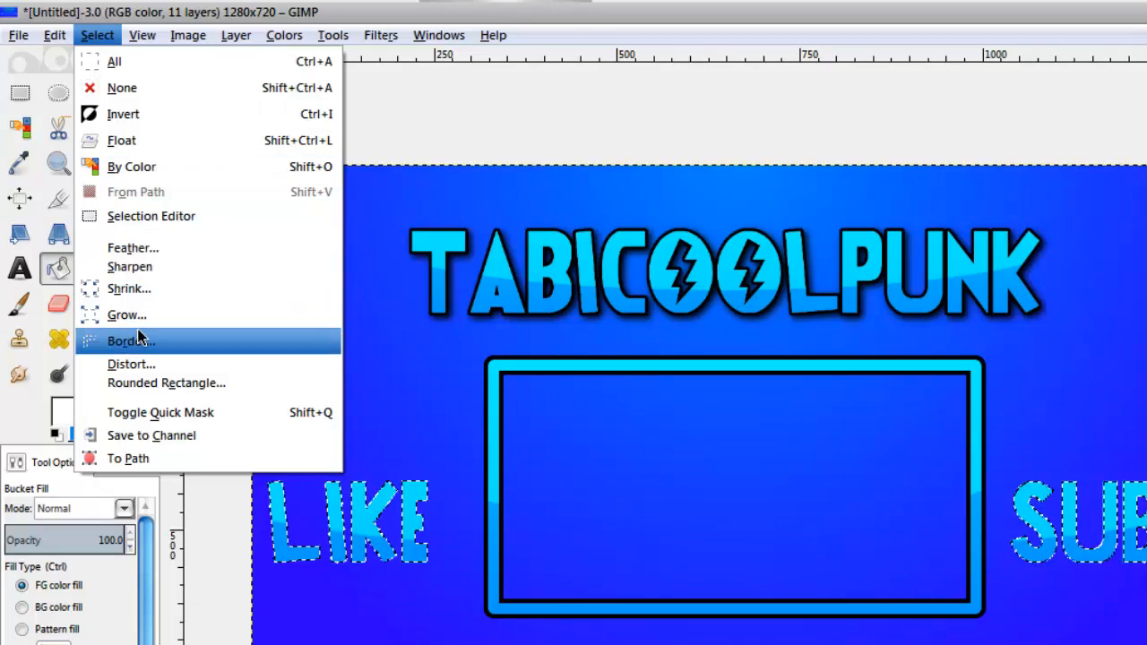
left_click(131, 316)
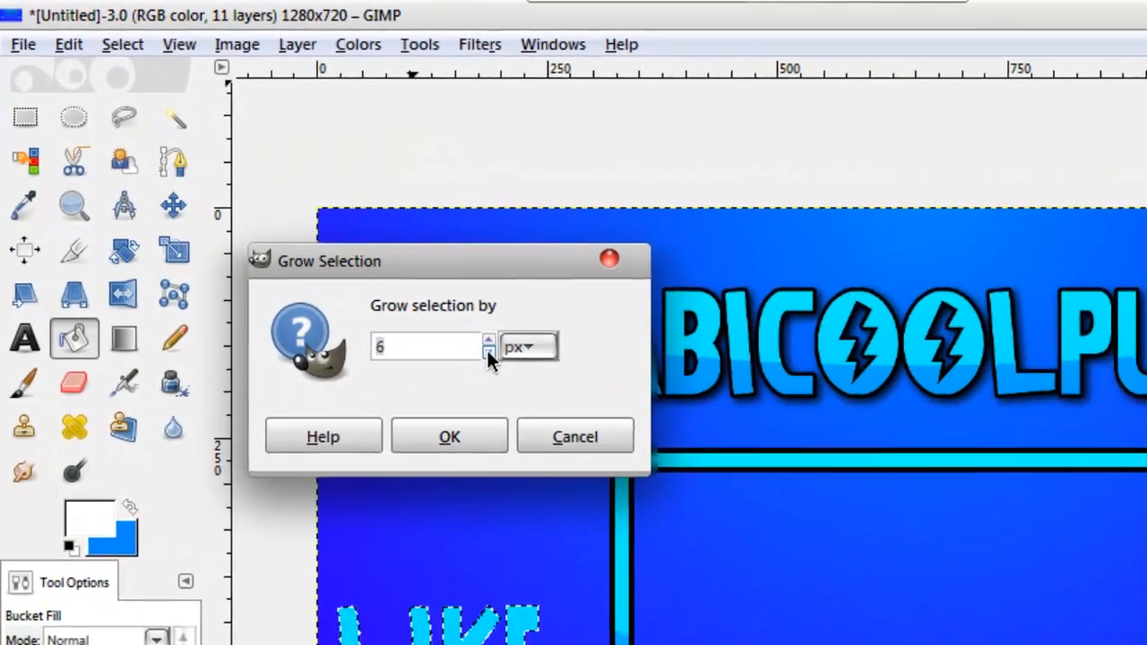
left_click(423, 305)
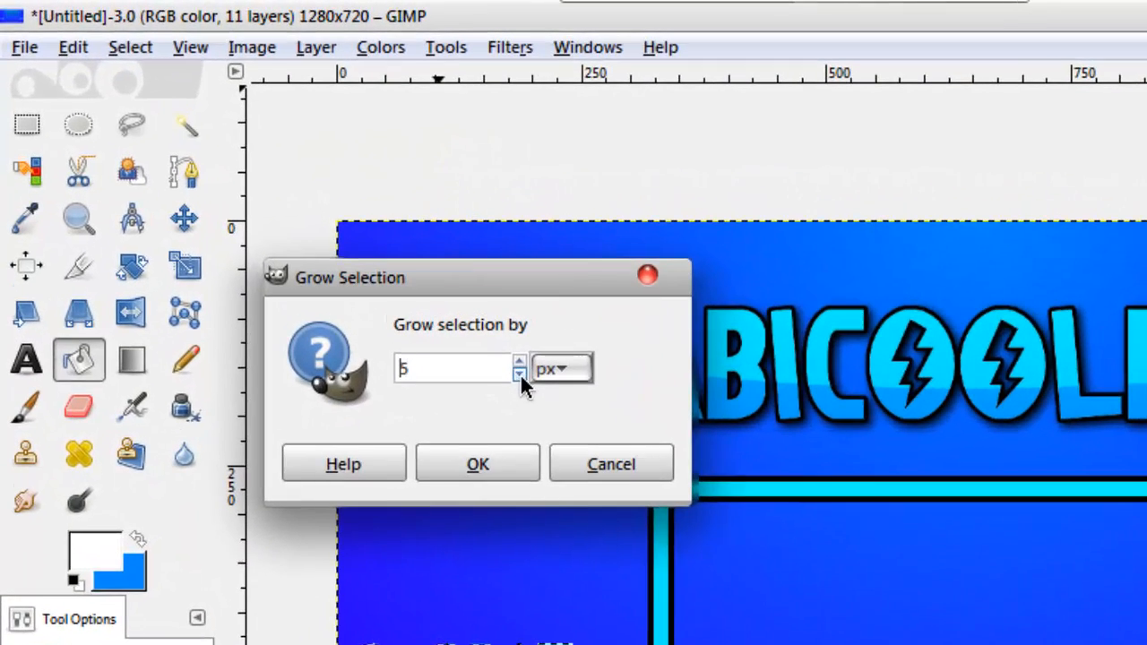
left_click(423, 304)
left_click(511, 457)
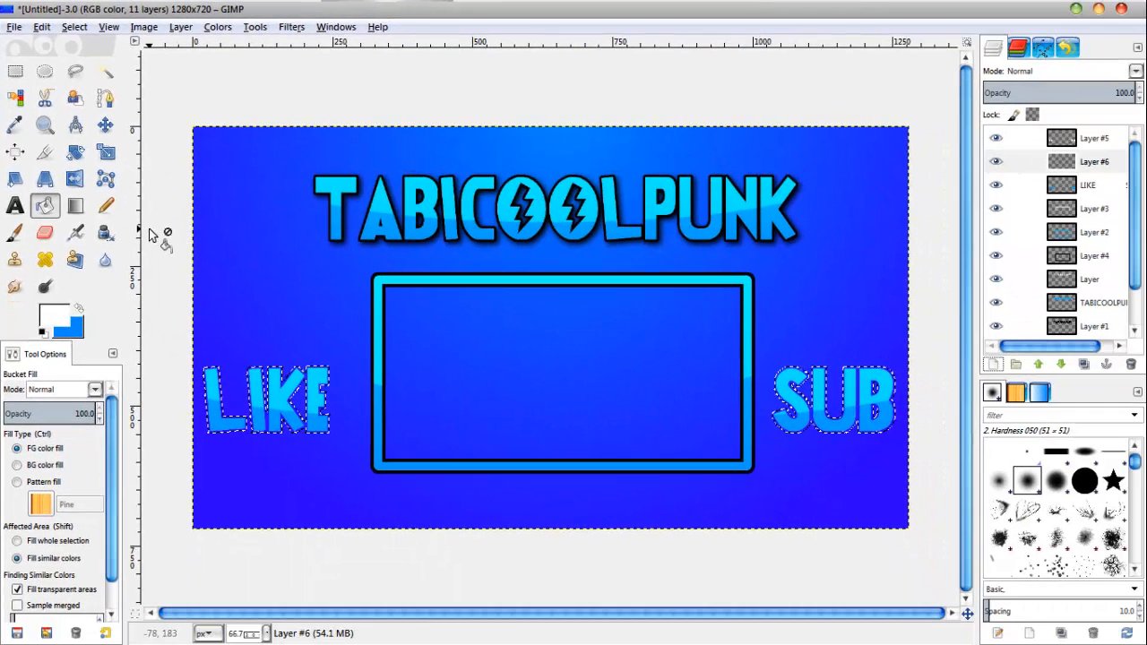
Step: Bucket-fill the grown LIKE SUB selection with black on Layer #6, deselect, and lower that layer beneath the LIKE SUB text
left_click(41, 333)
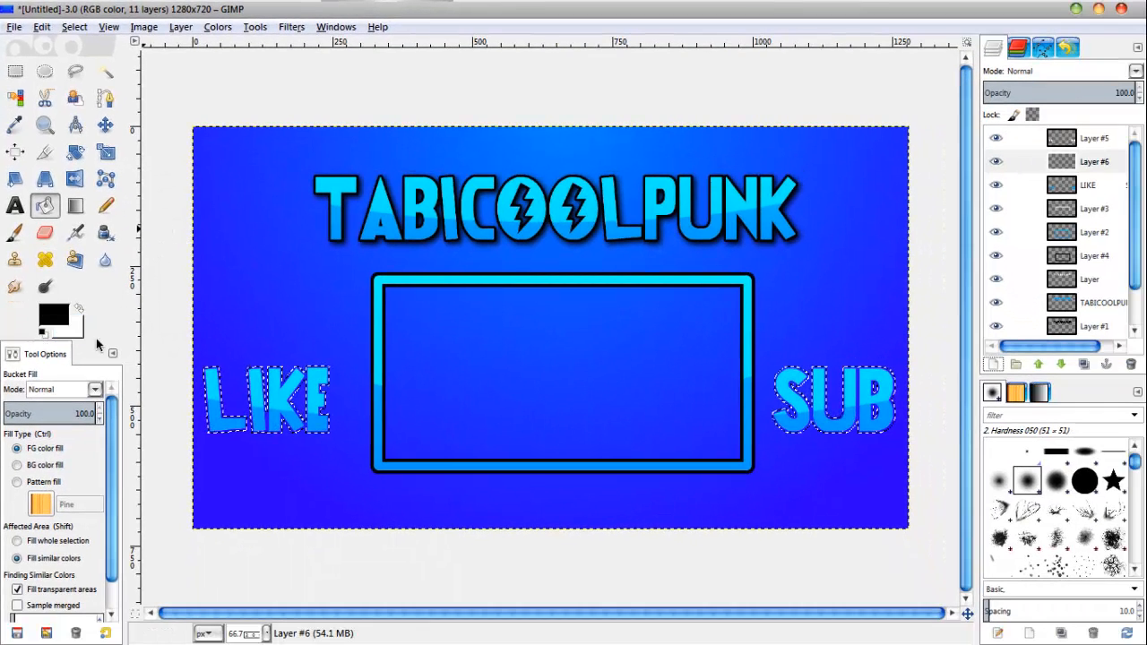
left_click(256, 397)
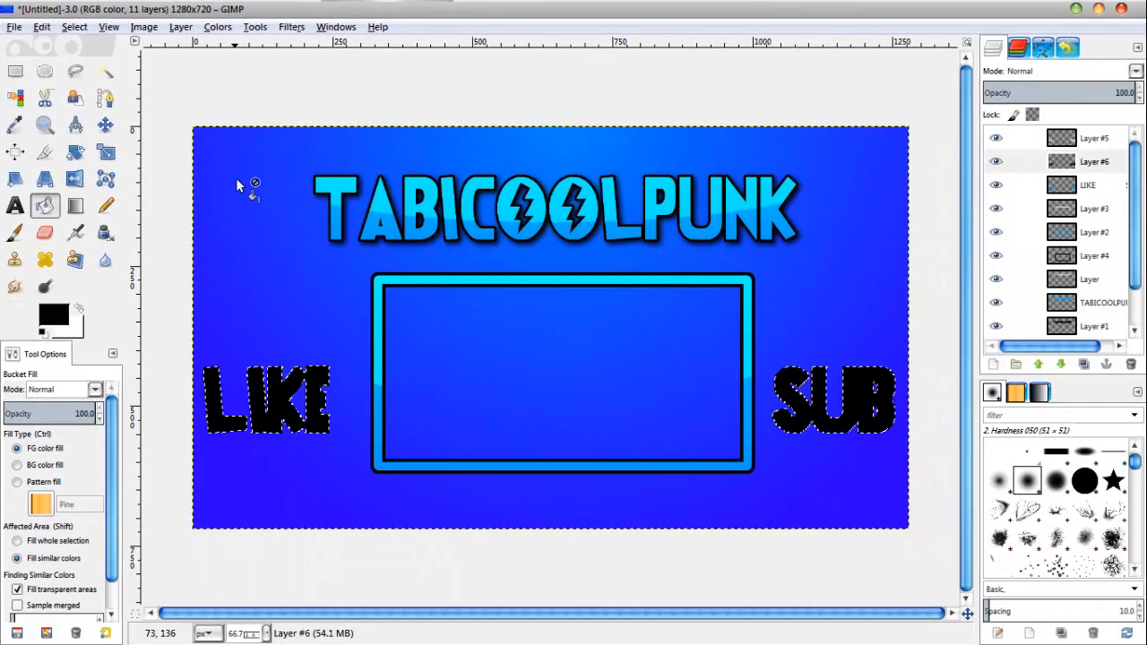
left_click(75, 28)
left_click(93, 68)
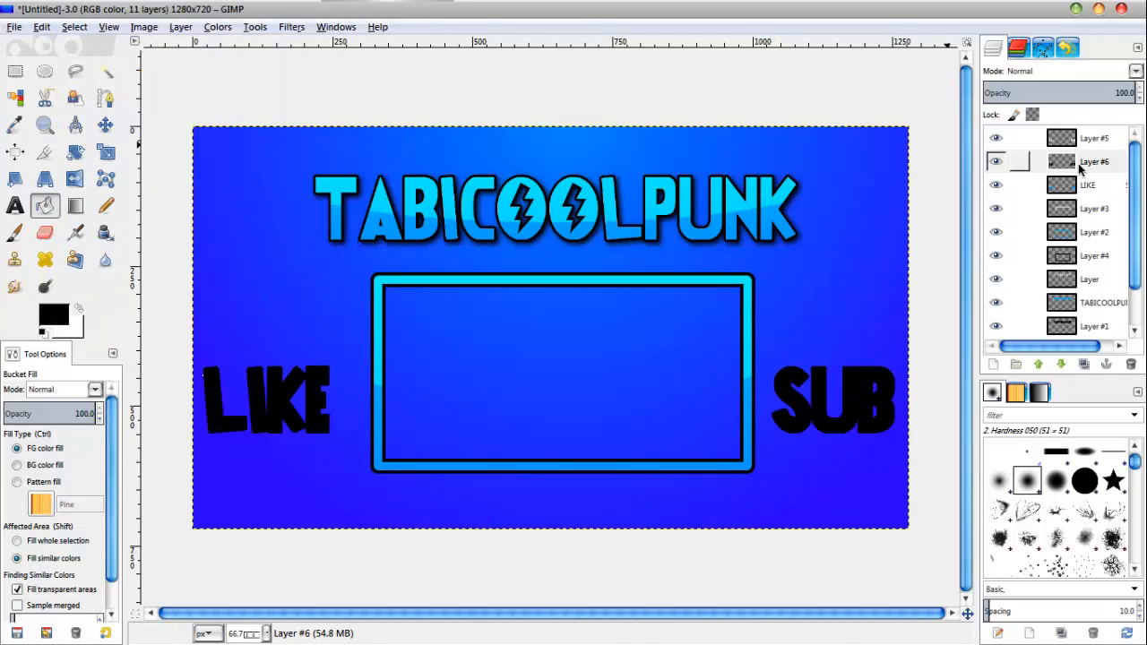
left_click(1060, 364)
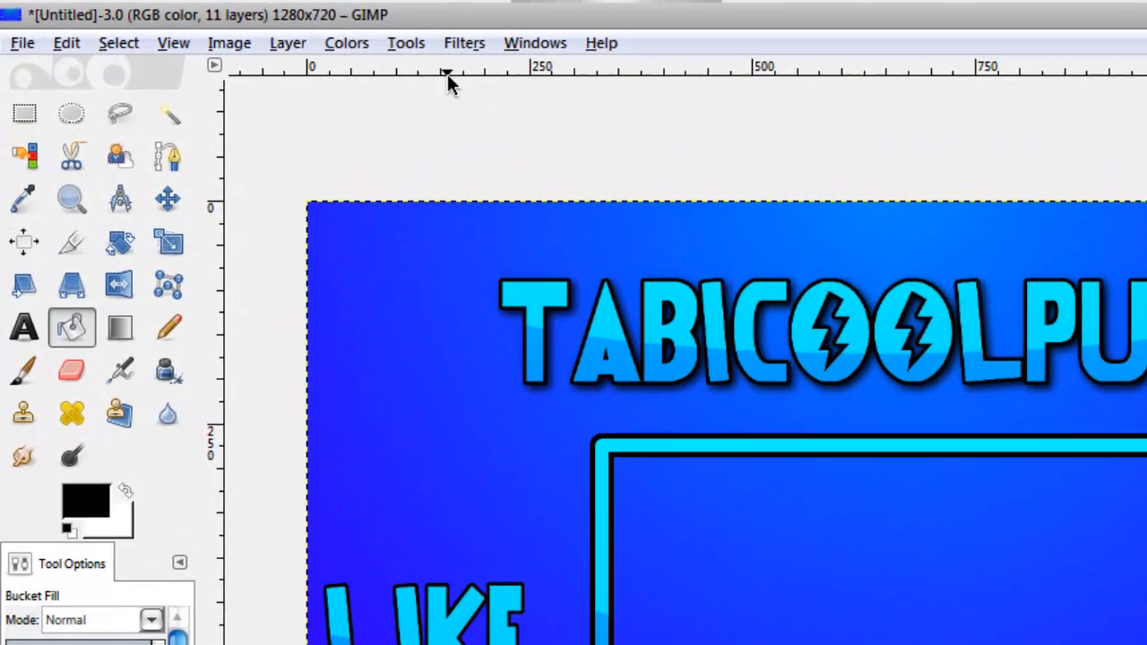
Step: Apply a black drop shadow to the LIKE SUB outline layer with X and Y offsets 4, blur radius 15, opacity 100 and resizing allowed
left_click(461, 43)
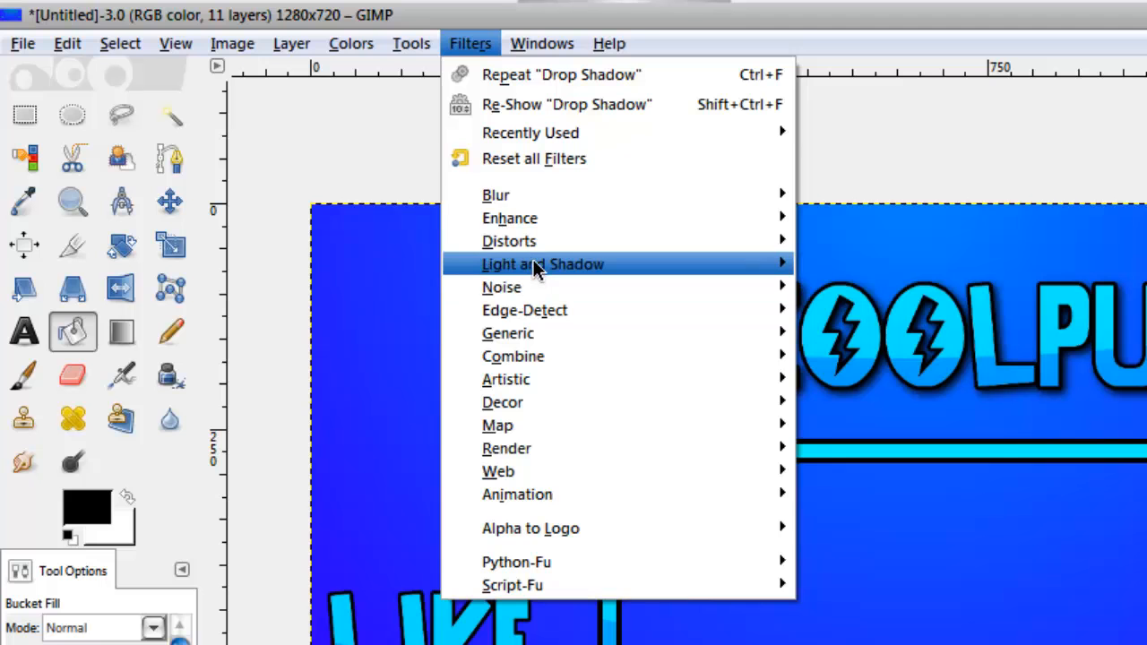
mouse_move(532, 261)
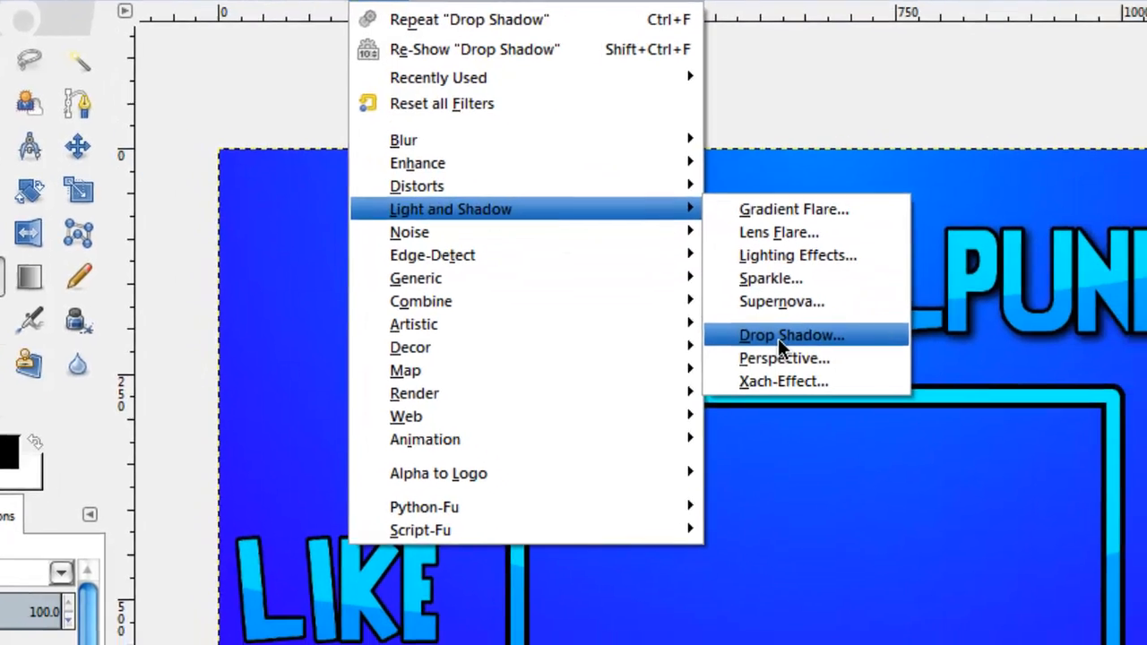
left_click(867, 390)
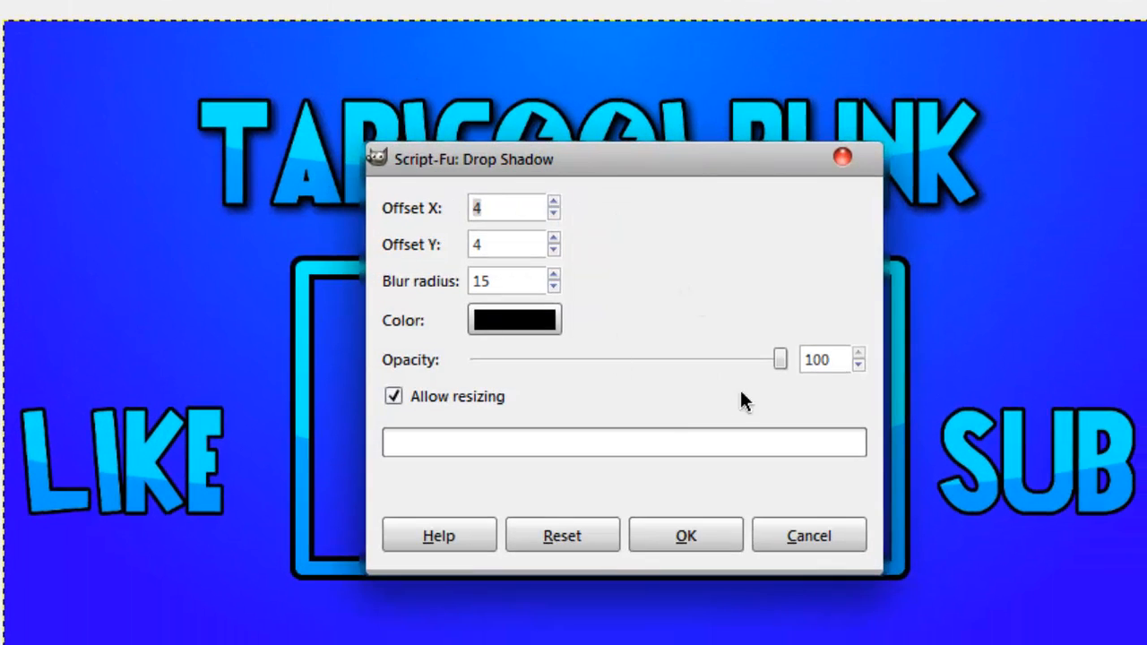
left_click(663, 538)
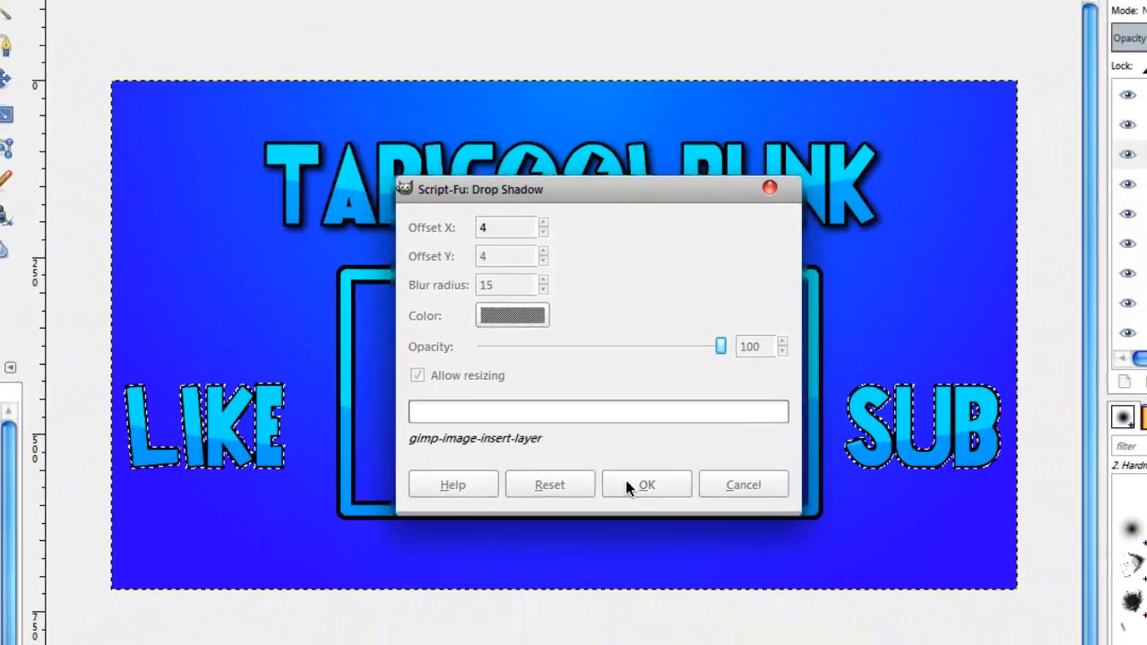